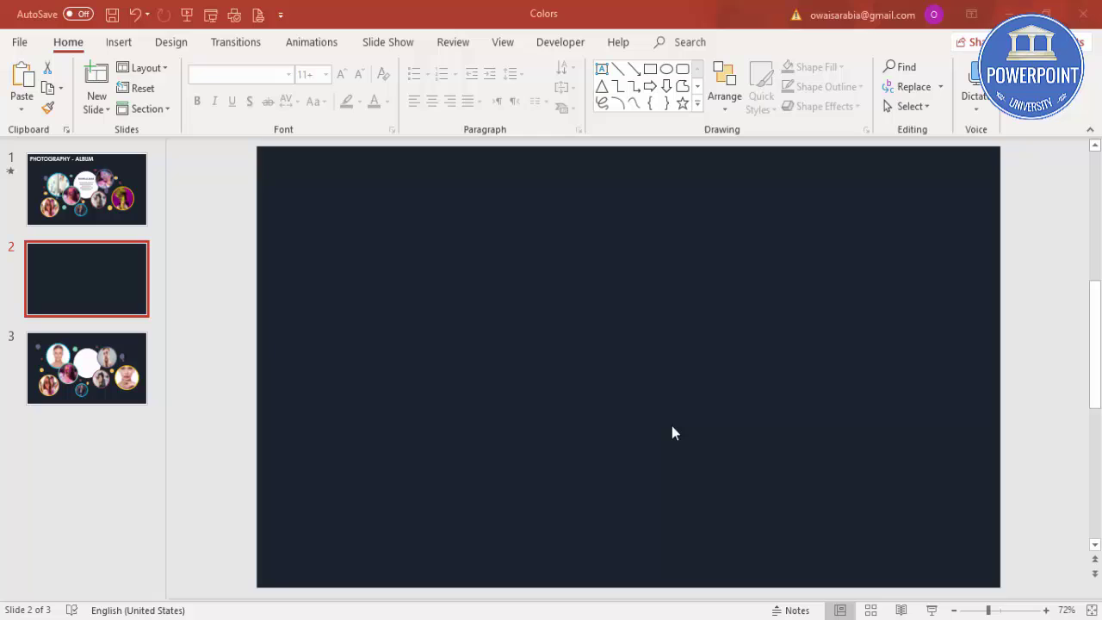
- Draw a circle about 2.44" across in the middle of slide 2 and fill it white
left_click(117, 43)
left_click(256, 86)
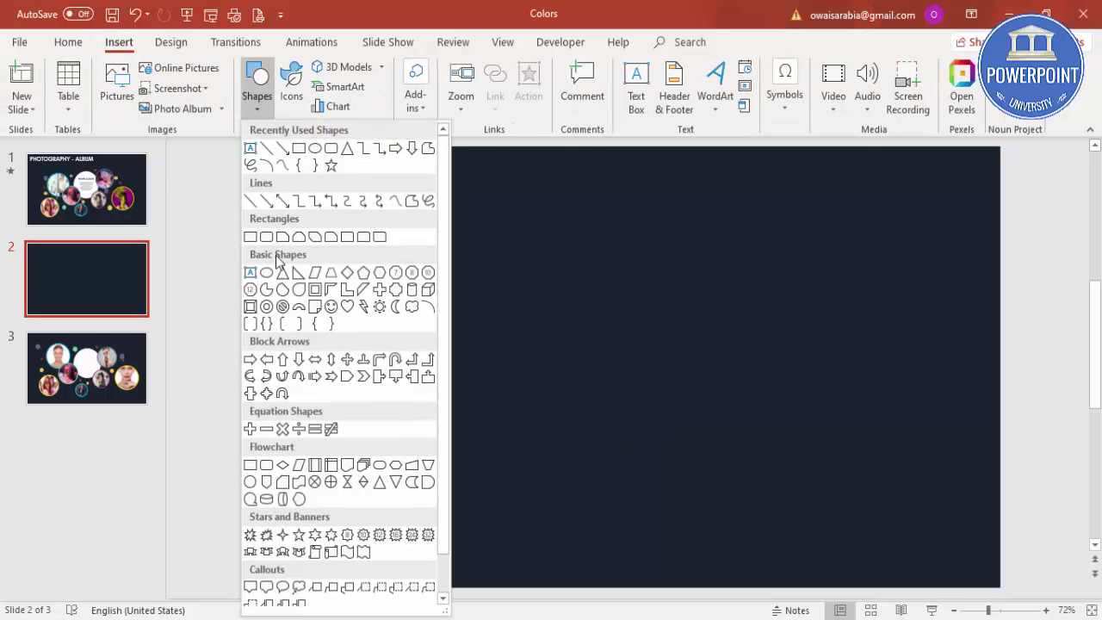
left_click(266, 273)
left_click_drag(609, 283, 742, 422)
left_click_drag(714, 374, 628, 351)
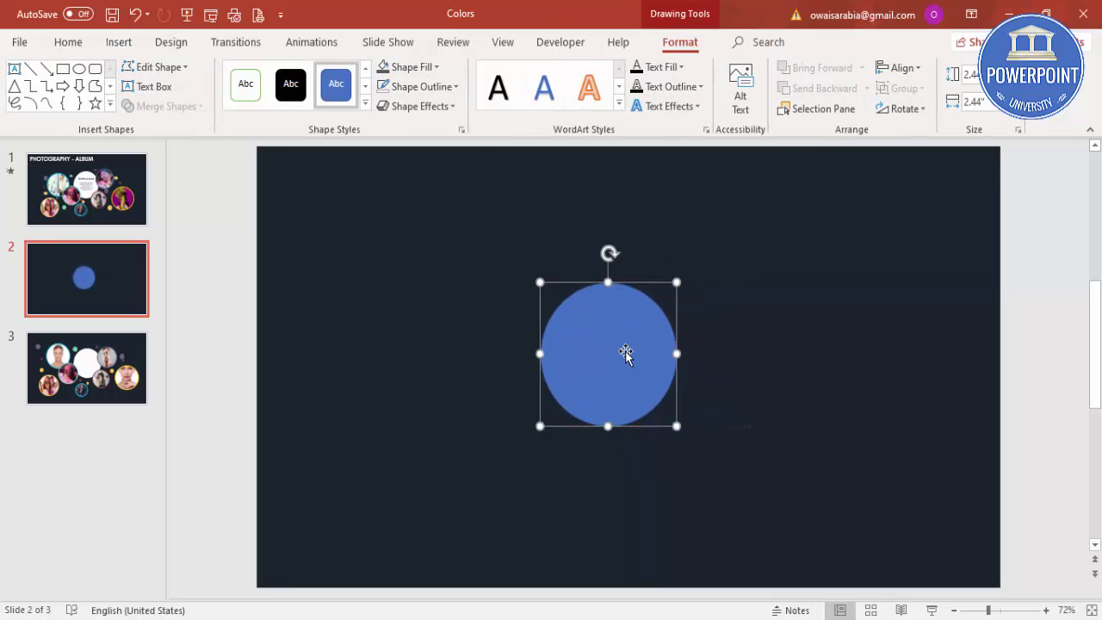
left_click(403, 67)
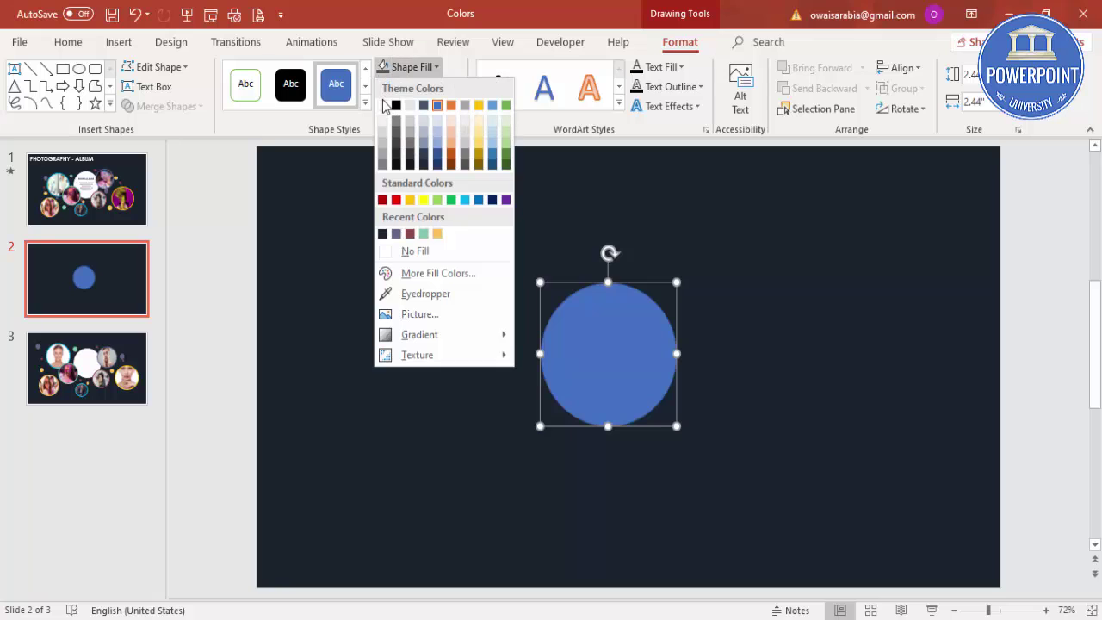
left_click(384, 105)
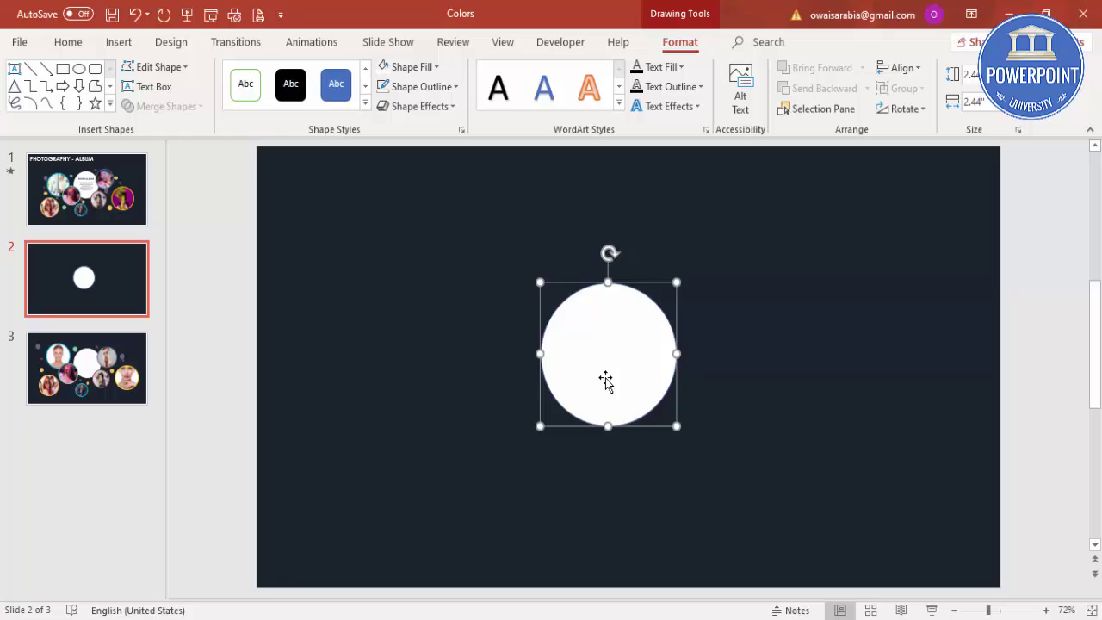
- Place a copy of the white circle to its left with a 2¼ pt orange outline and reduce it to about 2.14"
left_click_drag(607, 382, 451, 300)
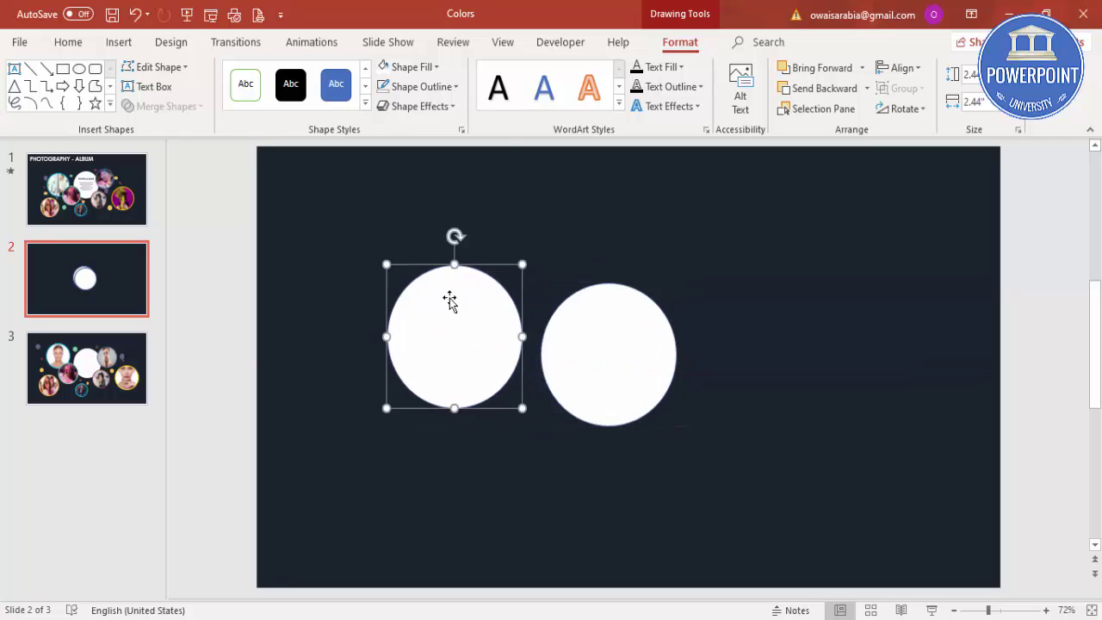
left_click(435, 86)
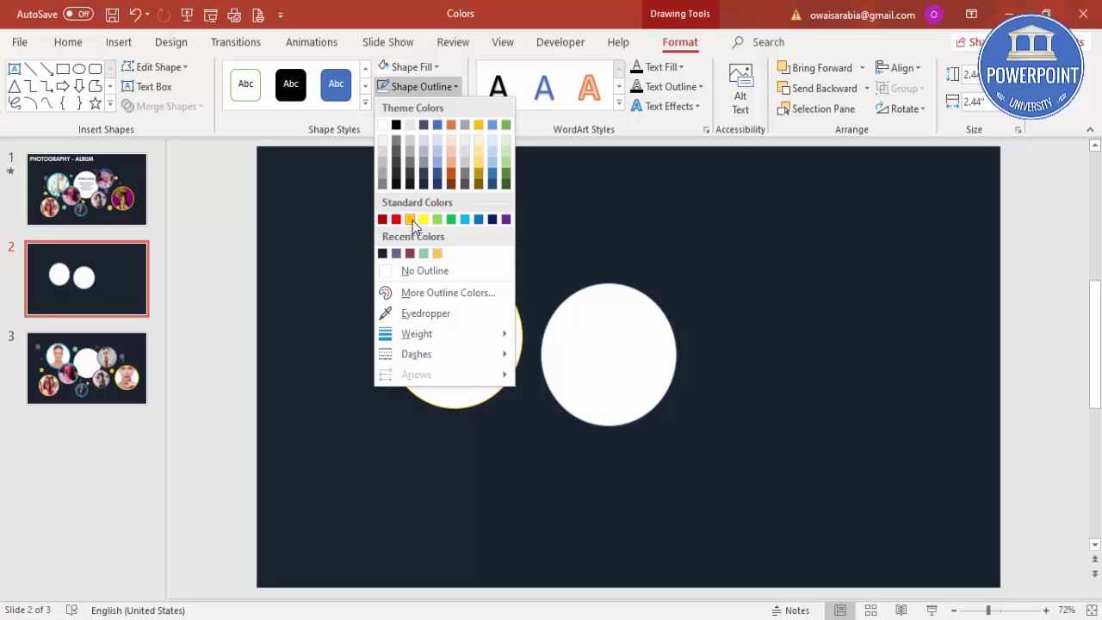
left_click(411, 220)
left_click(435, 87)
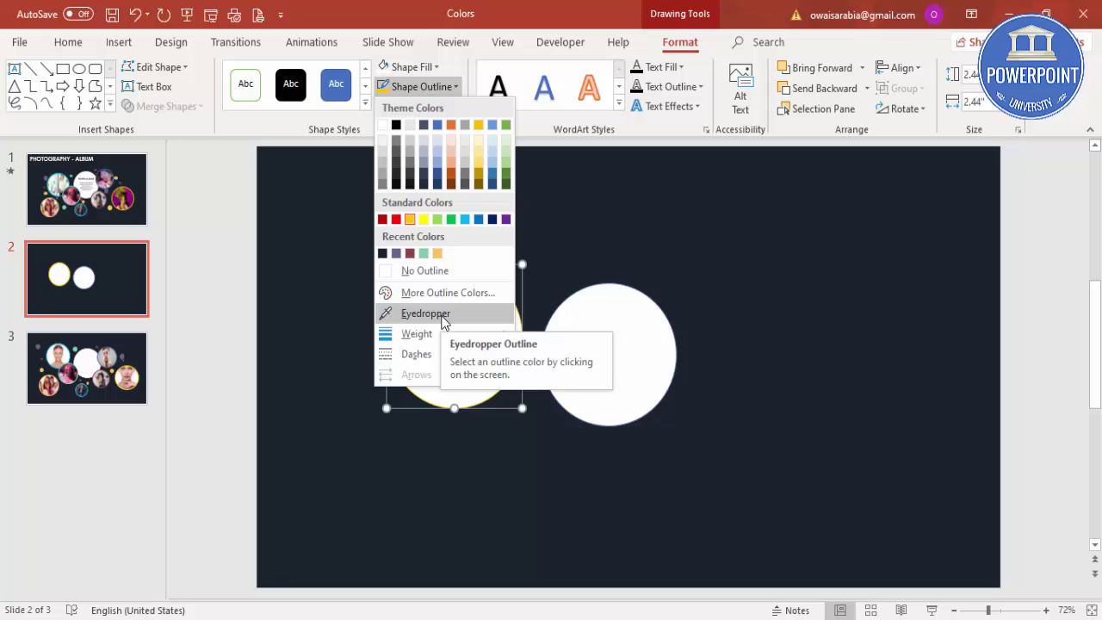
mouse_move(434, 335)
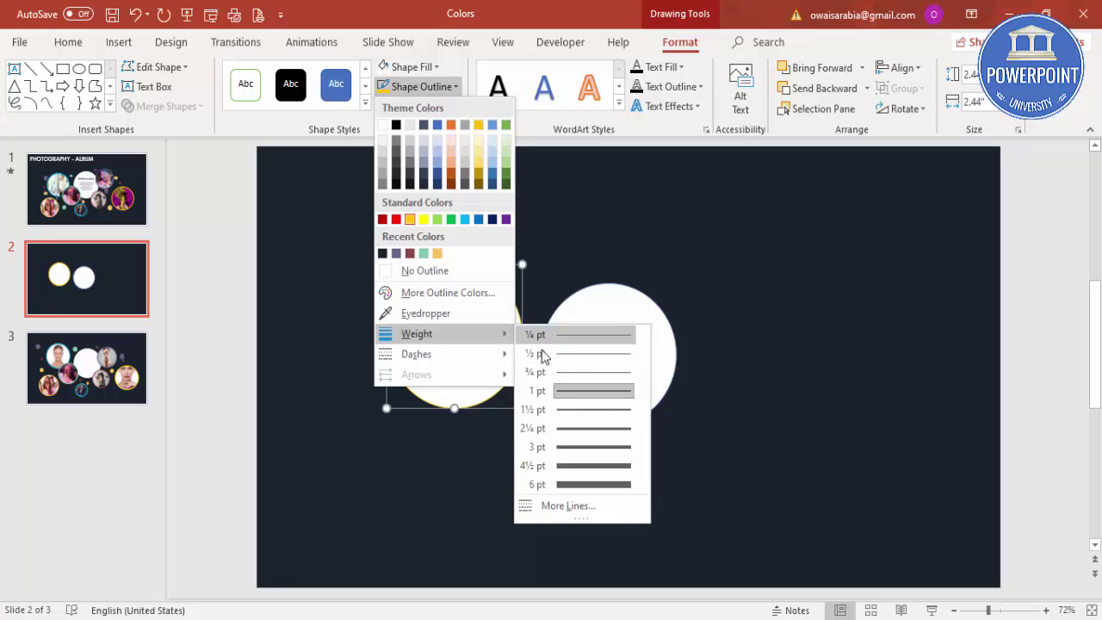
left_click(575, 431)
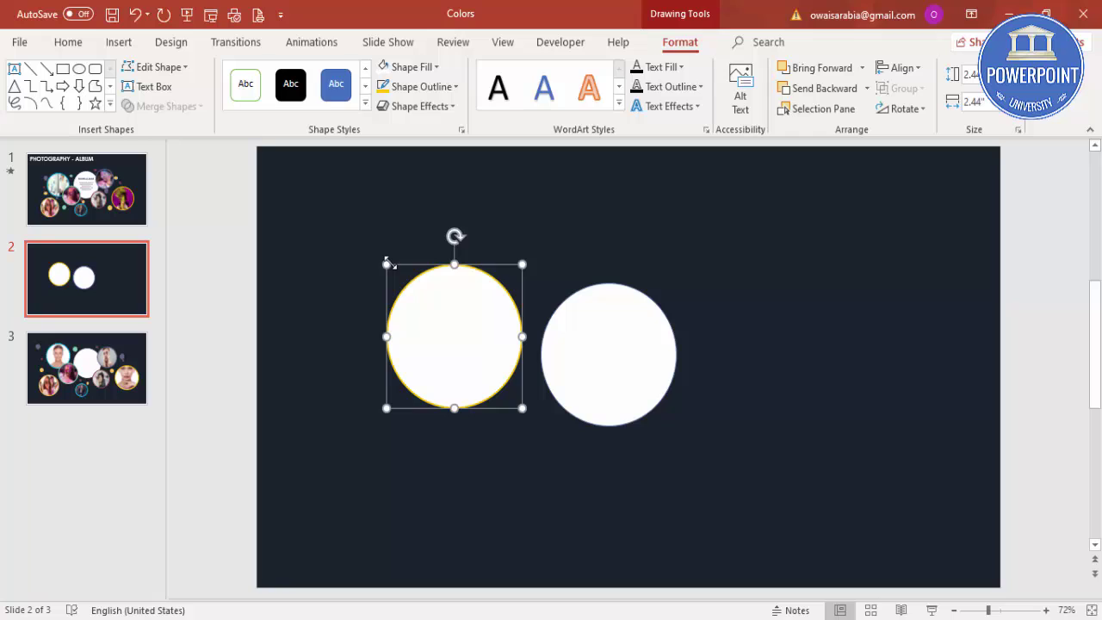
left_click_drag(387, 263, 408, 284)
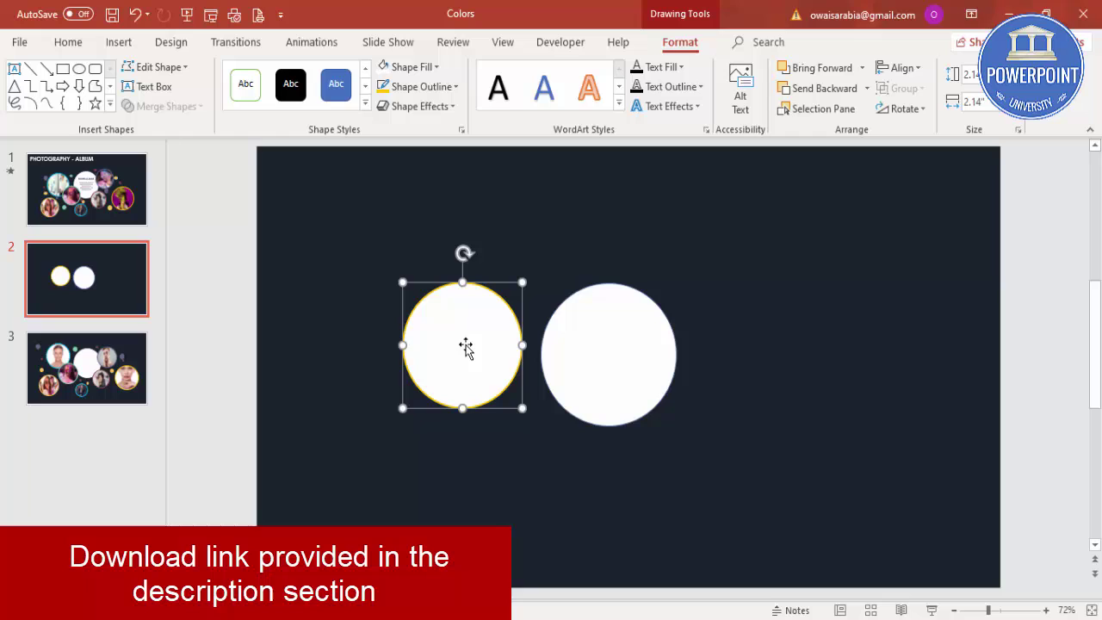
right_click(464, 334)
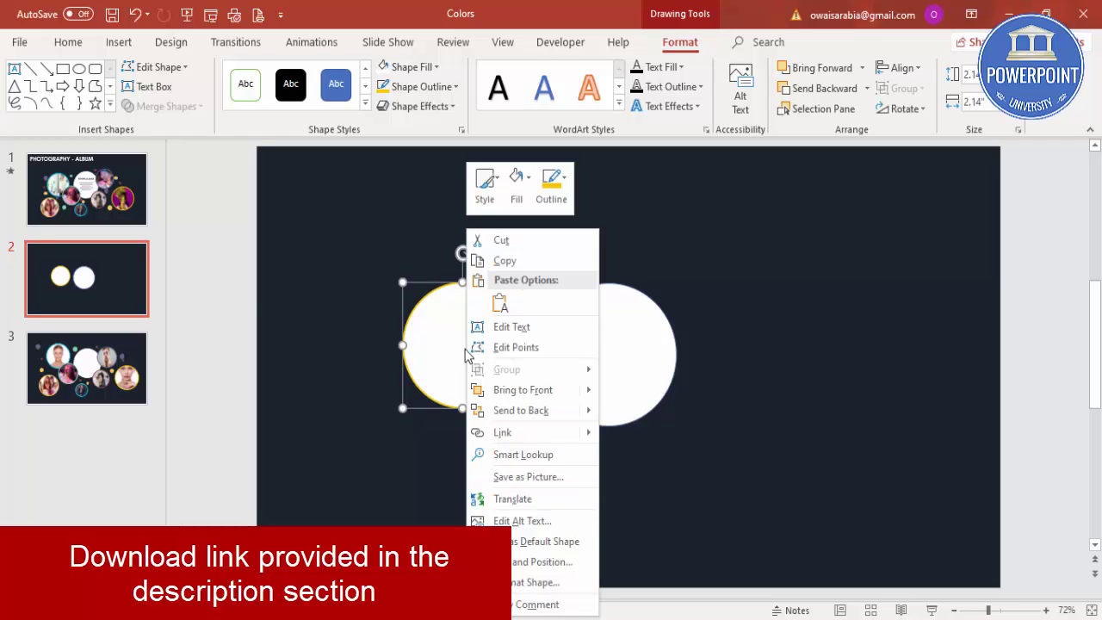
key("Escape")
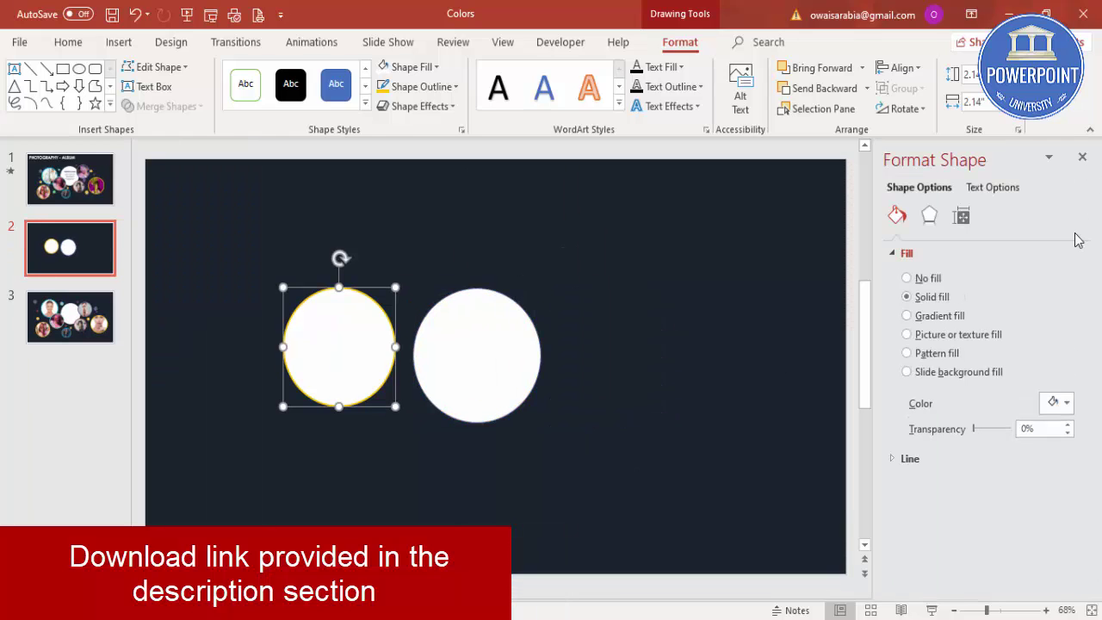
left_click(915, 337)
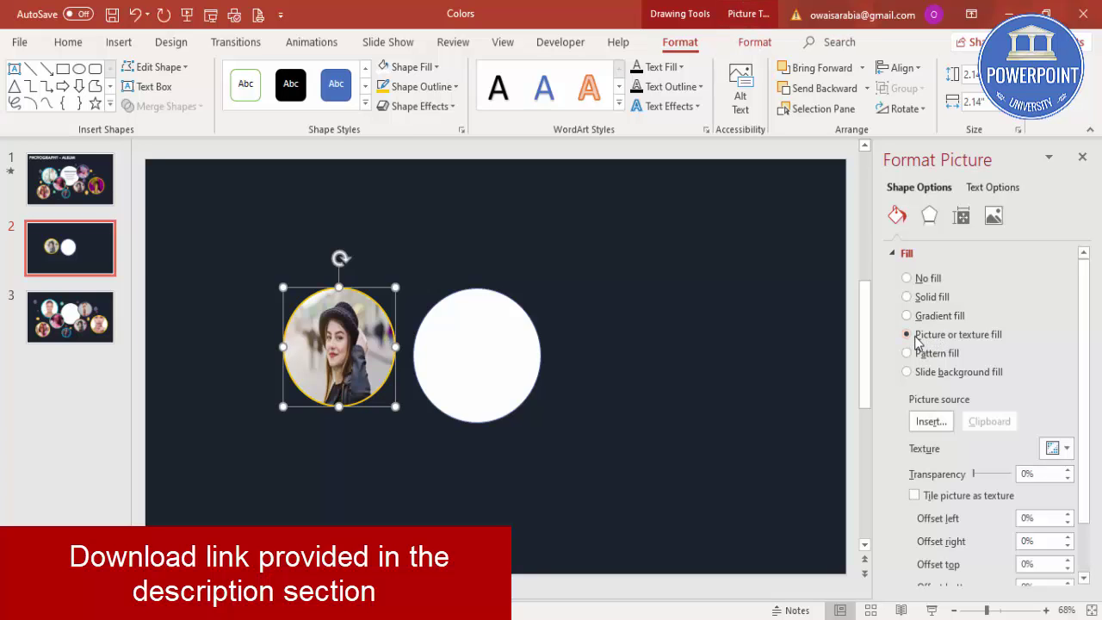
left_click(932, 421)
left_click(433, 294)
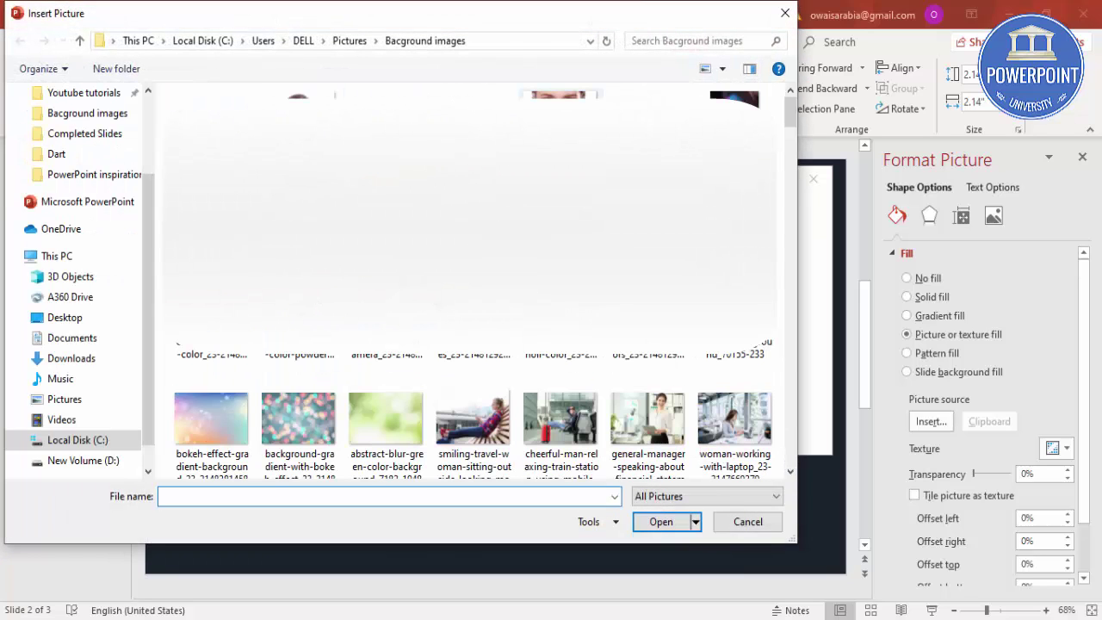
left_click(474, 345)
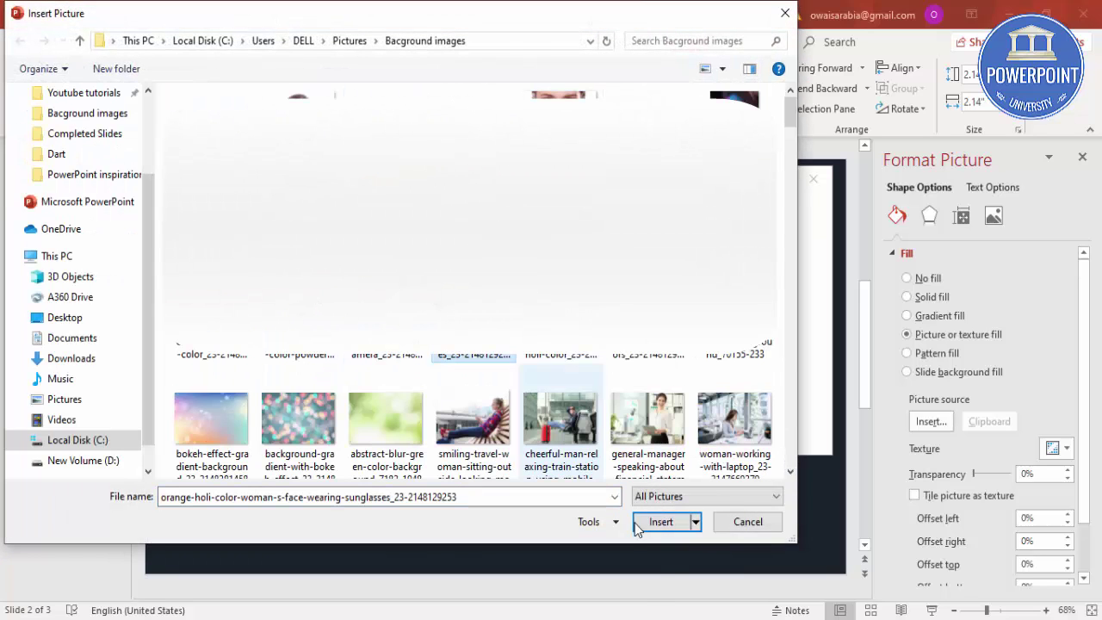
left_click(660, 522)
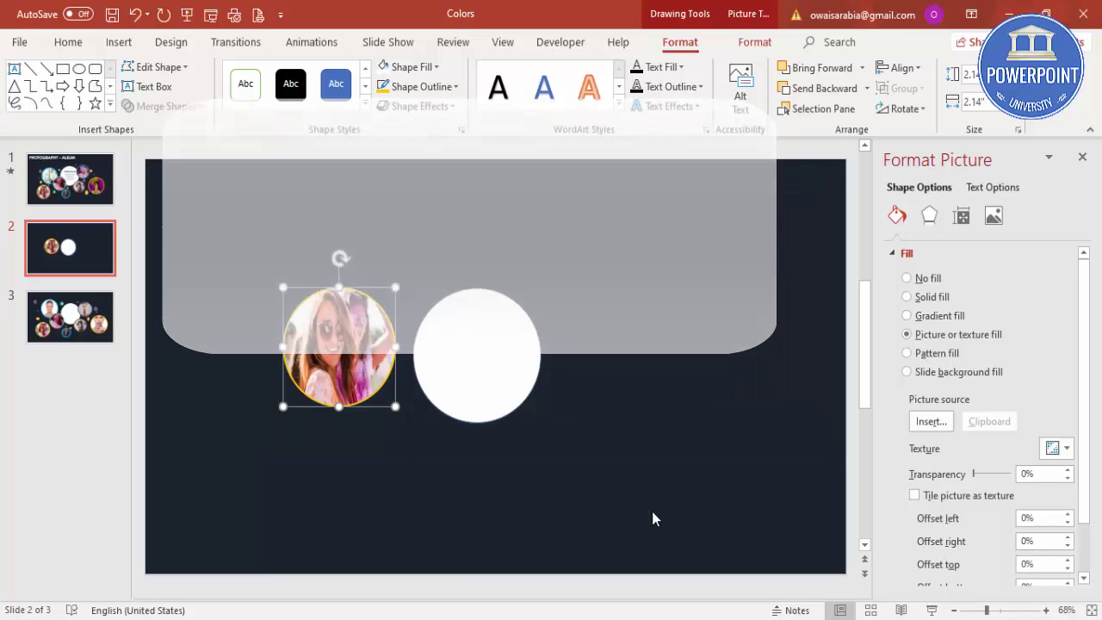
- Add two copies of the picture circle: about 1.76" across overlapping its lower edge, and about 2.44" across beside the white circle's right edge
key("ctrl+d")
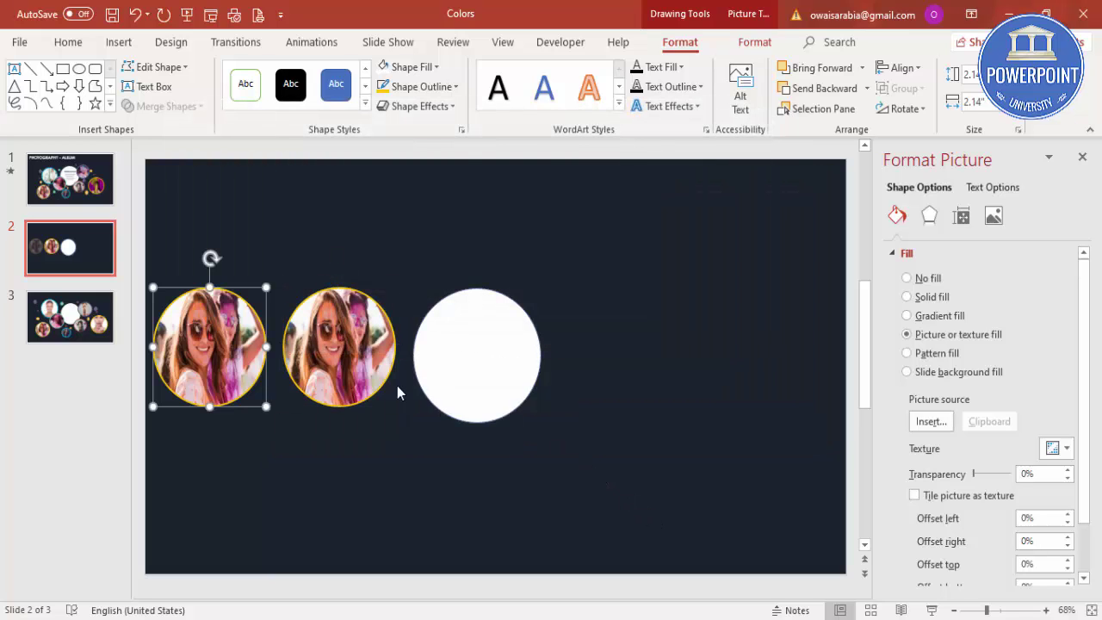
left_click_drag(220, 349, 375, 394)
left_click_drag(418, 423, 600, 335)
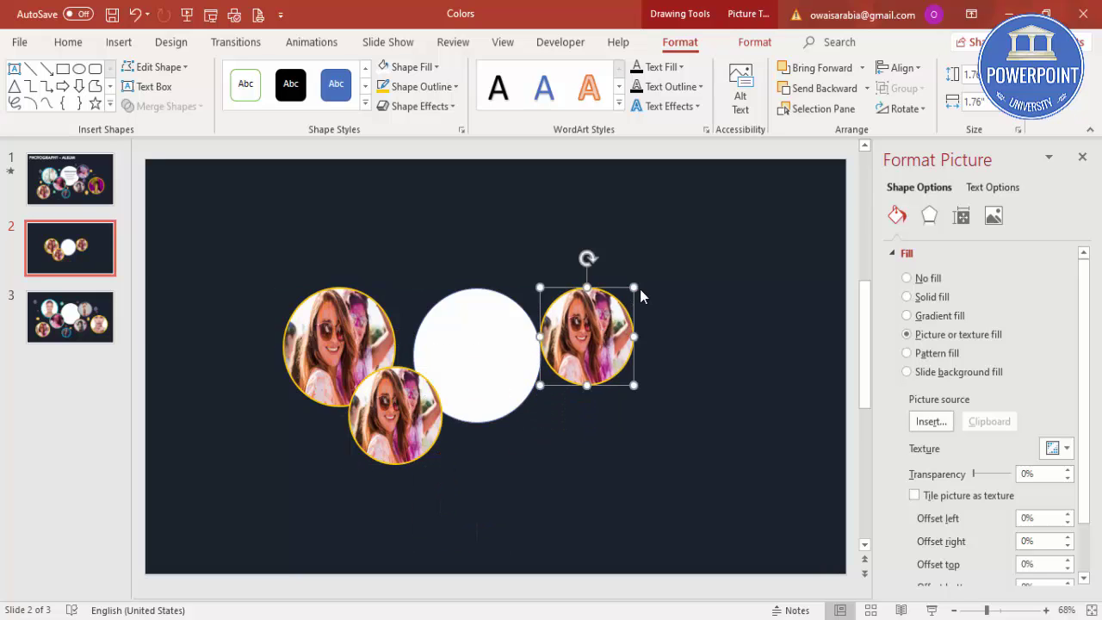
left_click_drag(634, 284, 669, 250)
- Copy the 2.44" picture circle to the slide's lower-right area and enlarge the copy to about 2.74"
left_click_drag(603, 331, 737, 441)
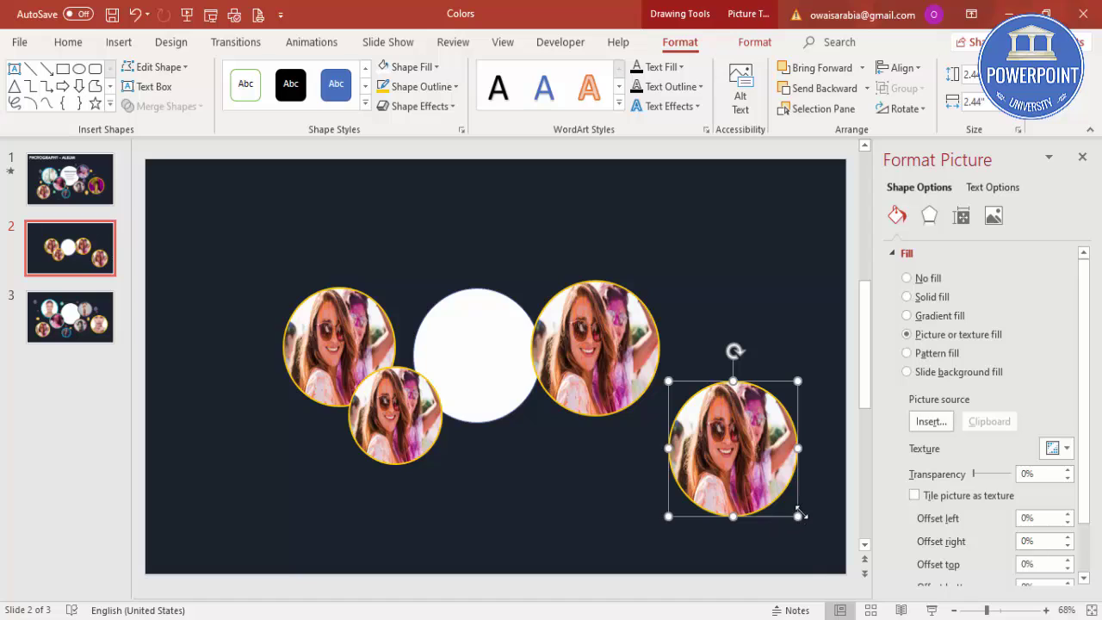
left_click_drag(797, 517, 813, 534)
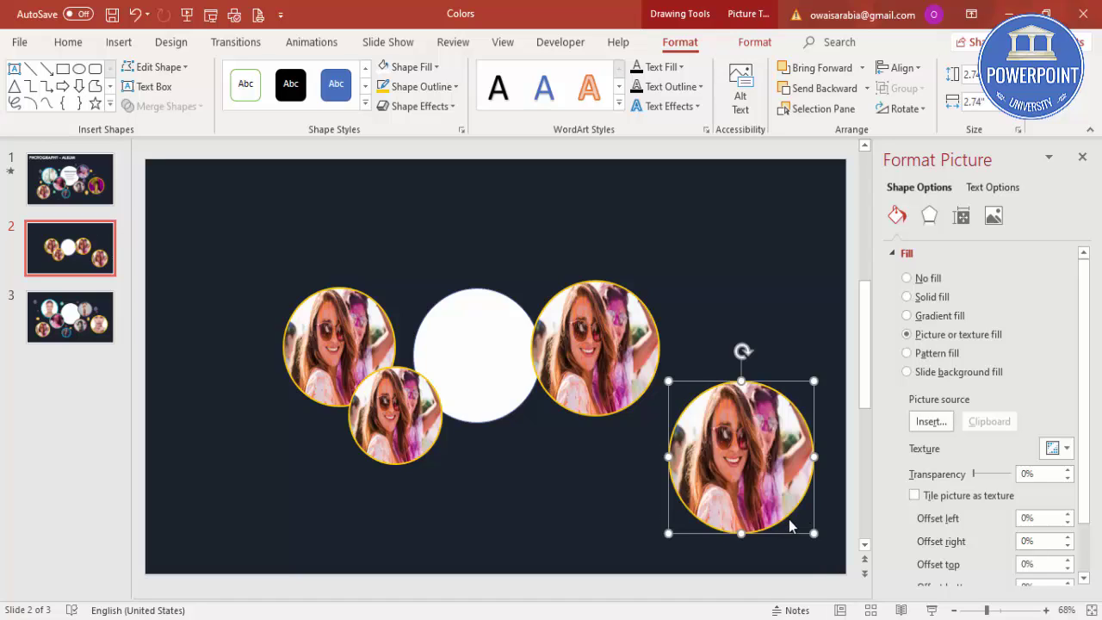
left_click_drag(773, 491, 754, 499)
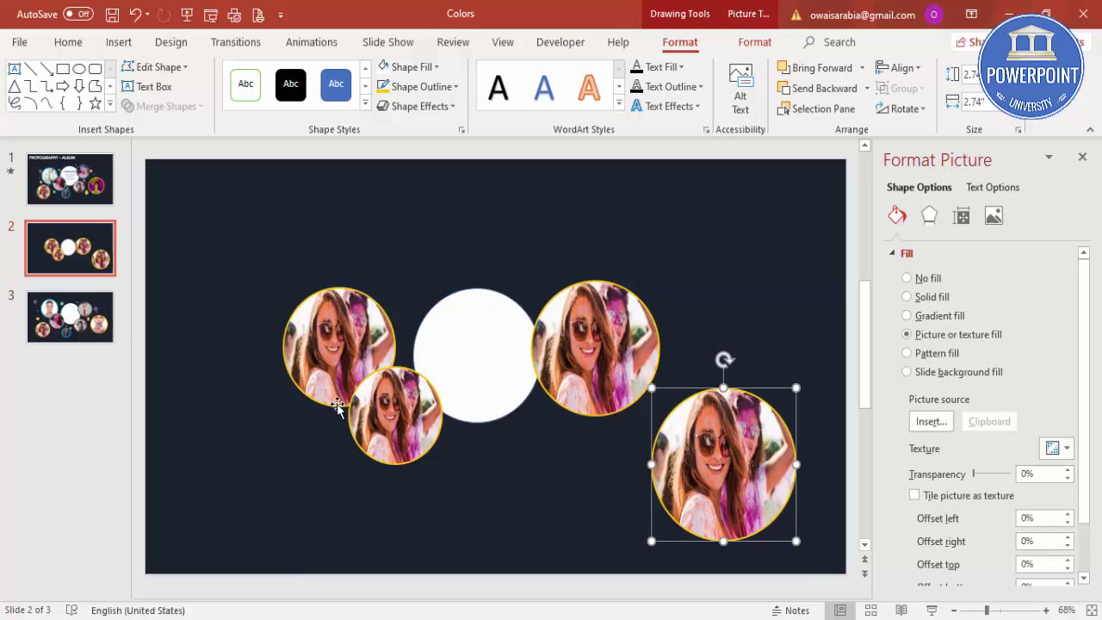
- Save the presentation and place a smaller copy of the 1.76" picture circle below the white circle
left_click(384, 408)
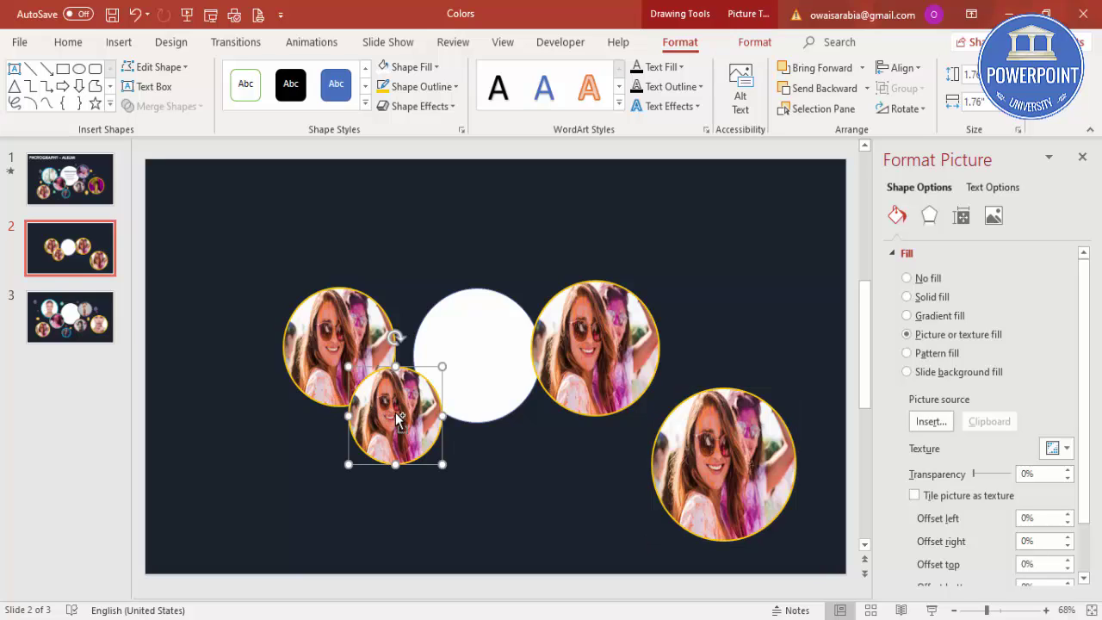
key("ctrl+s")
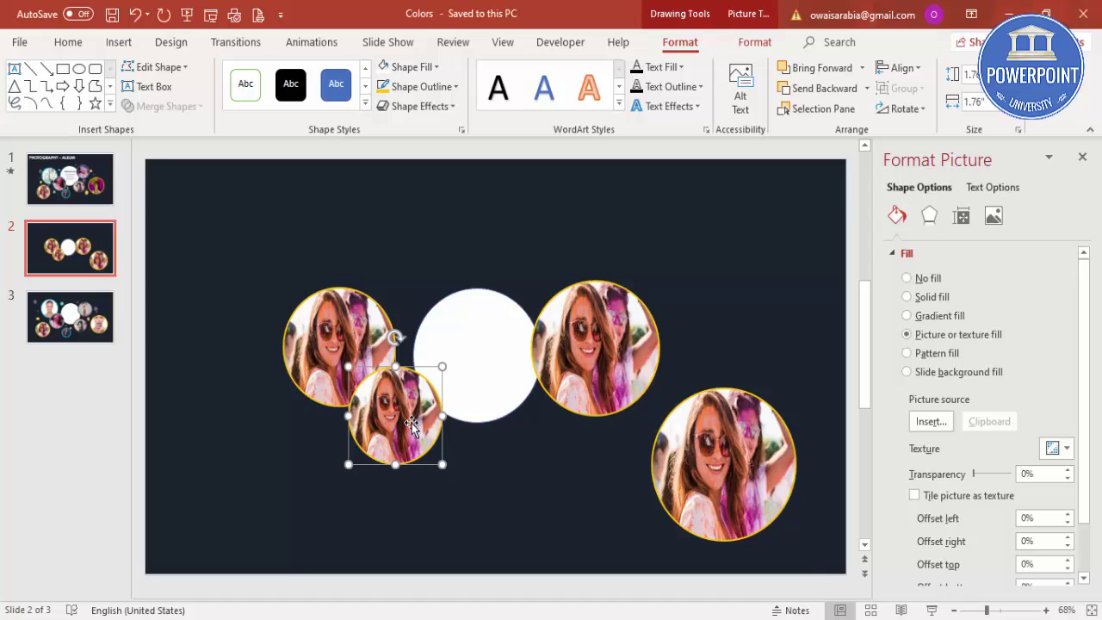
left_click_drag(412, 424, 492, 503)
left_click_drag(429, 446, 447, 463)
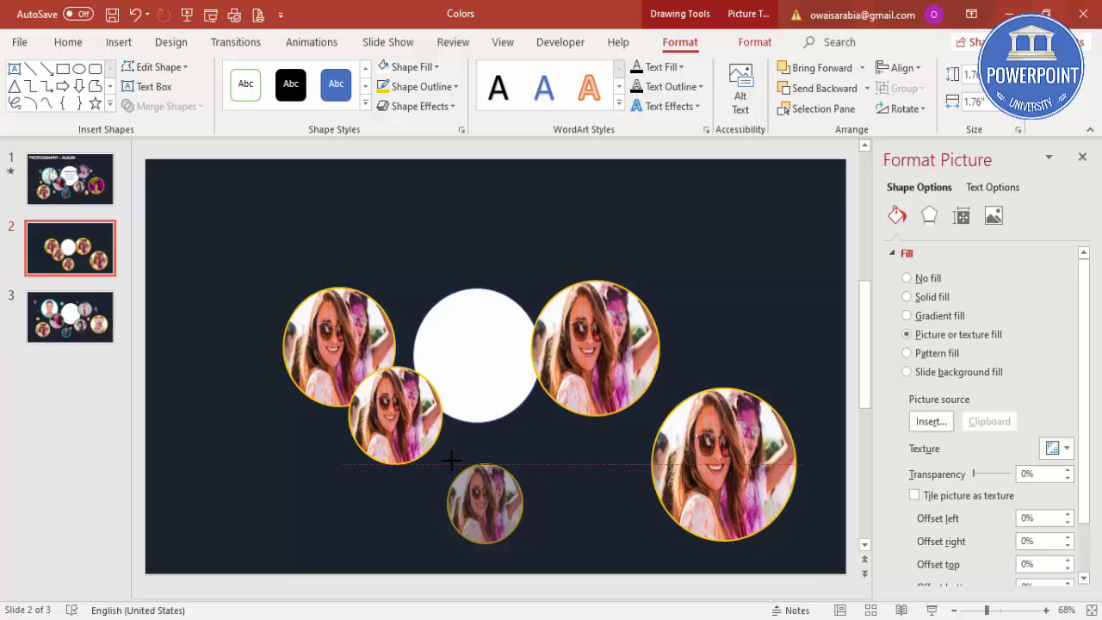
- Add a picture circle about 1.89" across between the smallest and largest ones, and copy the 2.14" circle to the slide's lower-left area
left_click_drag(484, 494, 634, 483)
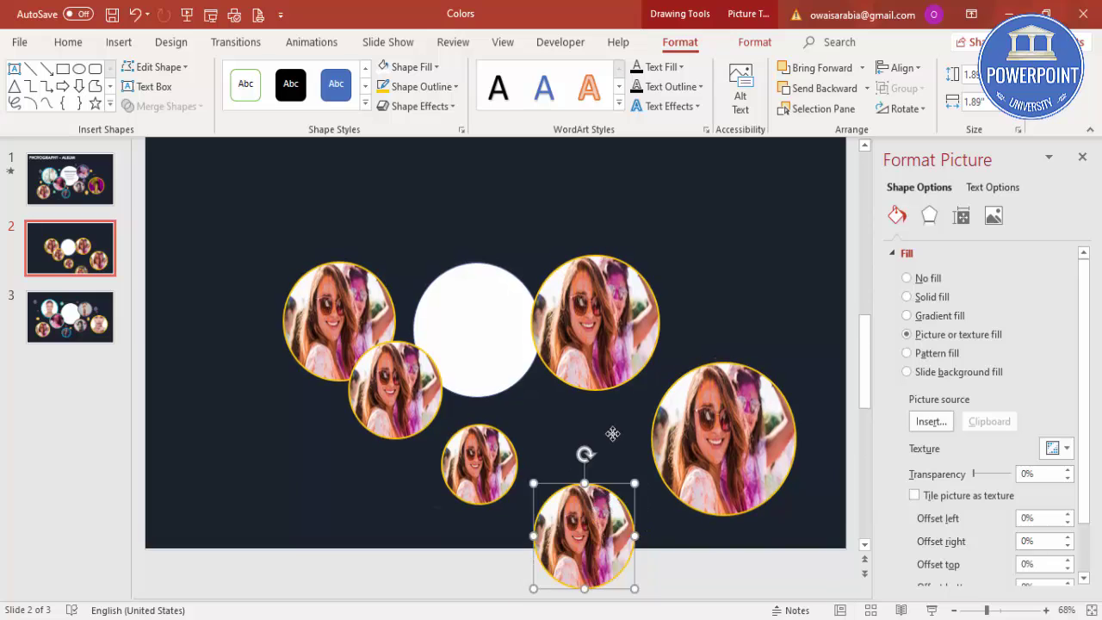
left_click_drag(590, 551, 602, 470)
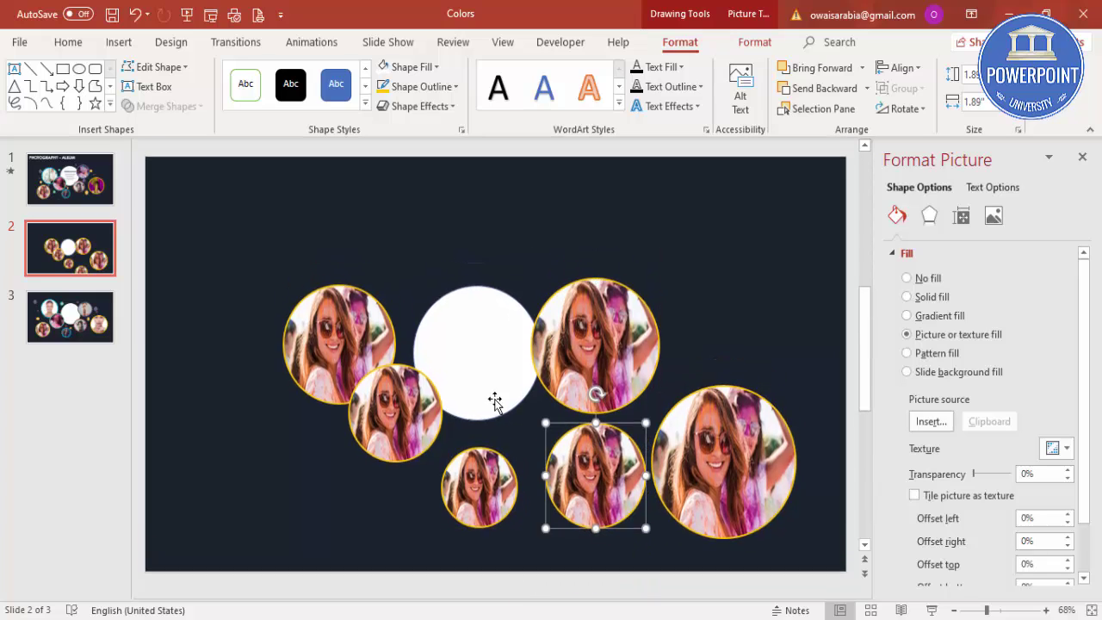
left_click(345, 350)
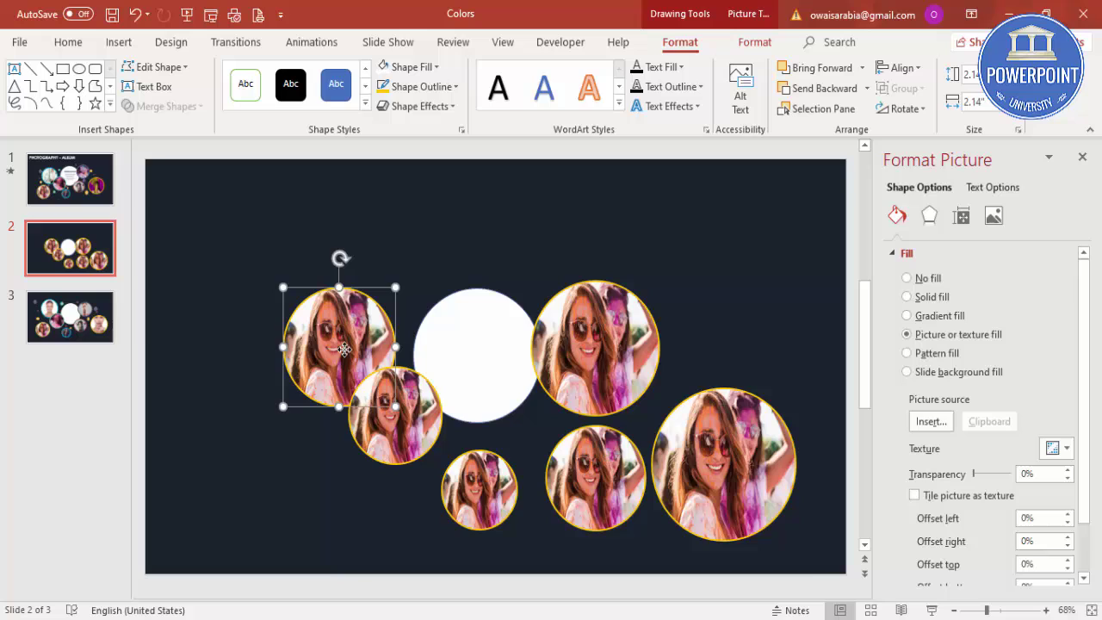
left_click_drag(344, 349, 279, 483)
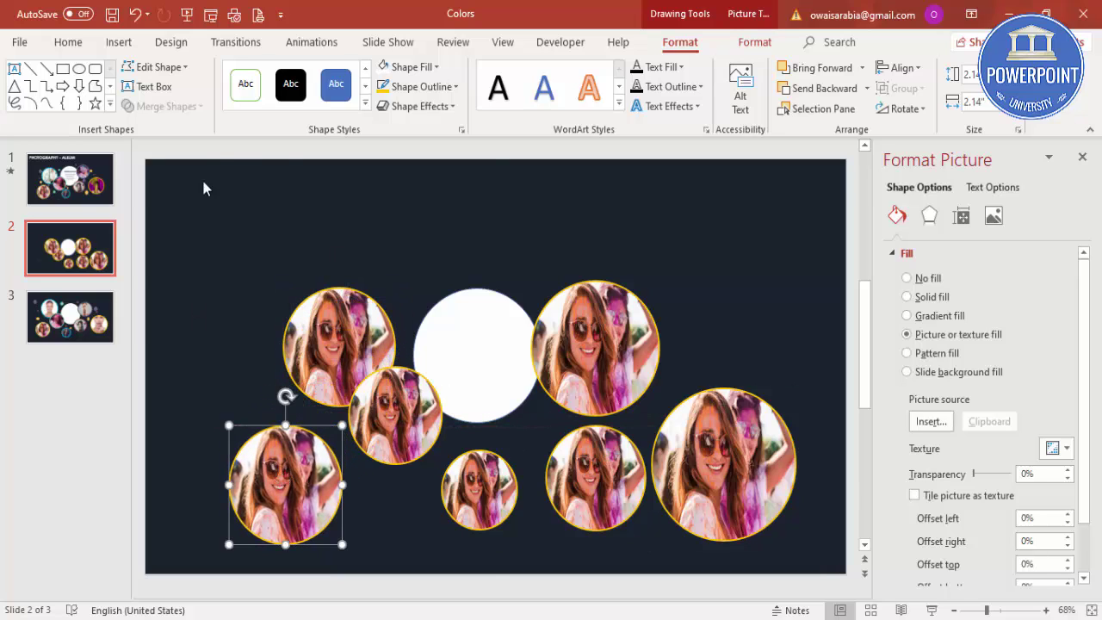
left_click(403, 226)
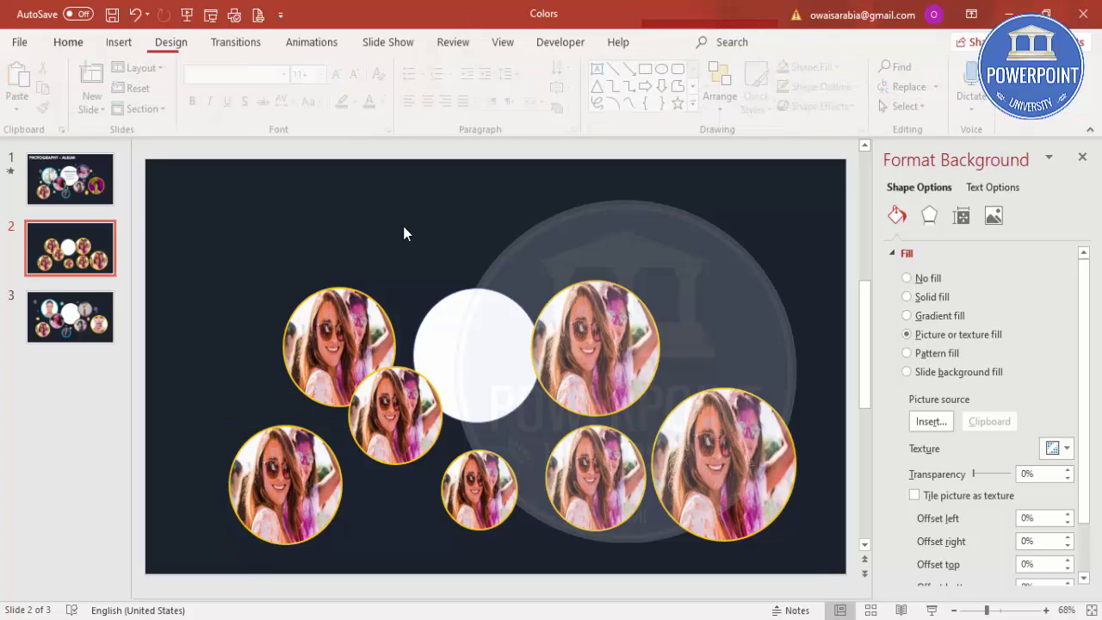
left_click(553, 365)
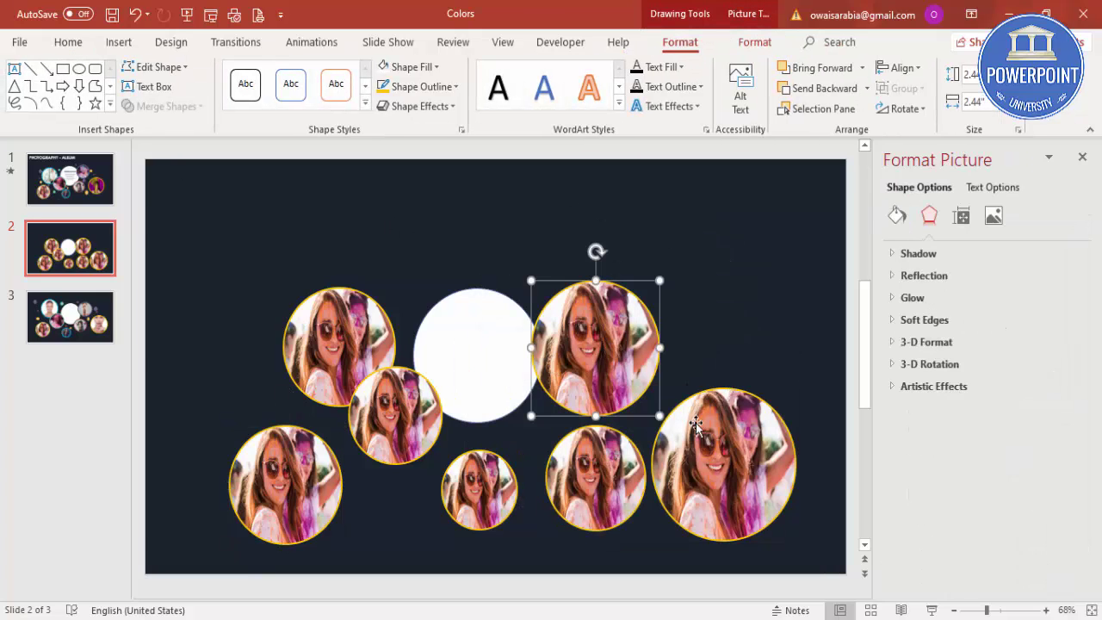
left_click(654, 439)
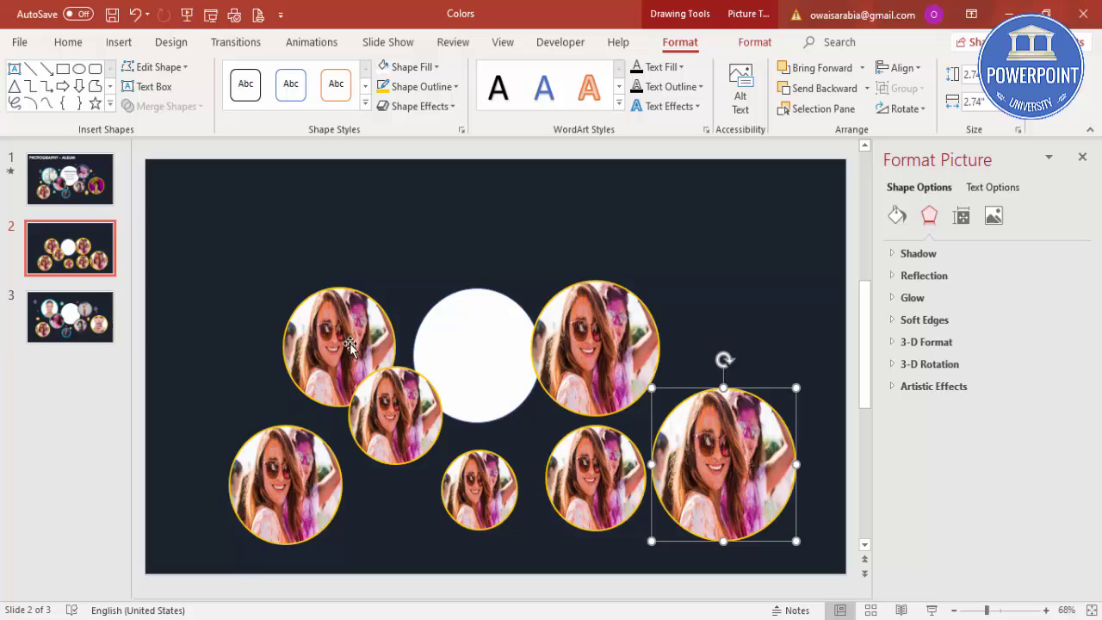
- Nudge the 1.76" picture circle slightly and replace its picture with the close-up of a smiling woman with colored powder on her face
left_click_drag(392, 389, 395, 389)
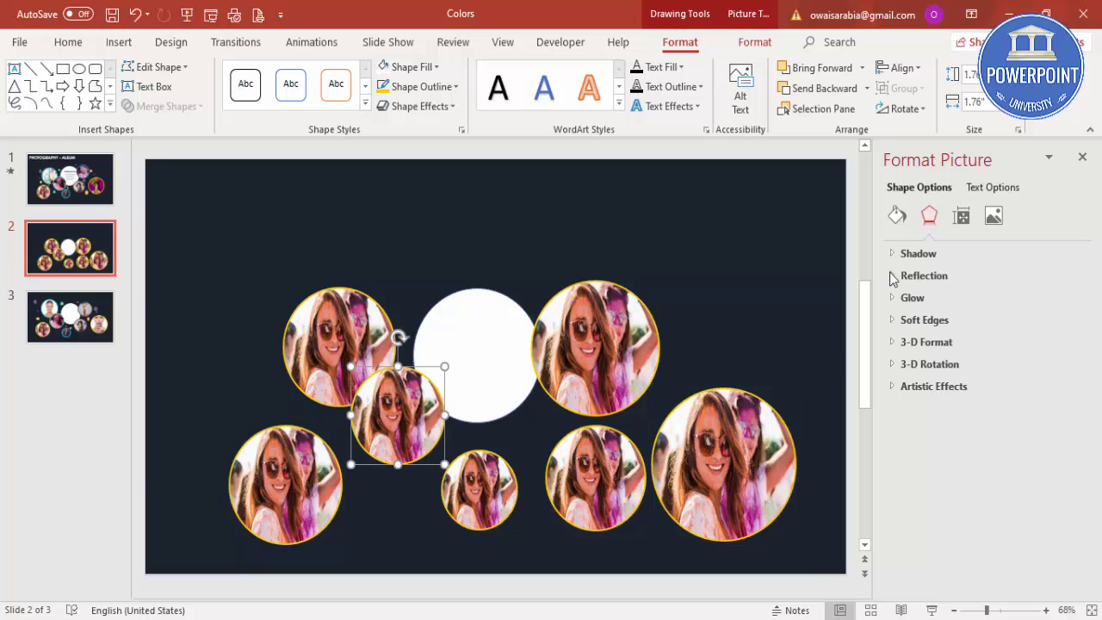
left_click(897, 215)
left_click(934, 334)
left_click(930, 421)
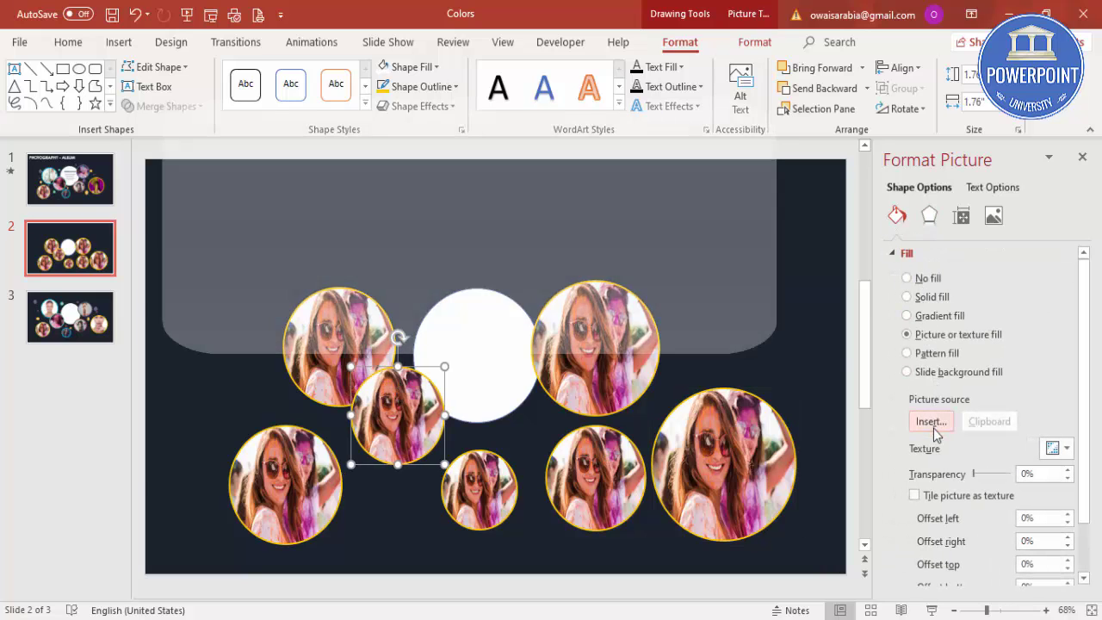
left_click(574, 268)
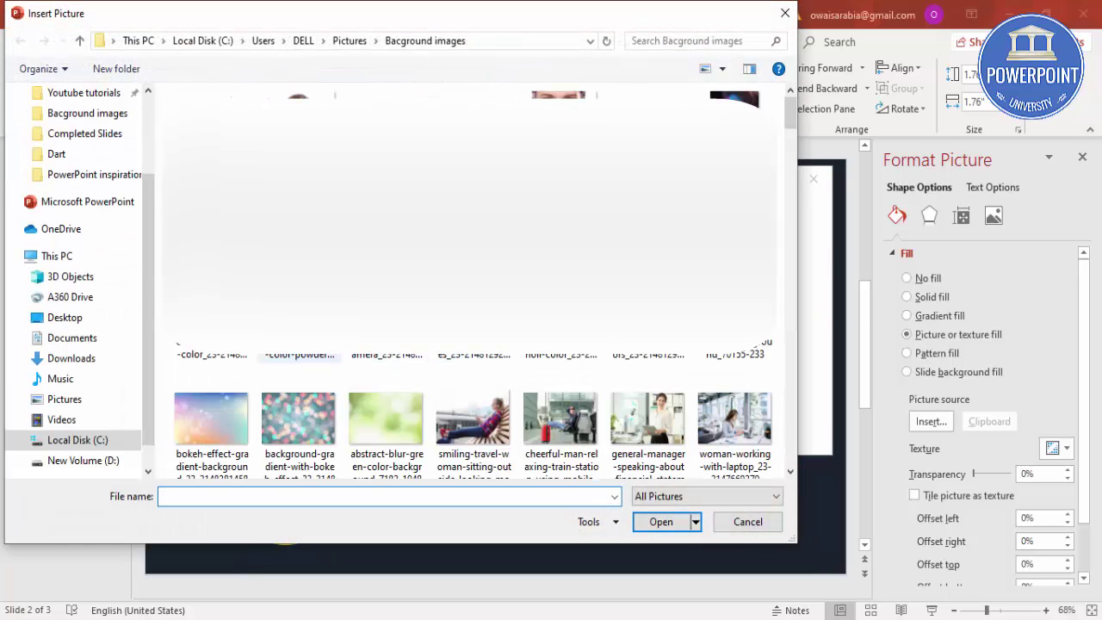
double_click(212, 319)
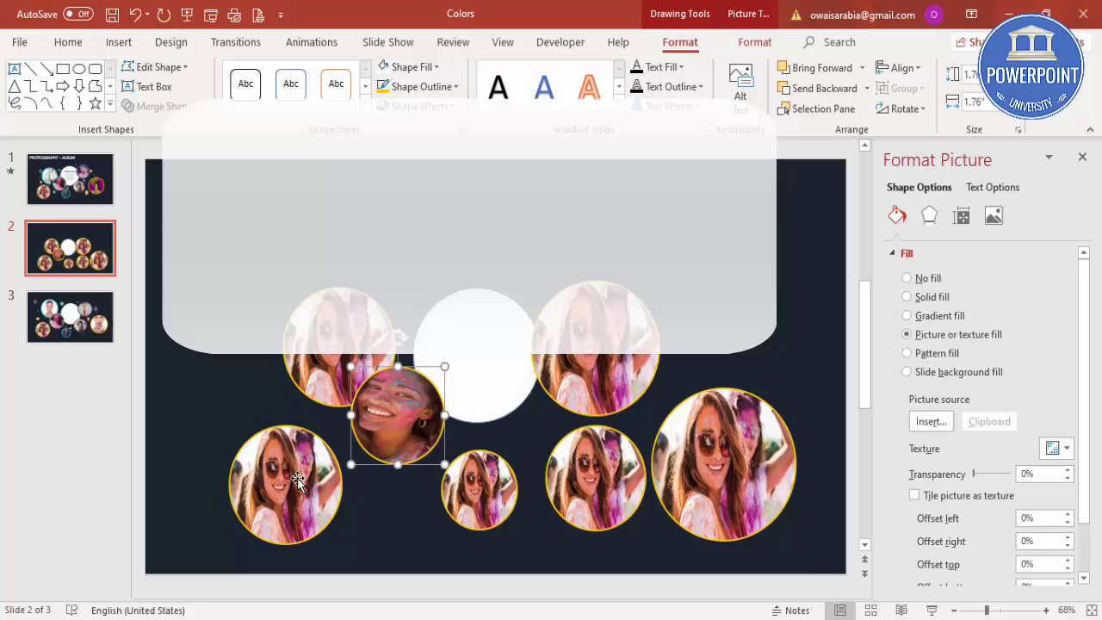
- Replace the picture in the lower-left circle with the general-manager photo of a woman standing in a bright office
left_click(291, 481)
left_click(928, 422)
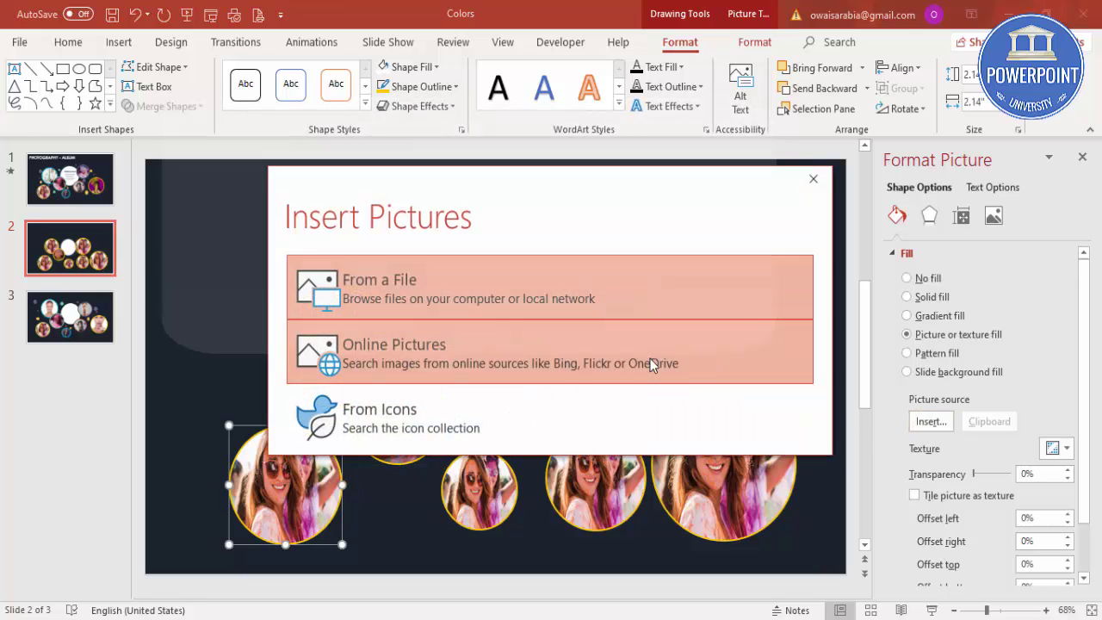
left_click(413, 285)
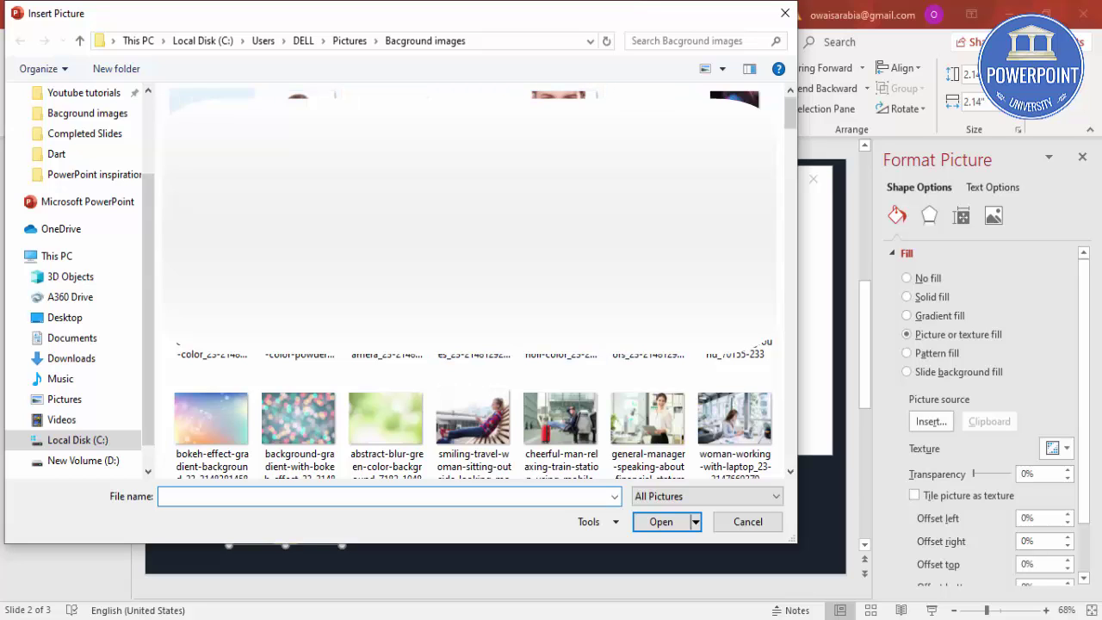
double_click(648, 417)
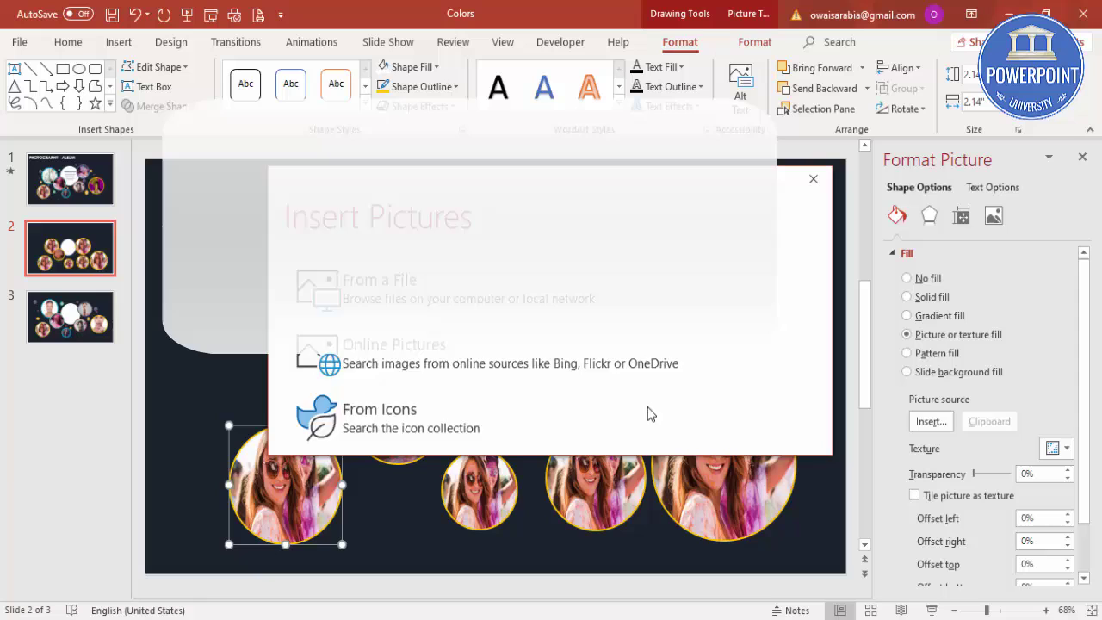
- Replace the picture in the largest circle with the portrait file Employee 4a
left_click(678, 498)
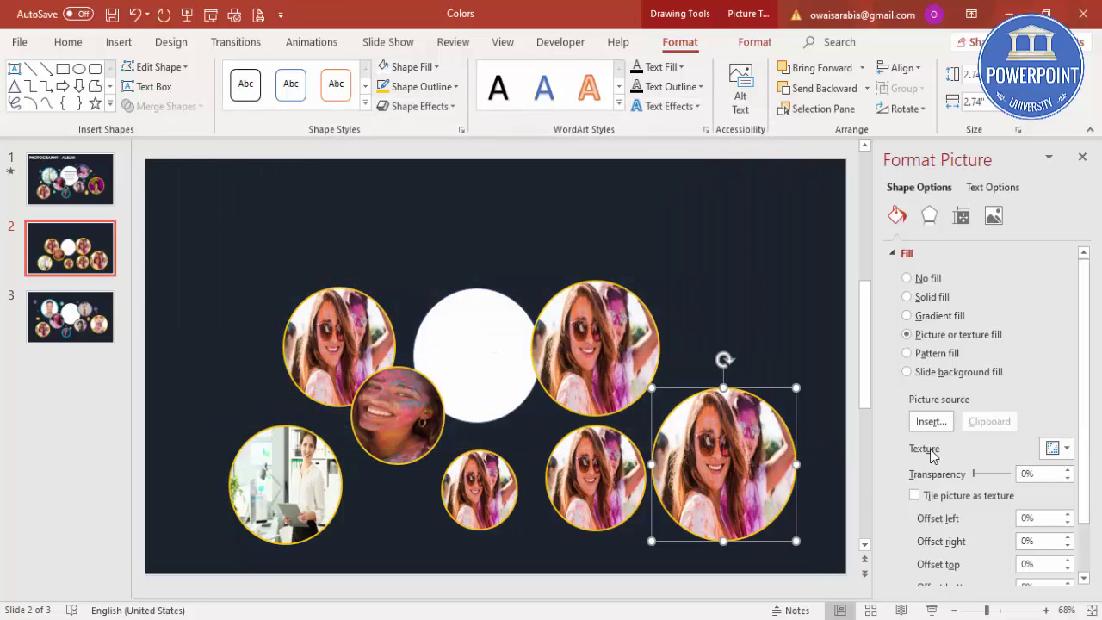
left_click(928, 422)
left_click(327, 280)
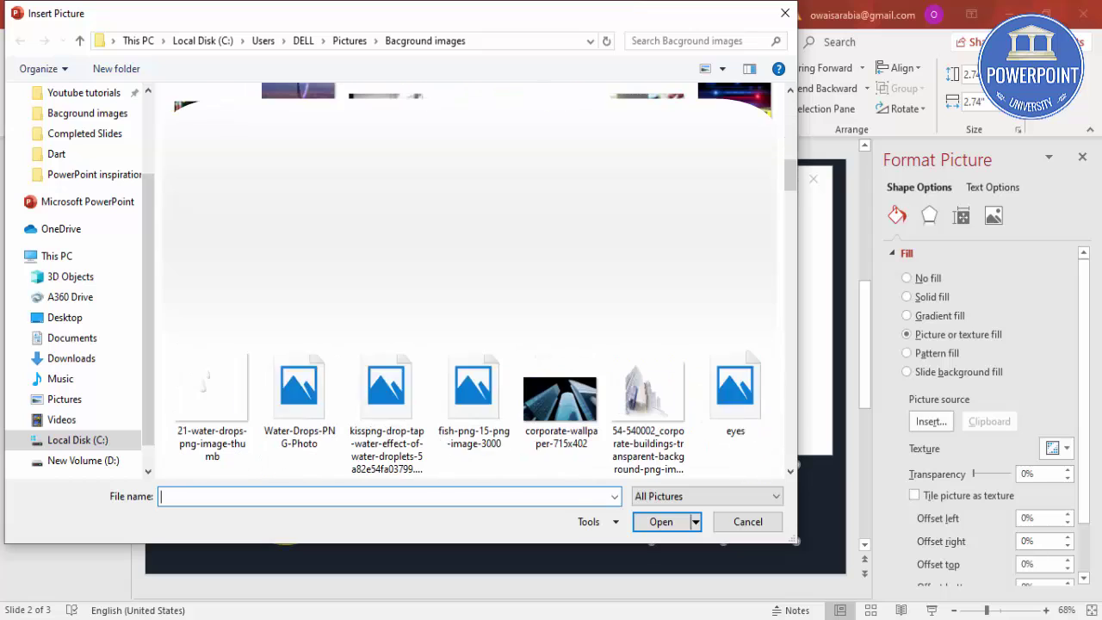
scroll(473, 284, "down", 10)
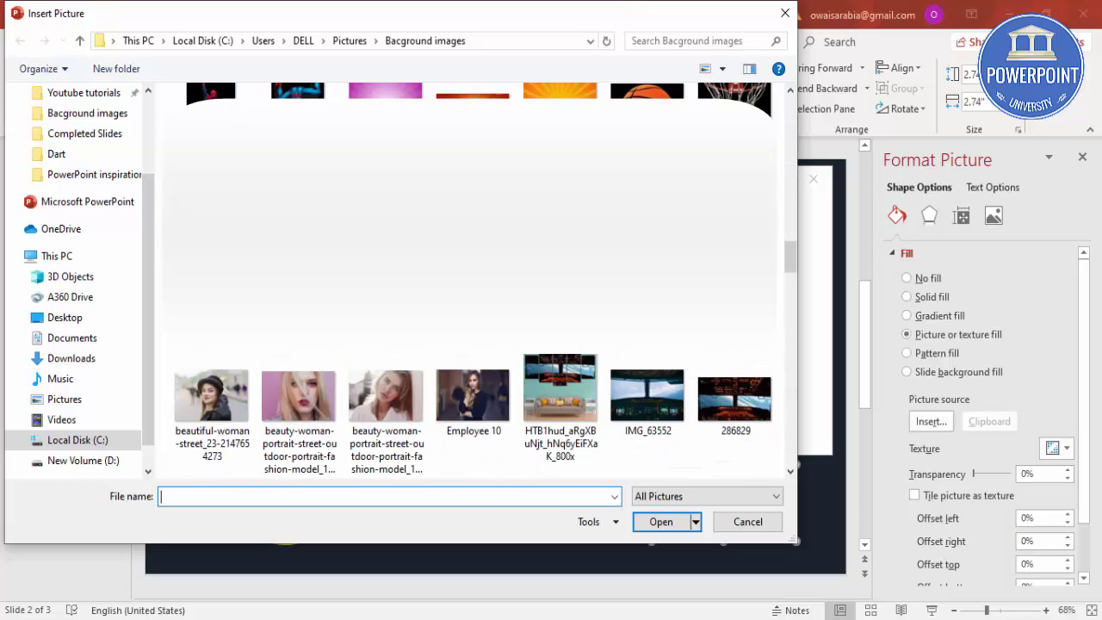
scroll(485, 370, "down", 10)
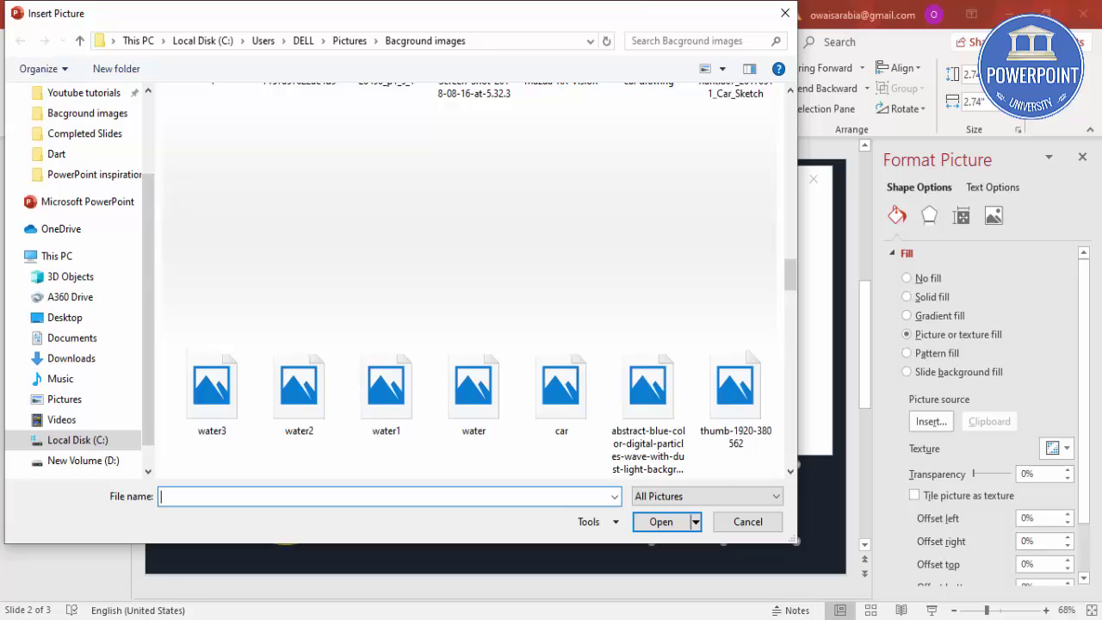
scroll(594, 300, "down", 5)
scroll(594, 300, "down", 2)
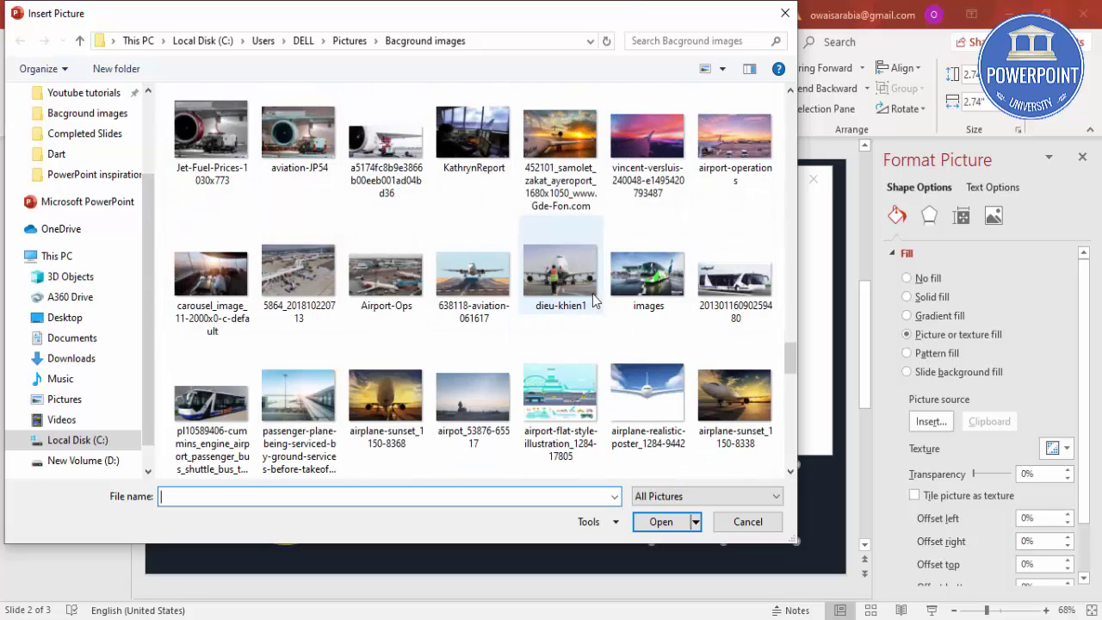
scroll(592, 294, "down", 5)
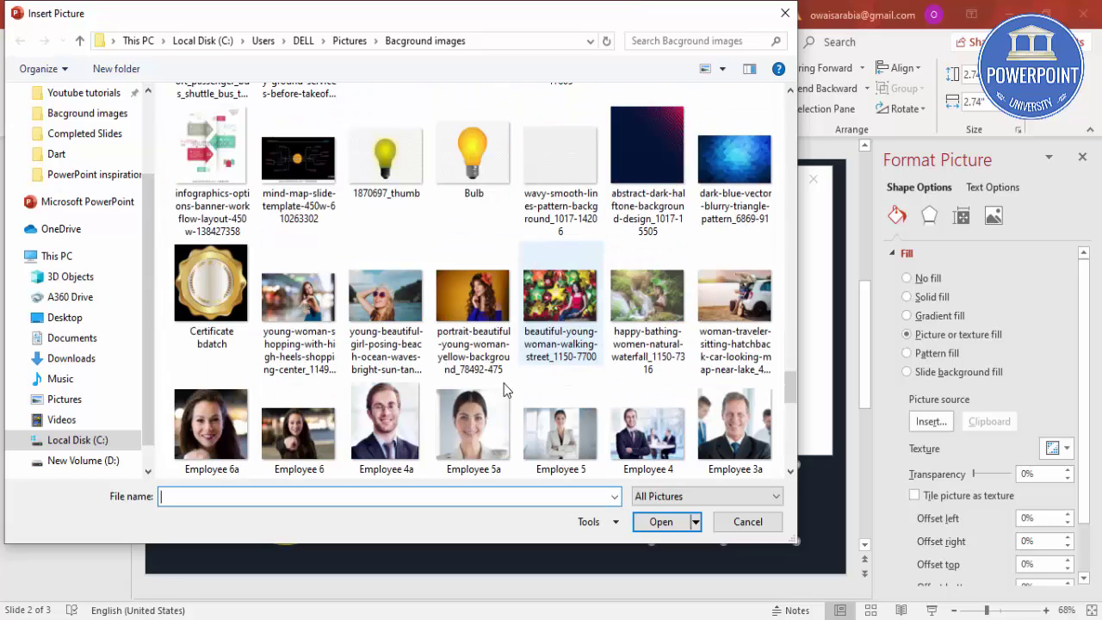
double_click(399, 424)
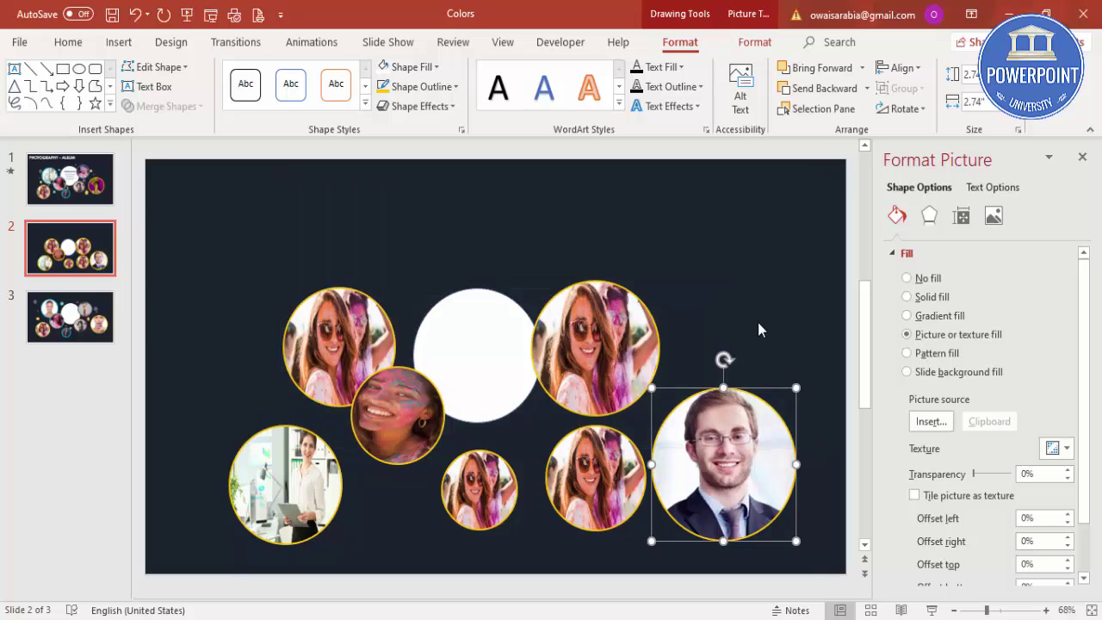
left_click(758, 329)
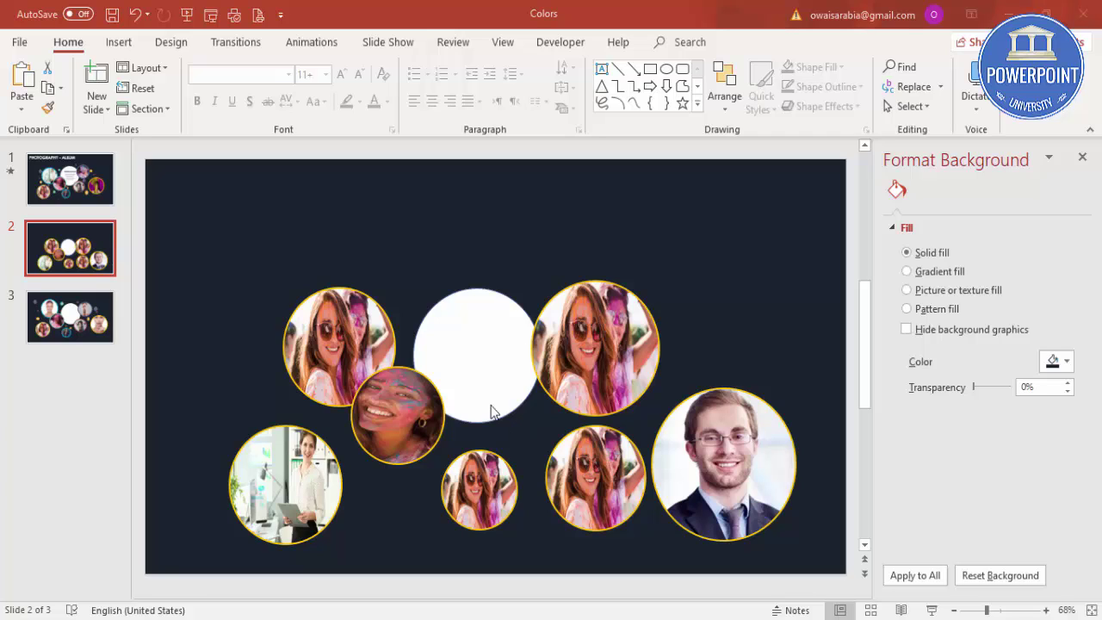
- Enlarge the central white circle up and to the right, and shift the powdered-face circle and the smallest picture circle slightly down-left
left_click(500, 308)
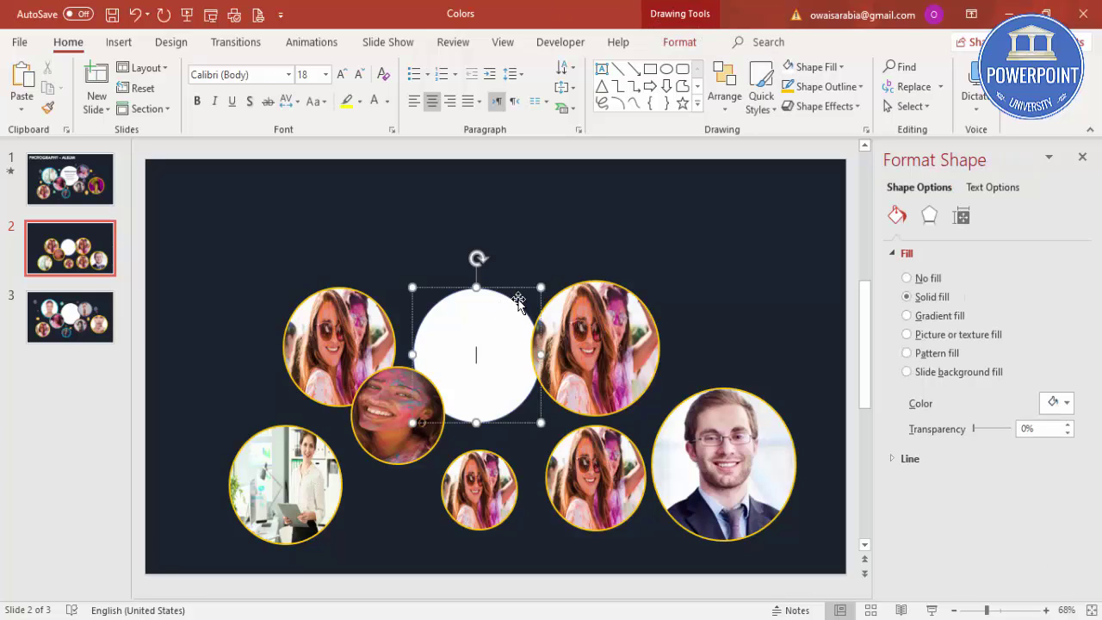
left_click_drag(538, 286, 557, 270)
mouse_move(406, 429)
left_mouse_down()
mouse_move(398, 439)
mouse_move(408, 434)
left_mouse_up()
left_click_drag(432, 500, 407, 520)
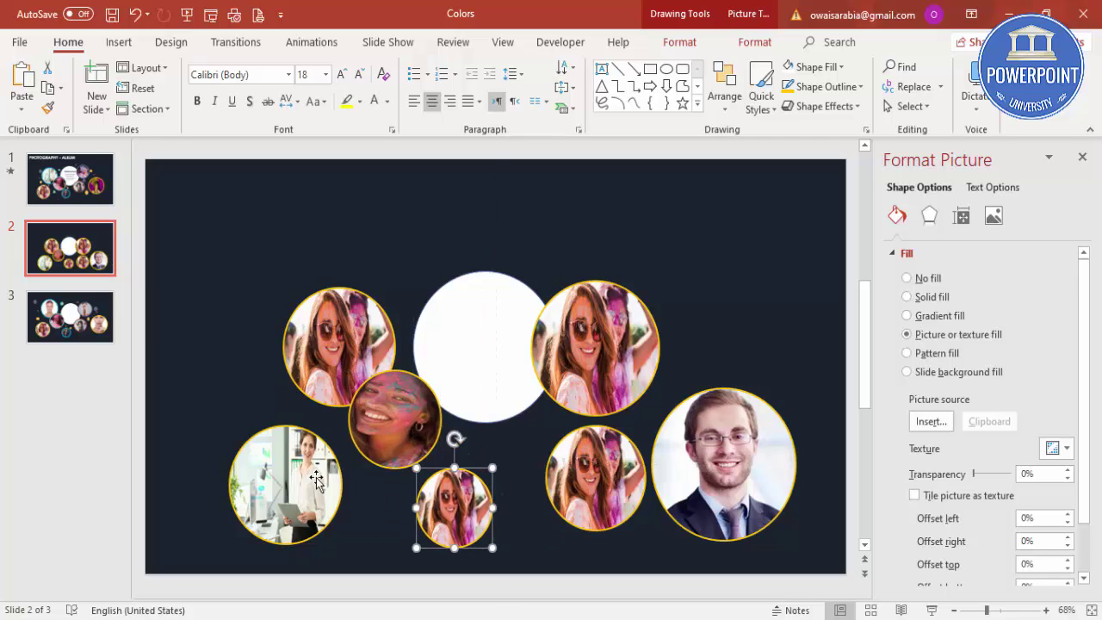
- Shrink the lower-left picture circle slightly and move the 1.89" circle and the largest circle a little to the left
left_click(297, 469)
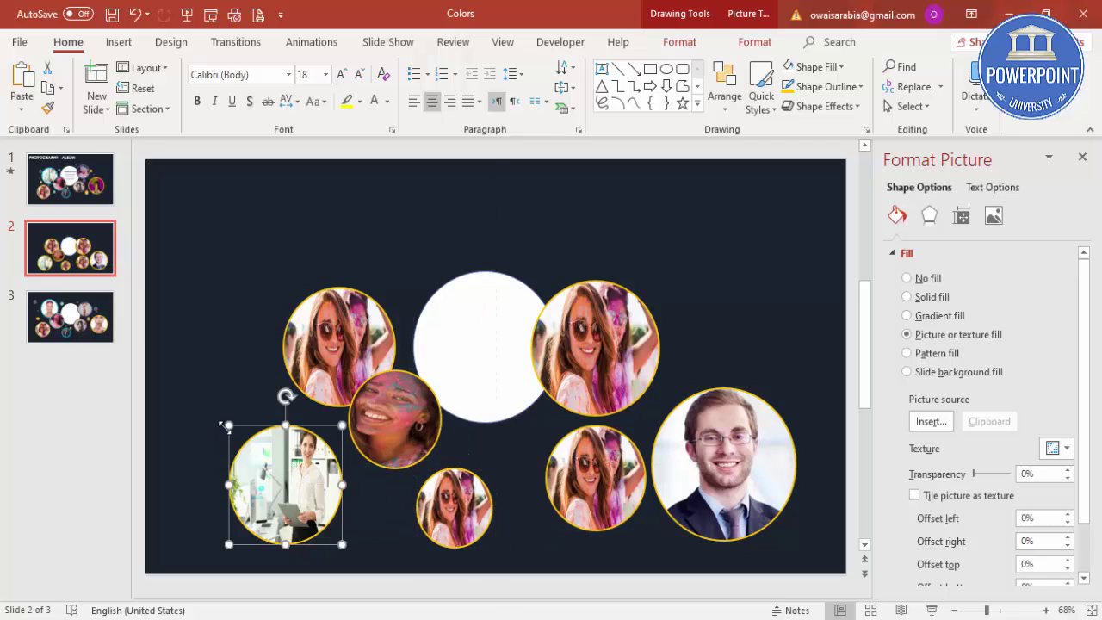
left_click_drag(229, 425, 233, 431)
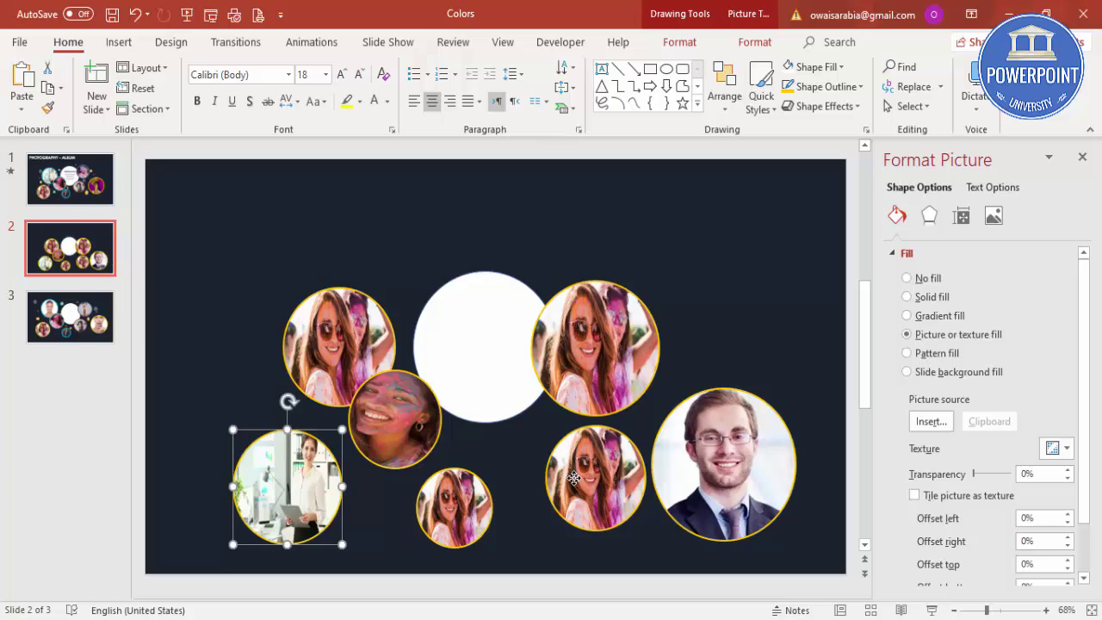
left_click_drag(578, 479, 550, 476)
left_click_drag(745, 472, 726, 478)
left_click(249, 215)
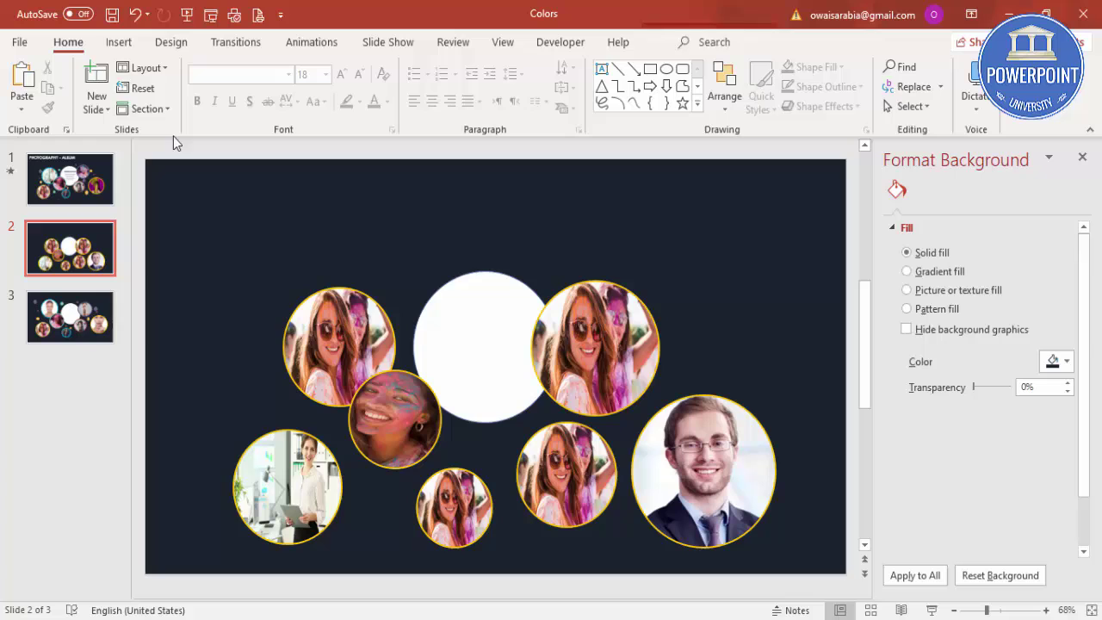
- Draw a solid dot about 0.42" across beside the upper-left picture circle, and place a smaller 0.31" copy diagonally below it
left_click(120, 45)
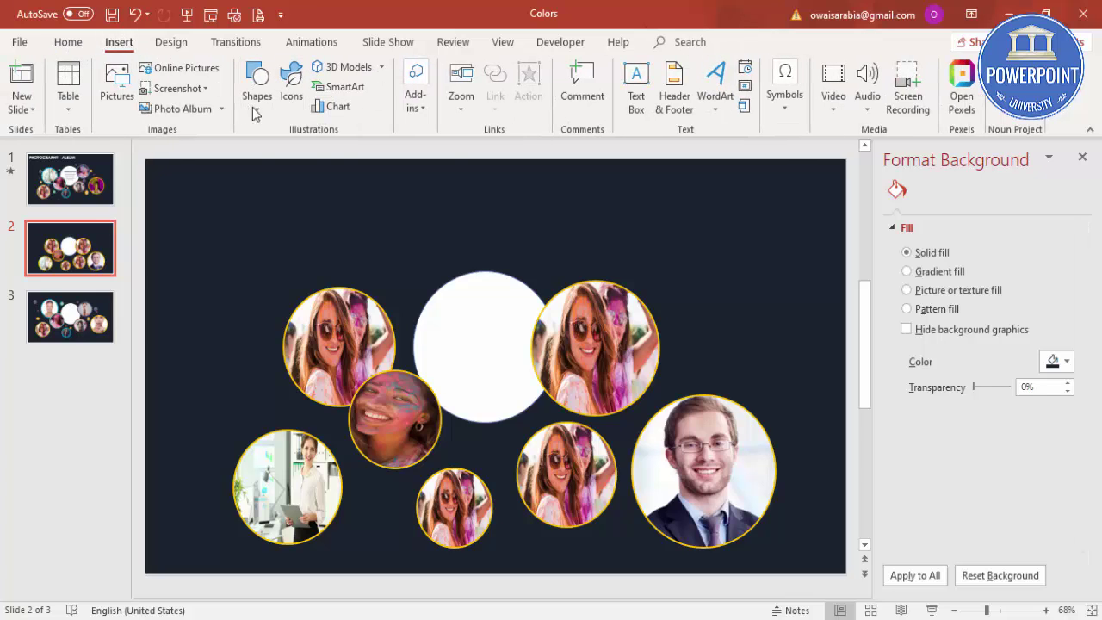
left_click(256, 86)
left_click(260, 261)
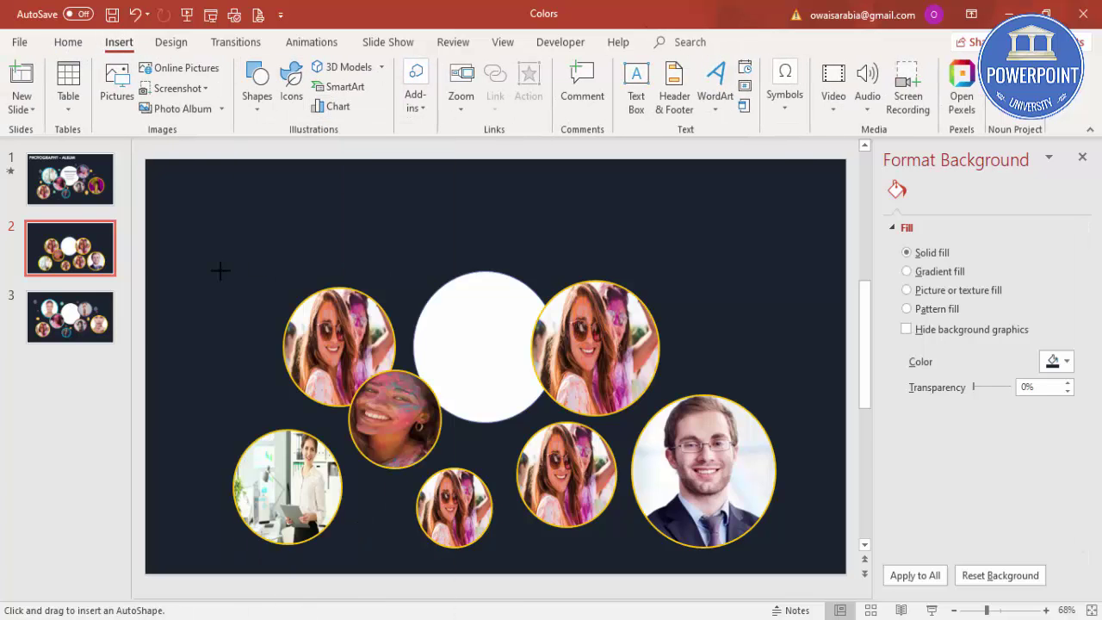
left_click_drag(221, 272, 239, 297)
mouse_move(237, 295)
left_mouse_down()
mouse_move(237, 339)
mouse_move(271, 390)
left_mouse_up()
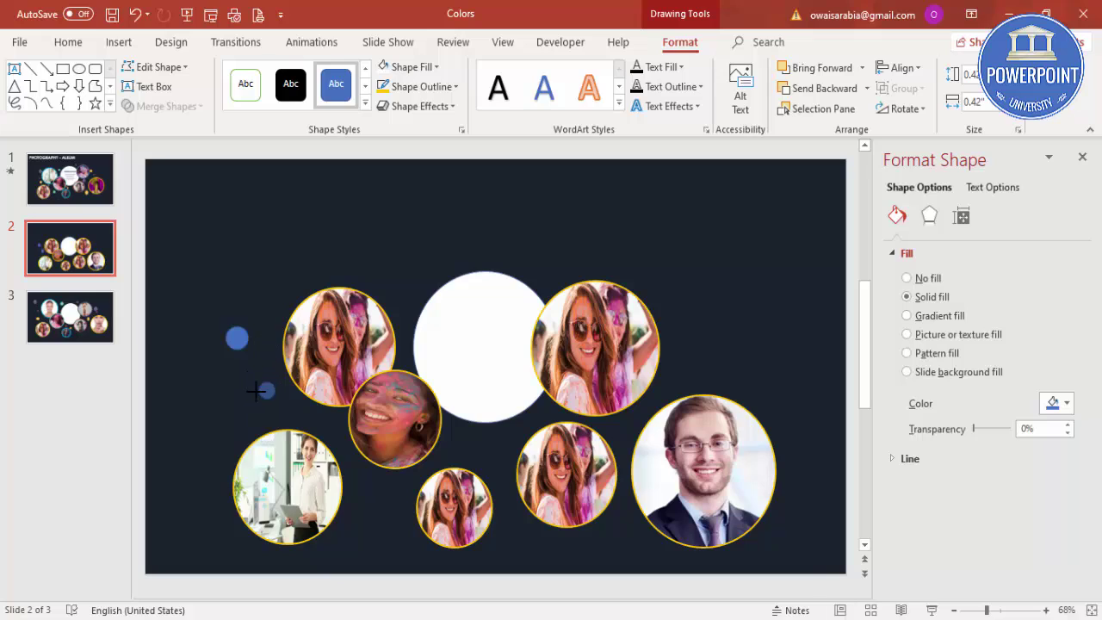
- Copy the 0.42" dot between the lower-left and smallest picture circles, and again to the right of the 2.44" picture circle
left_click(243, 341)
left_click_drag(245, 343, 385, 496)
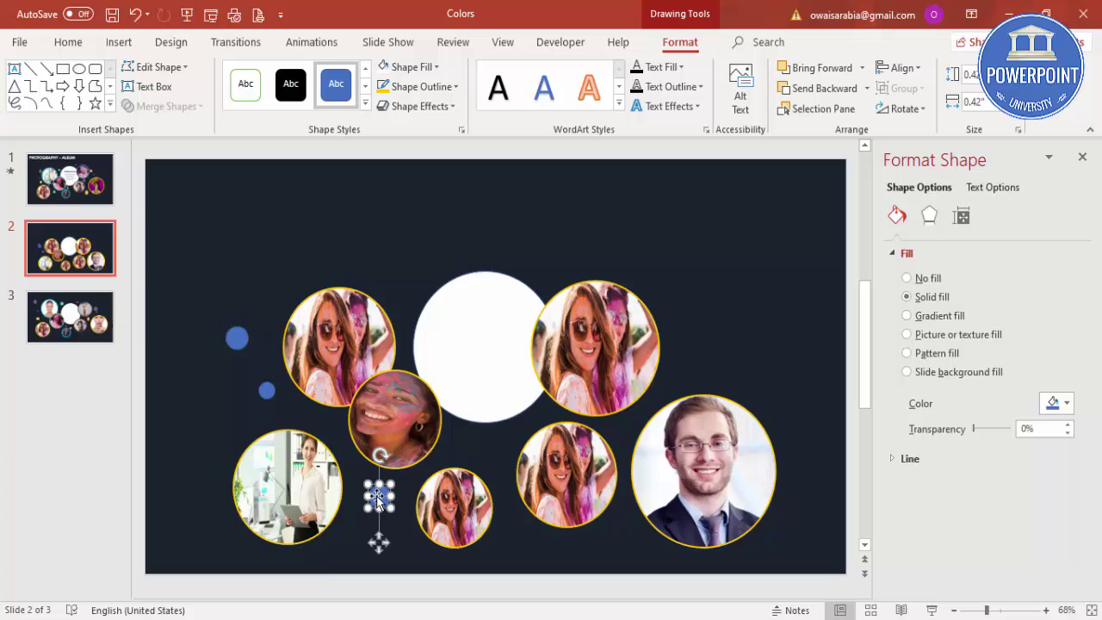
scroll(383, 517, "down", 3)
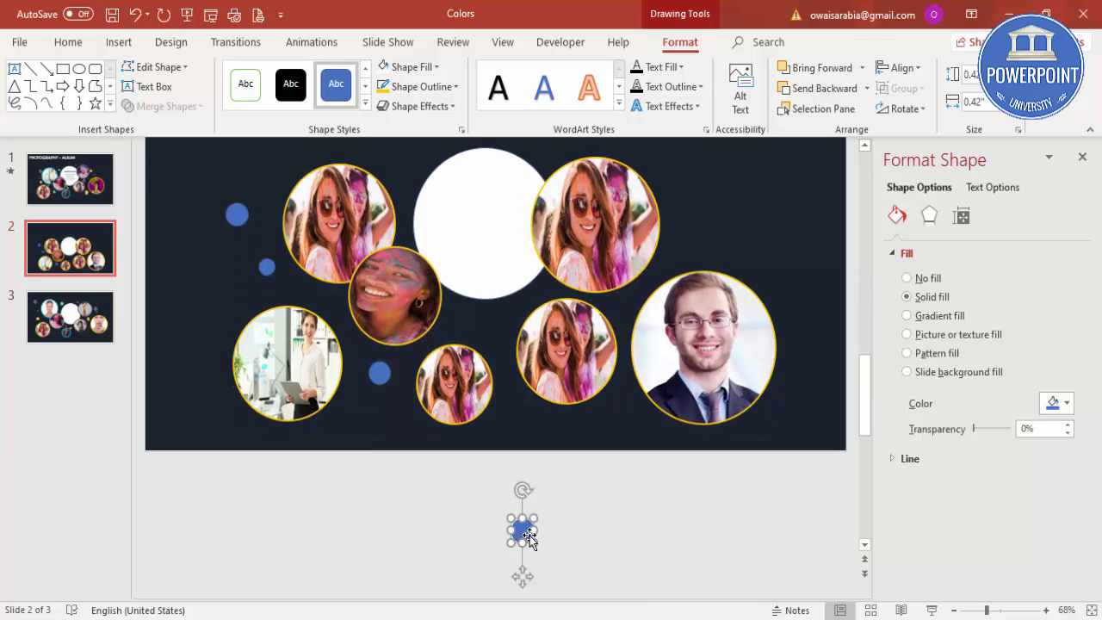
left_click_drag(522, 528, 711, 244)
scroll(693, 278, "up", 3)
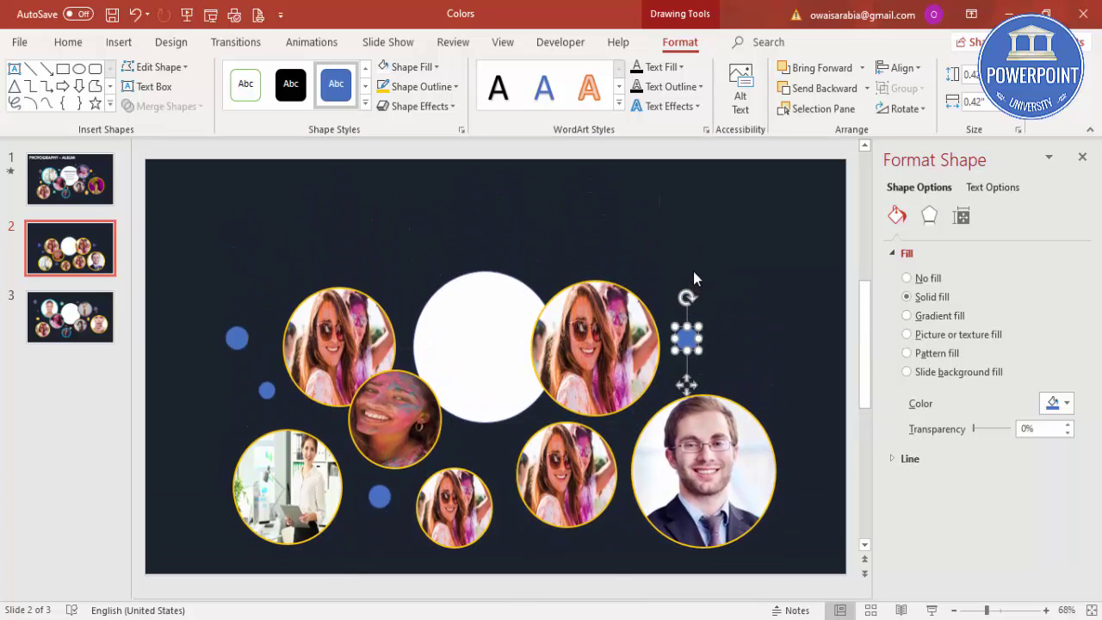
- Place a reduced dot copy just above the smallest picture circle and a 0.42" copy beside the powdered-face circle
key("ctrl+d")
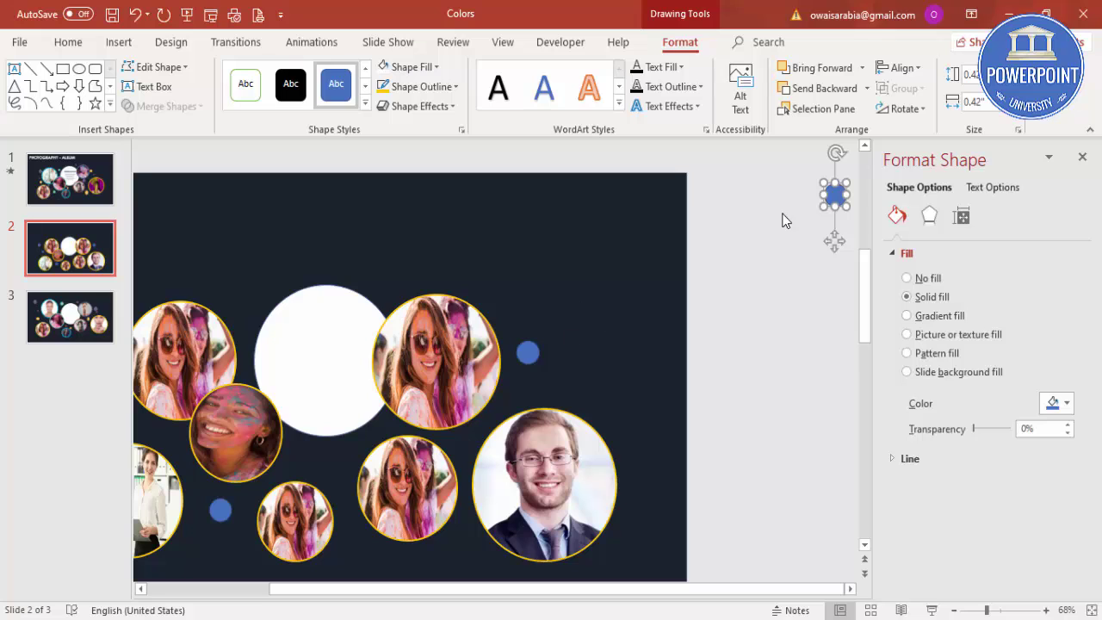
left_click_drag(834, 197, 339, 430)
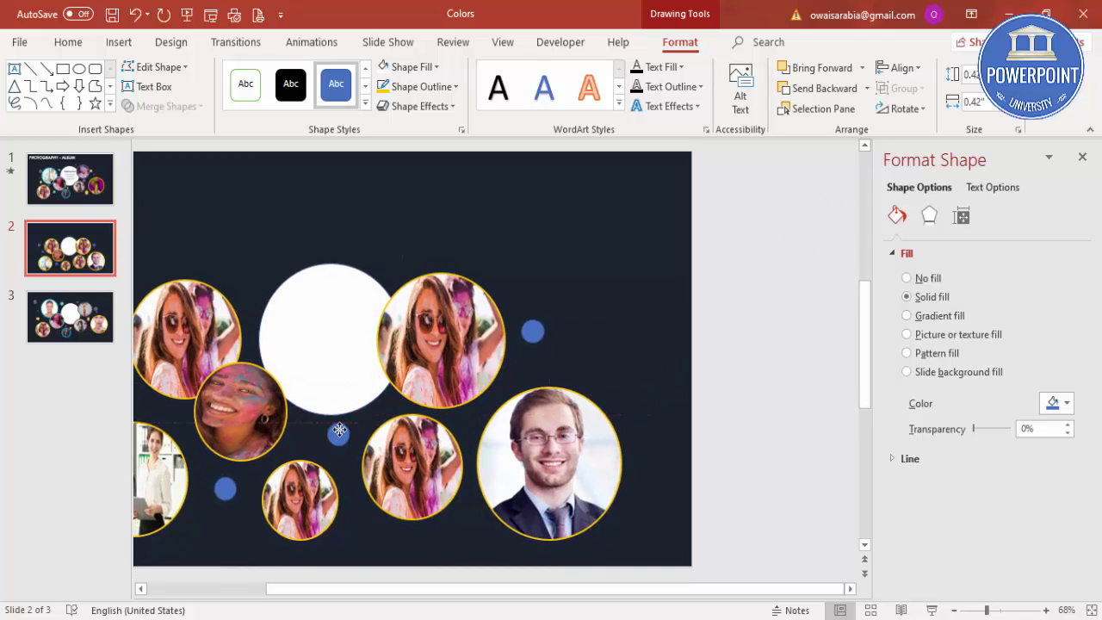
left_click_drag(482, 429, 470, 448)
left_click(380, 494)
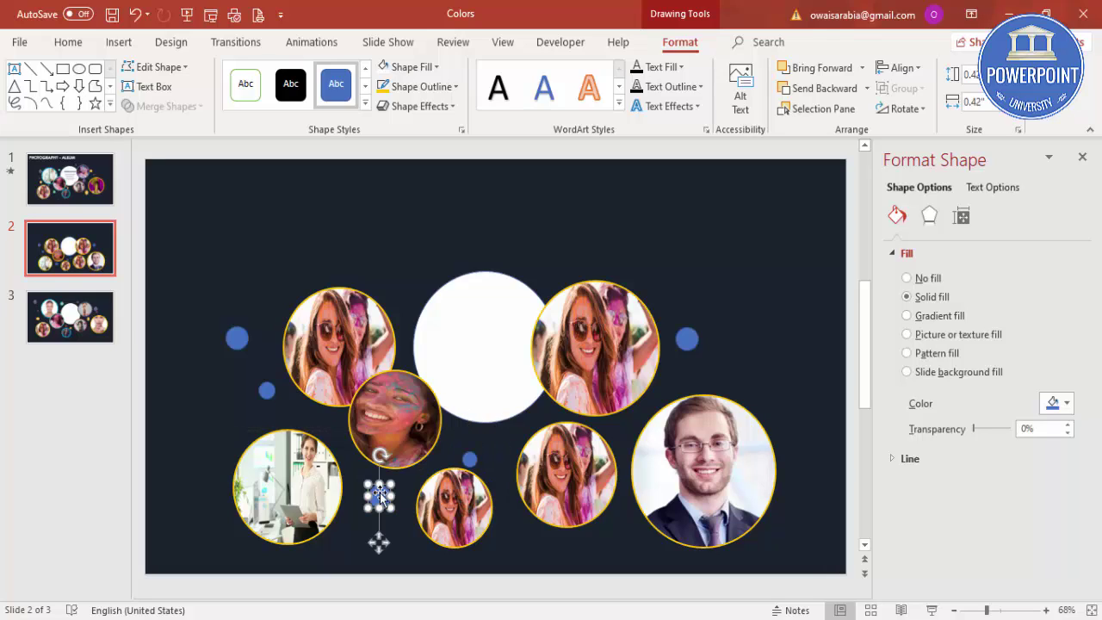
left_click_drag(379, 492, 450, 443)
left_click(636, 234)
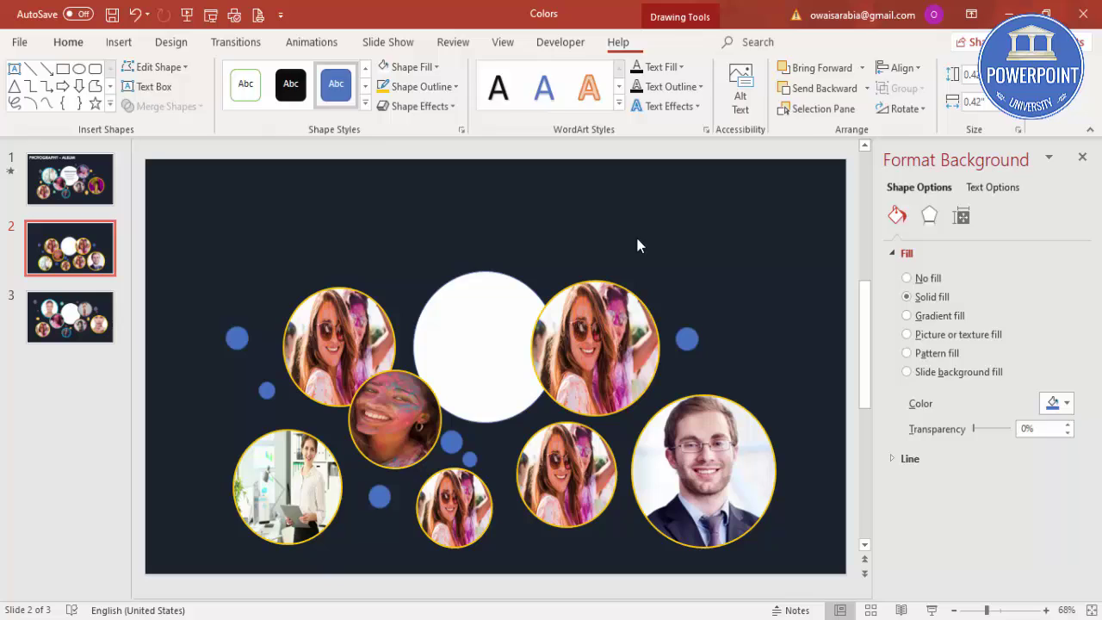
- Copy the 0.31" dot below the 1.89" picture circle and again to the upper-left edge of the largest circle
left_click(268, 390)
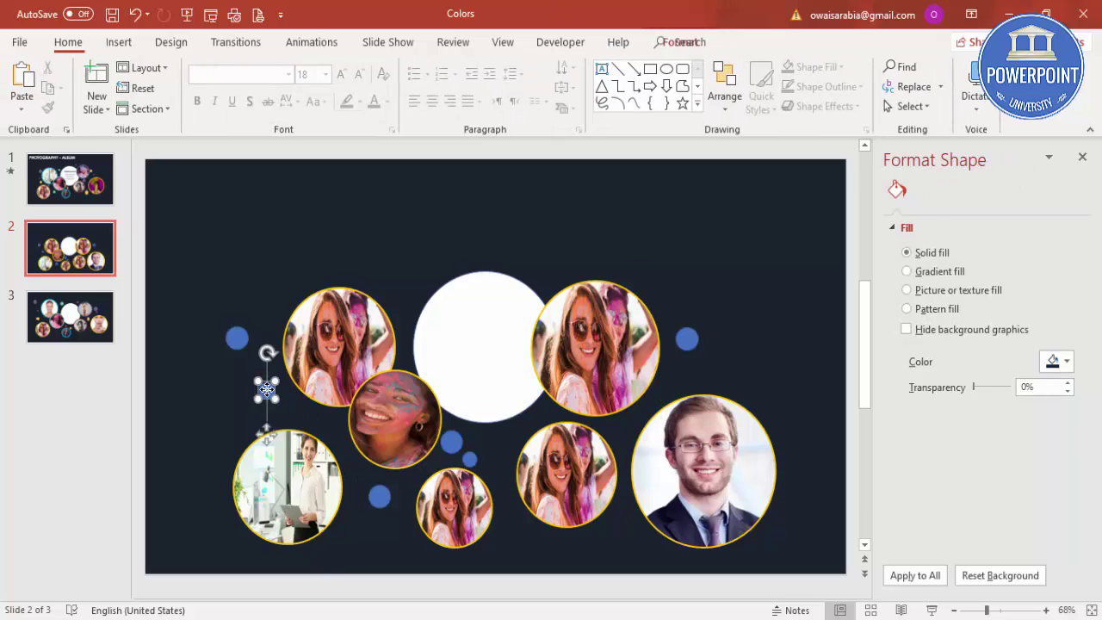
left_click_drag(271, 394, 514, 532)
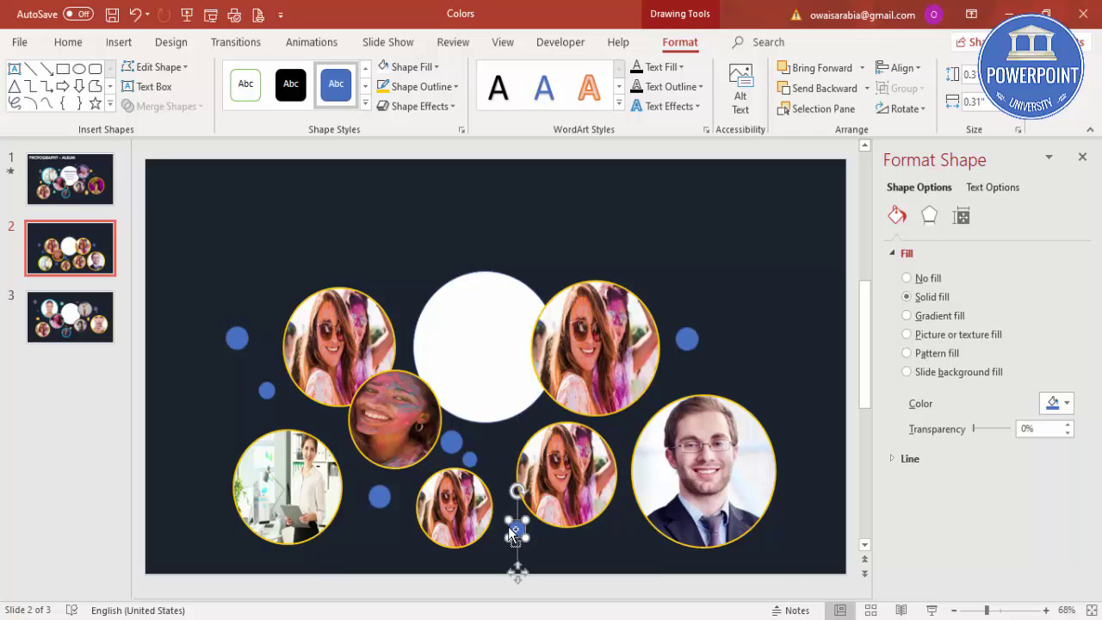
scroll(508, 526, "down", 3)
scroll(731, 364, "up", 1)
left_click_drag(768, 533, 673, 306)
scroll(603, 300, "up", 2)
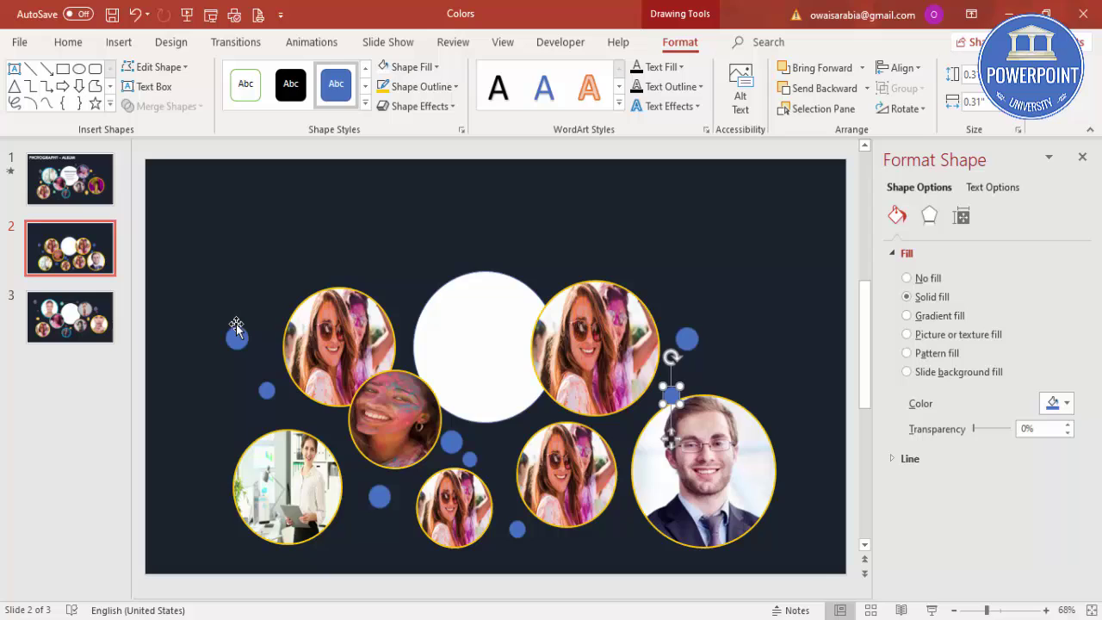
- Lower the leftmost 0.42" dot slightly, save the presentation, and copy that dot to the white circle's upper-left side
left_click_drag(236, 328, 243, 351)
key("ctrl+s")
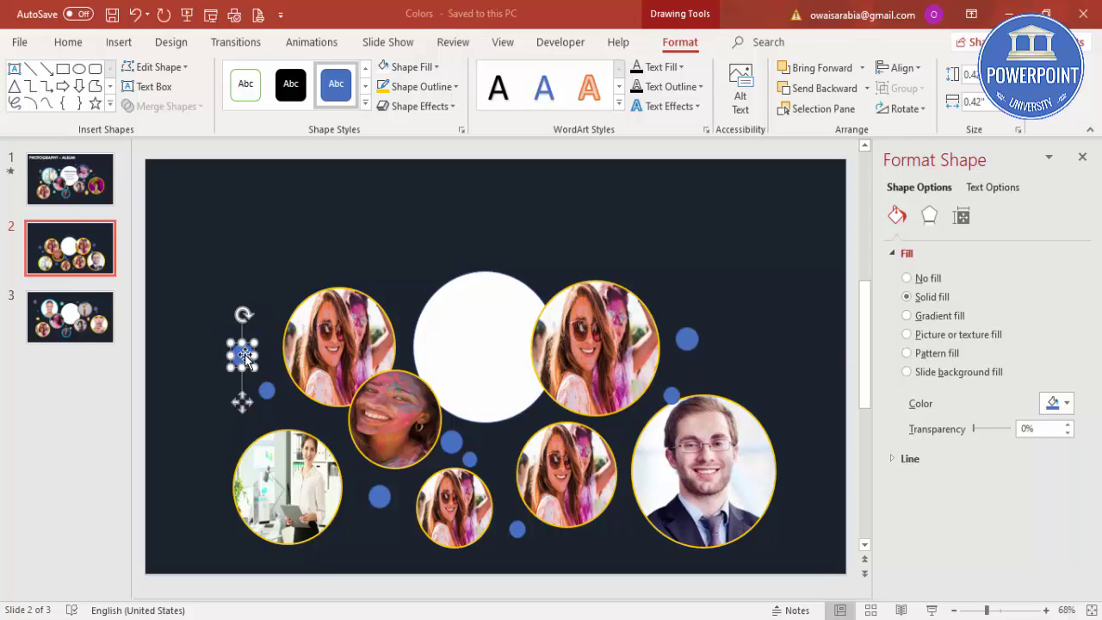
left_click_drag(243, 353, 401, 292)
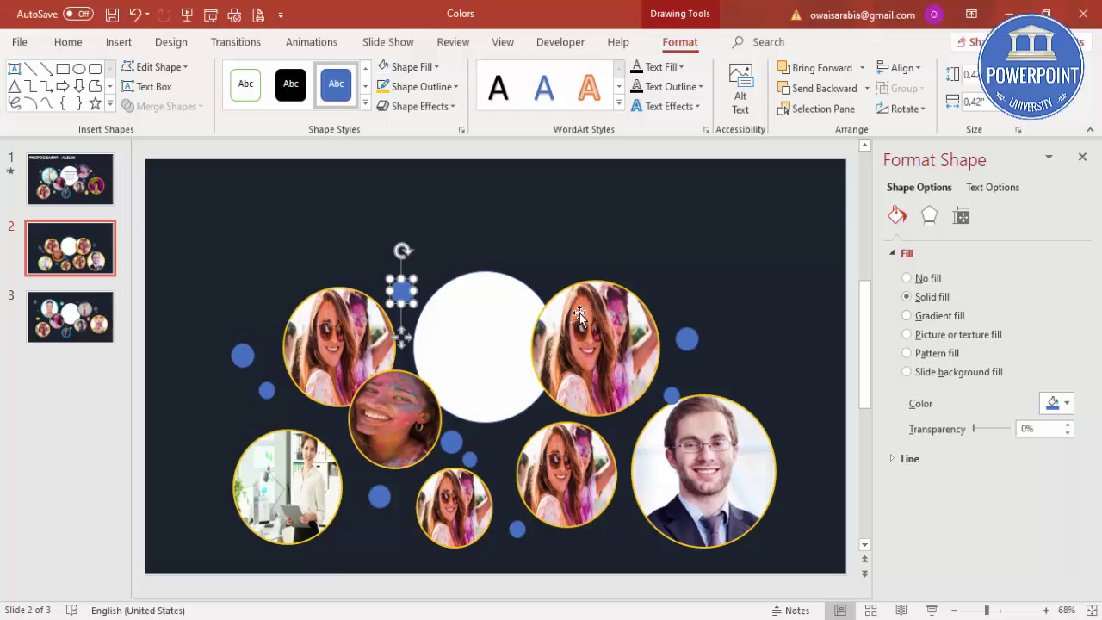
left_click(675, 254)
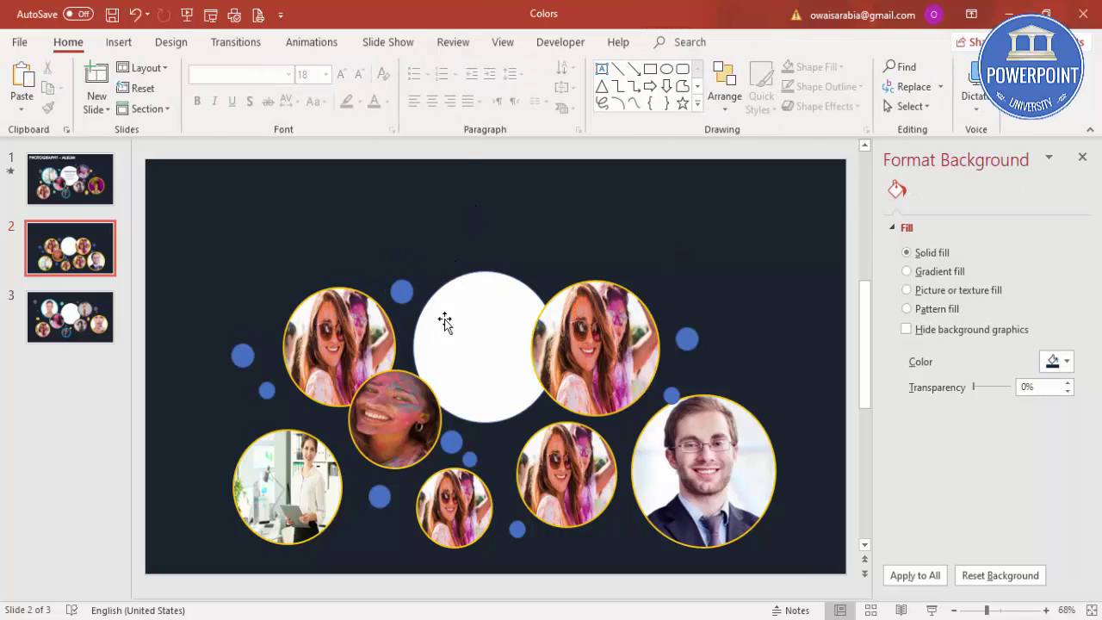
- Add a text box reading PHOTO ALBUM, place it over the upper part of the white circle, and centre its text
left_click(117, 42)
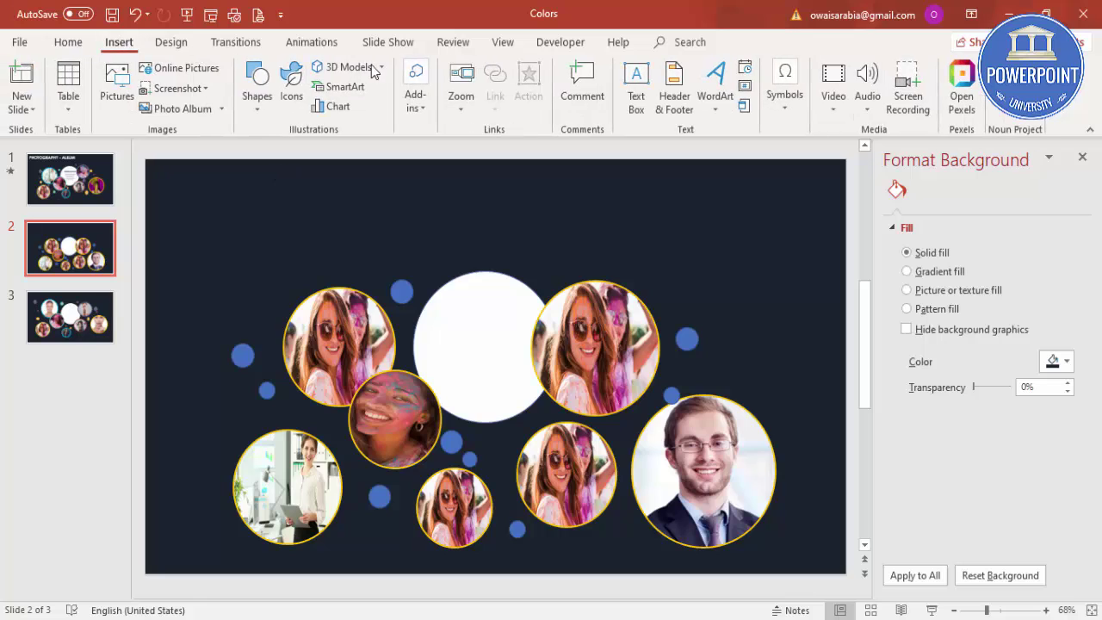
left_click(633, 74)
left_click_drag(422, 214, 565, 242)
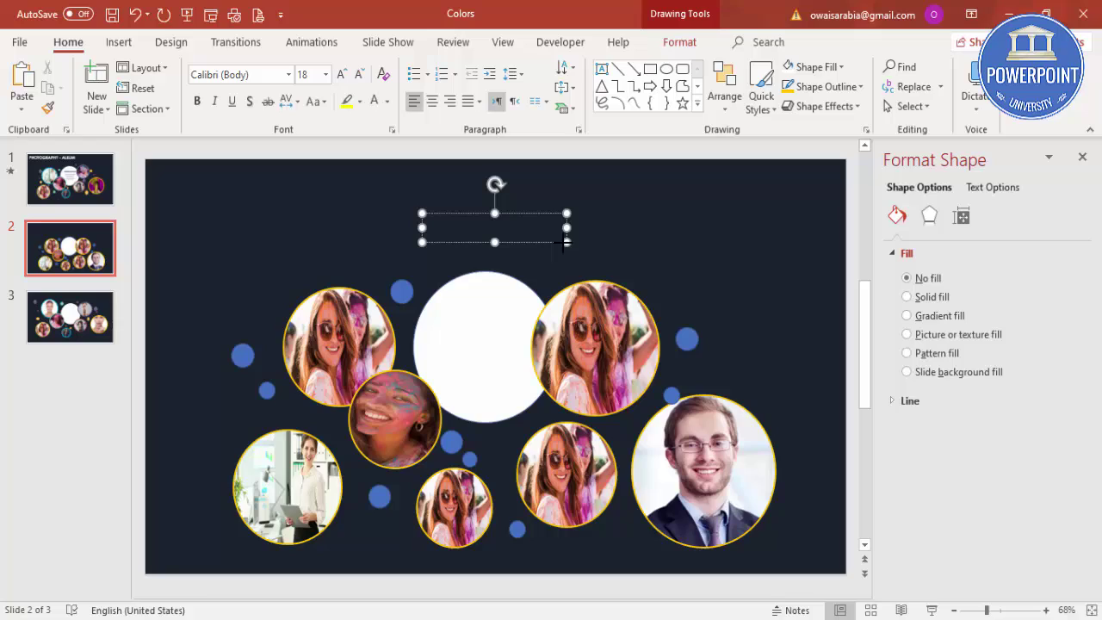
type("Ph")
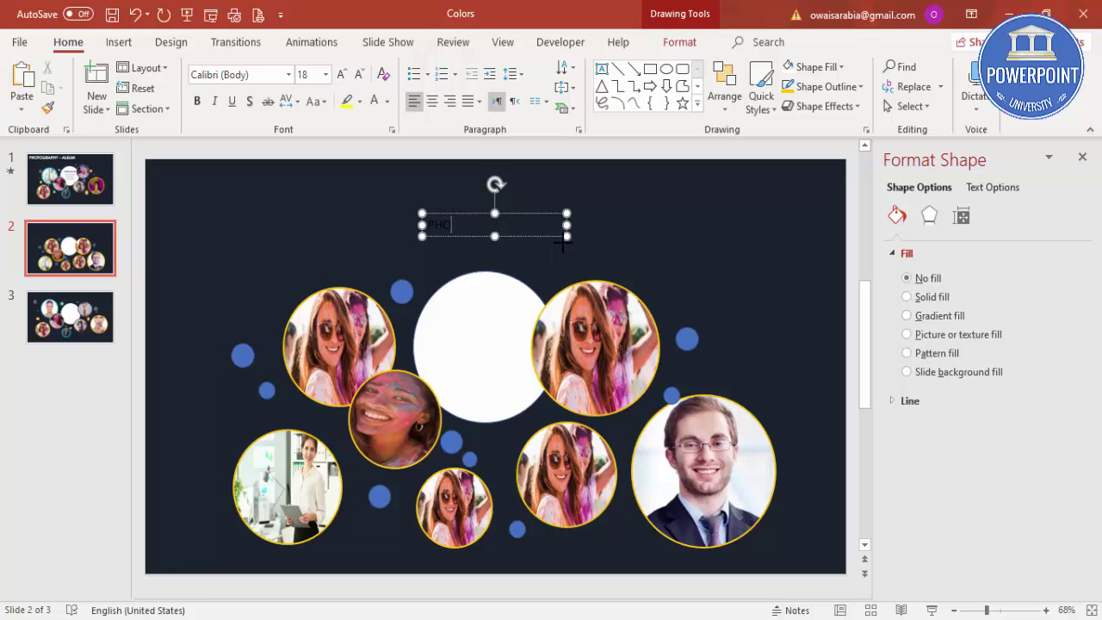
type("OTO ALNUM")
left_click_drag(521, 222, 515, 329)
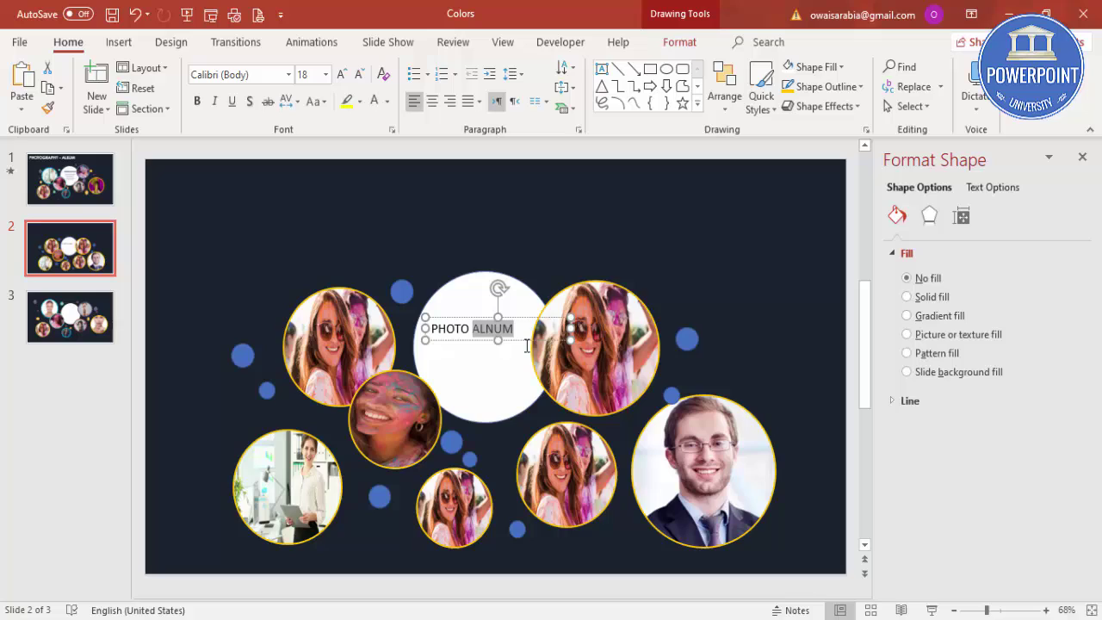
key("ctrl+z")
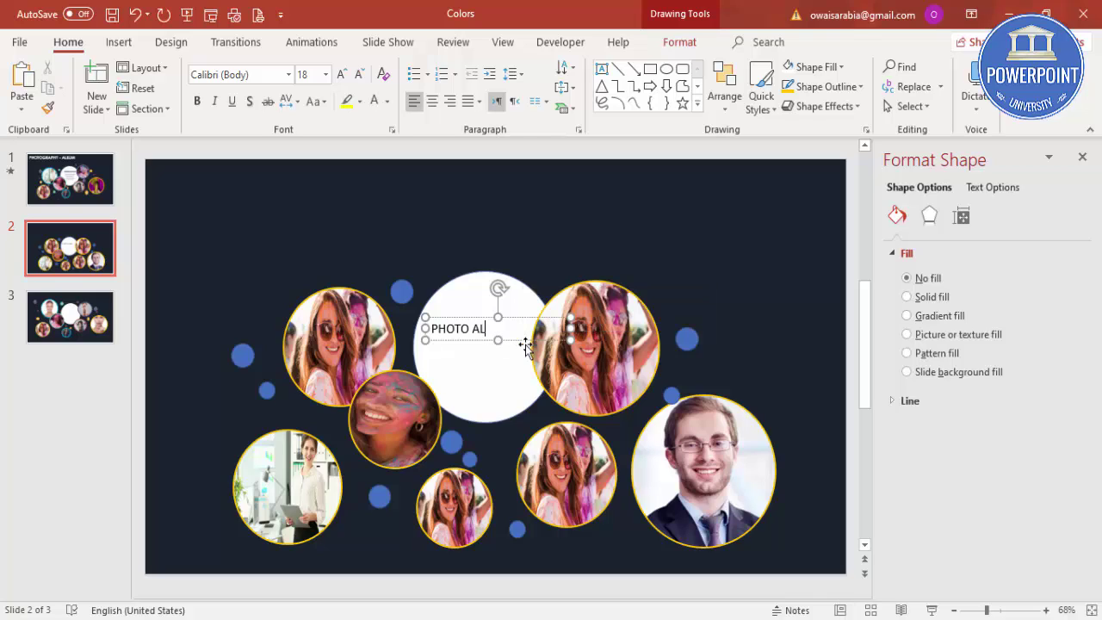
left_click(460, 316)
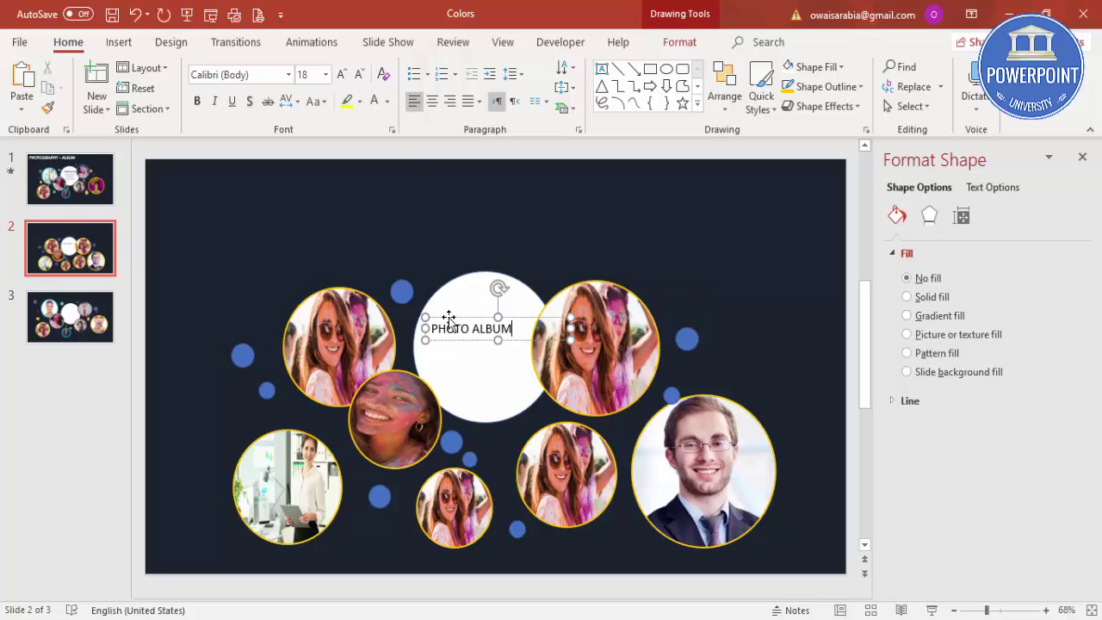
left_click(433, 101)
left_click(263, 75)
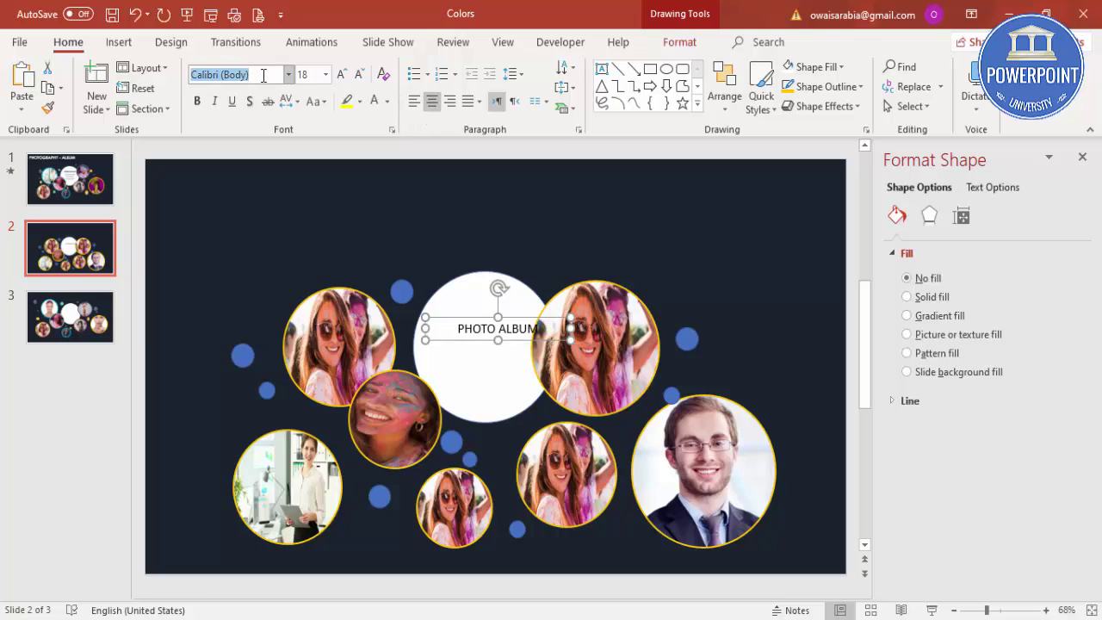
type("Me")
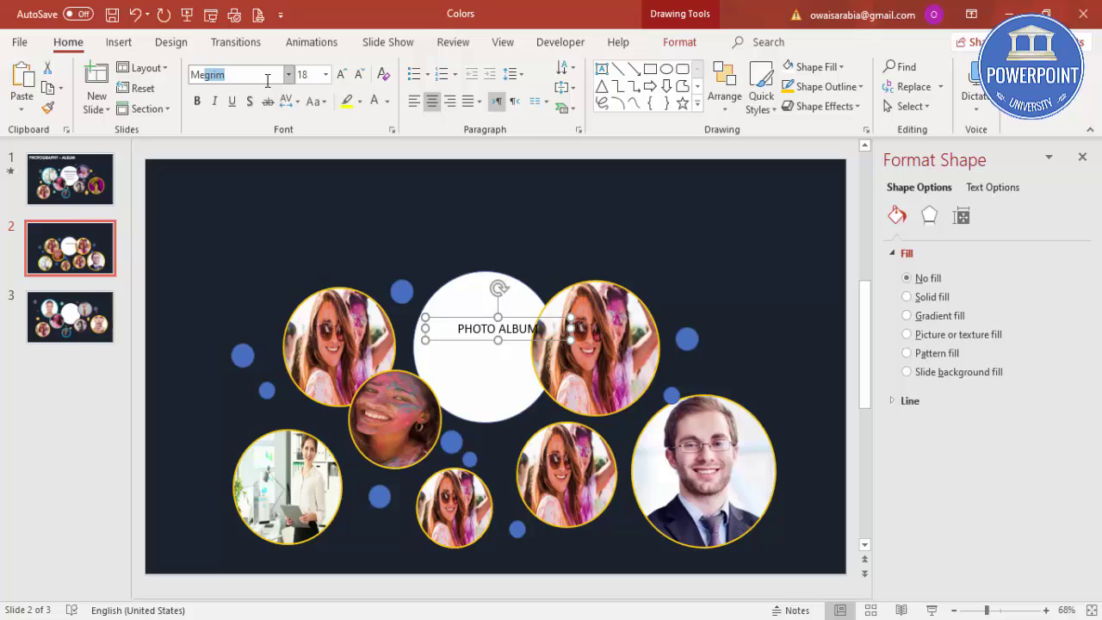
type("lia")
key("Return")
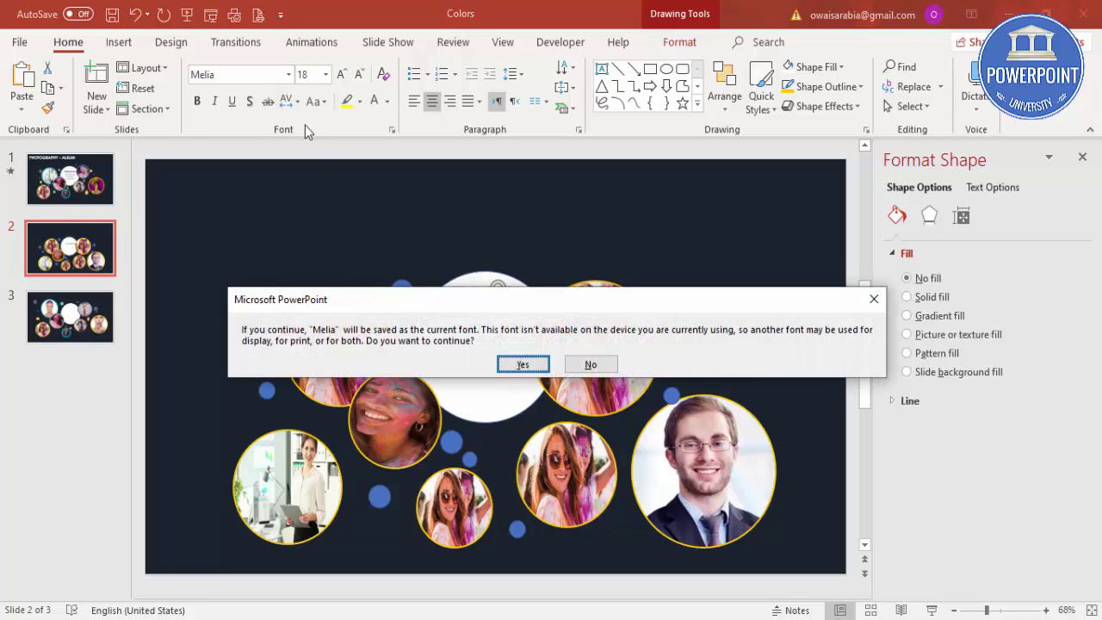
left_click(591, 365)
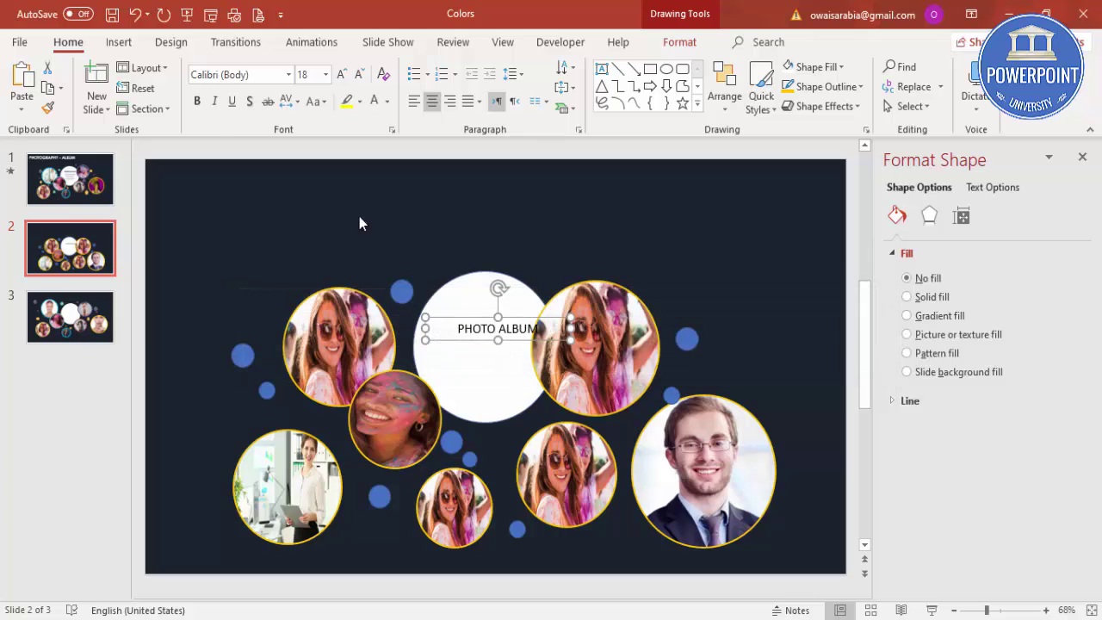
- Format the PHOTO ALBUM title in bold Century Gothic and shift it slightly so it sits centred inside the white circle
left_click(259, 75)
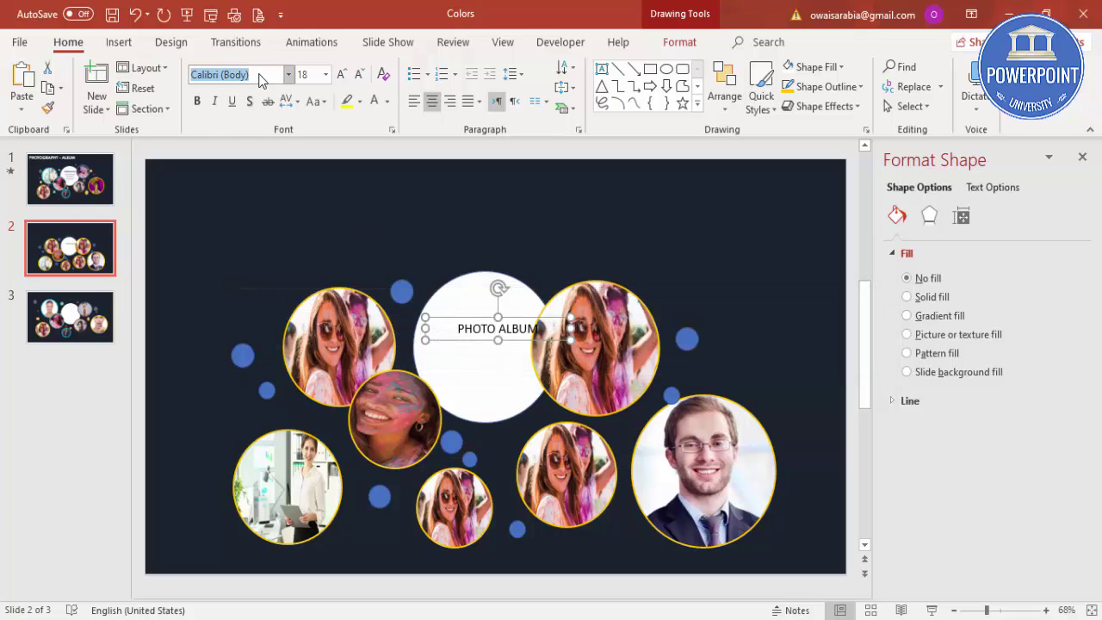
type("Cent")
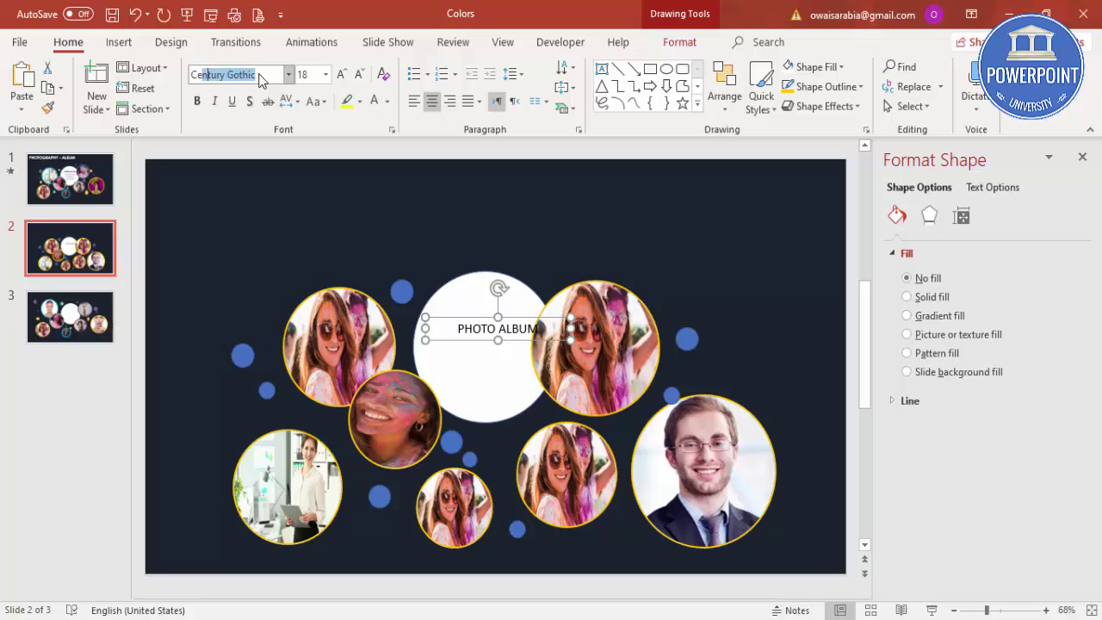
type("ury")
key("Return")
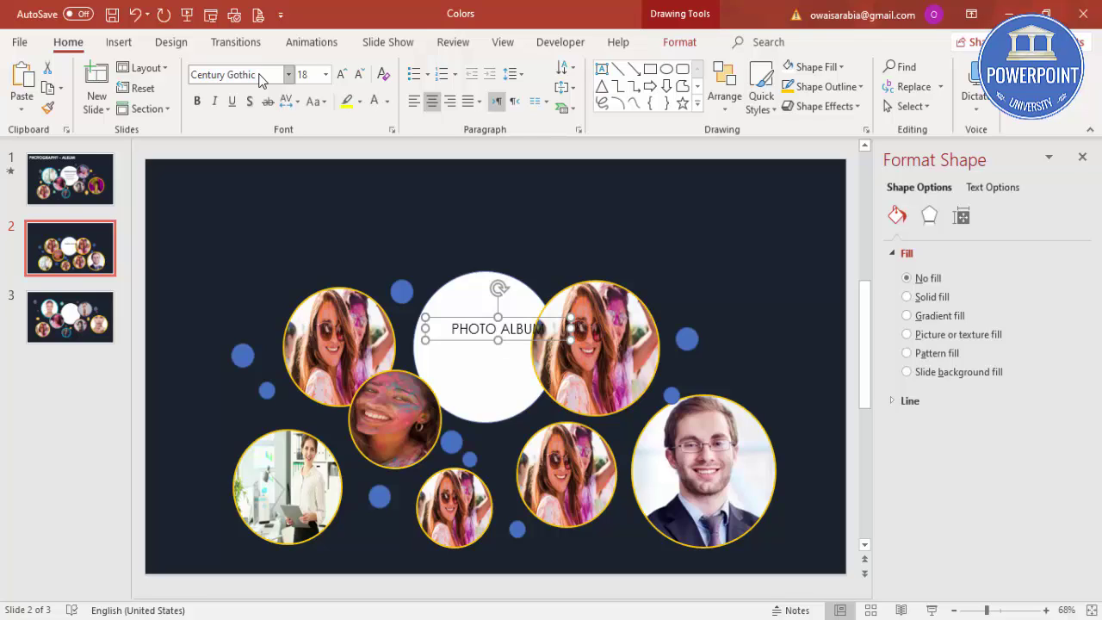
left_click(197, 101)
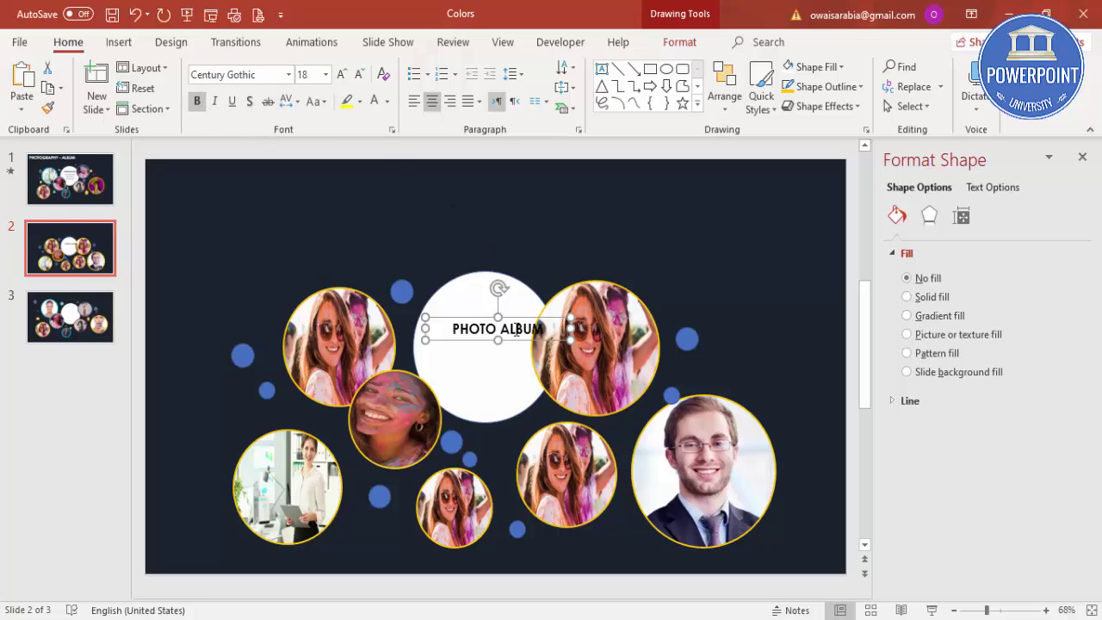
left_click_drag(528, 318, 515, 307)
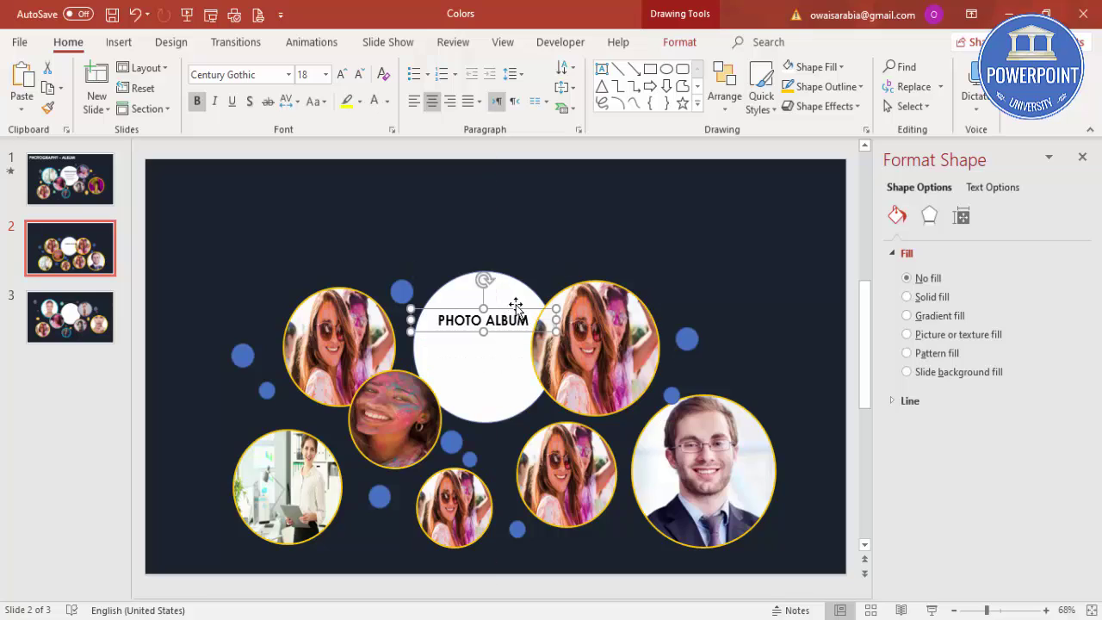
left_click(484, 359)
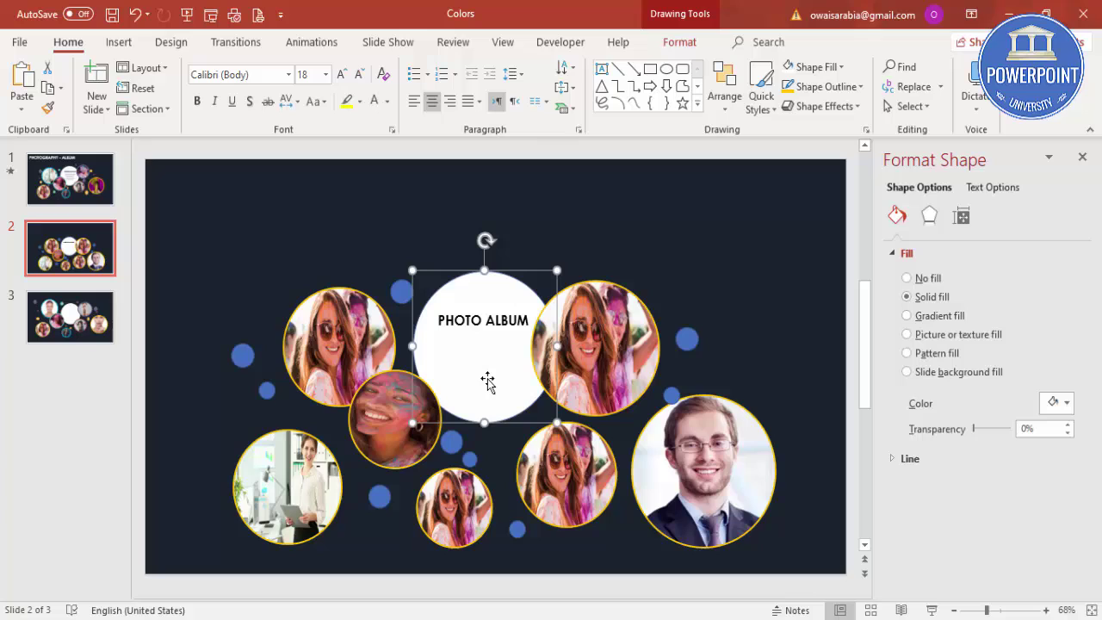
left_click(610, 248)
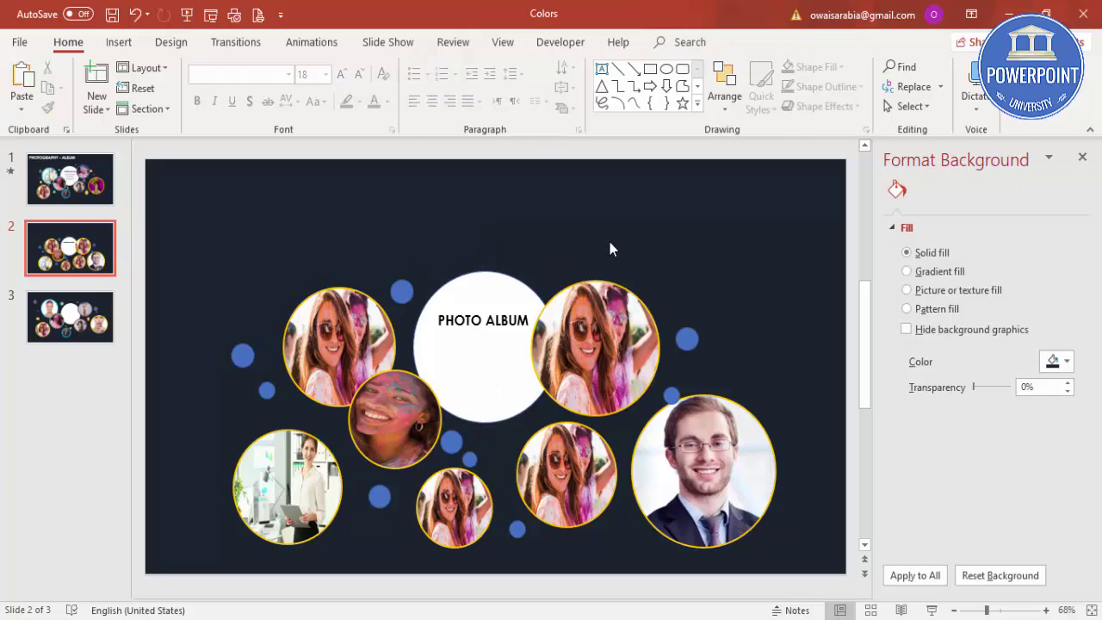
- Change the outline of the powdered-face picture circle to standard green
left_click(428, 415)
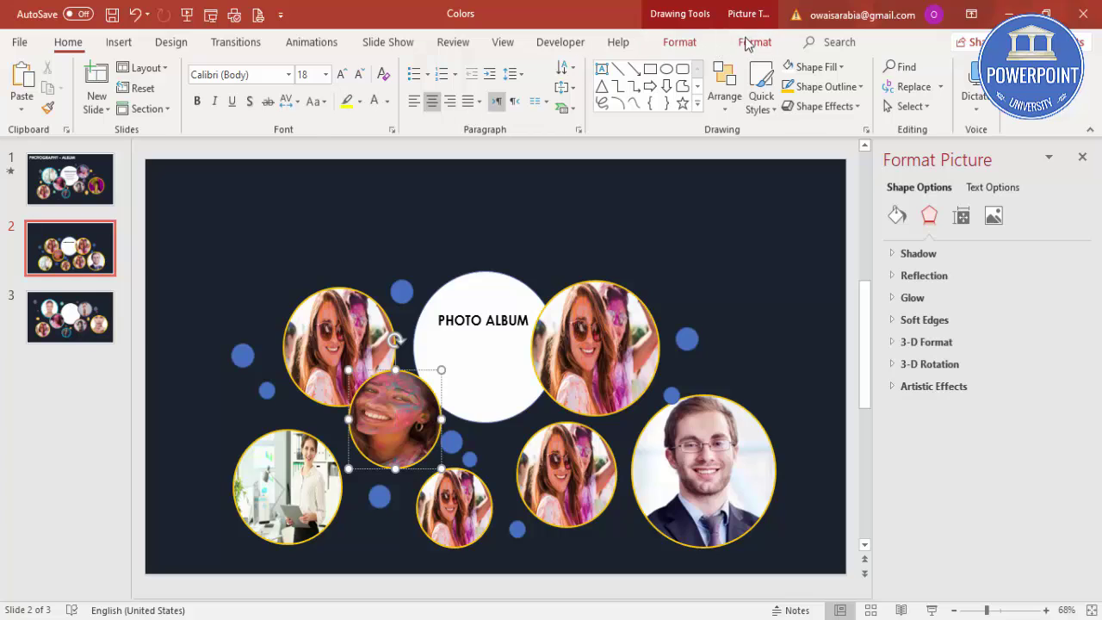
left_click(752, 41)
left_click(682, 42)
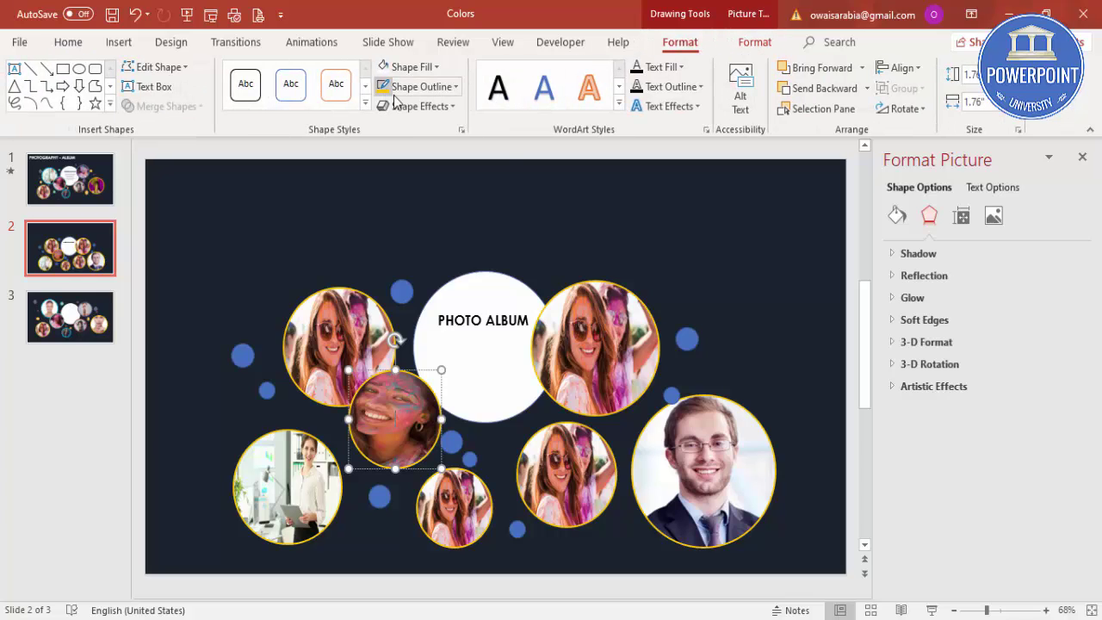
left_click(454, 87)
left_click(449, 223)
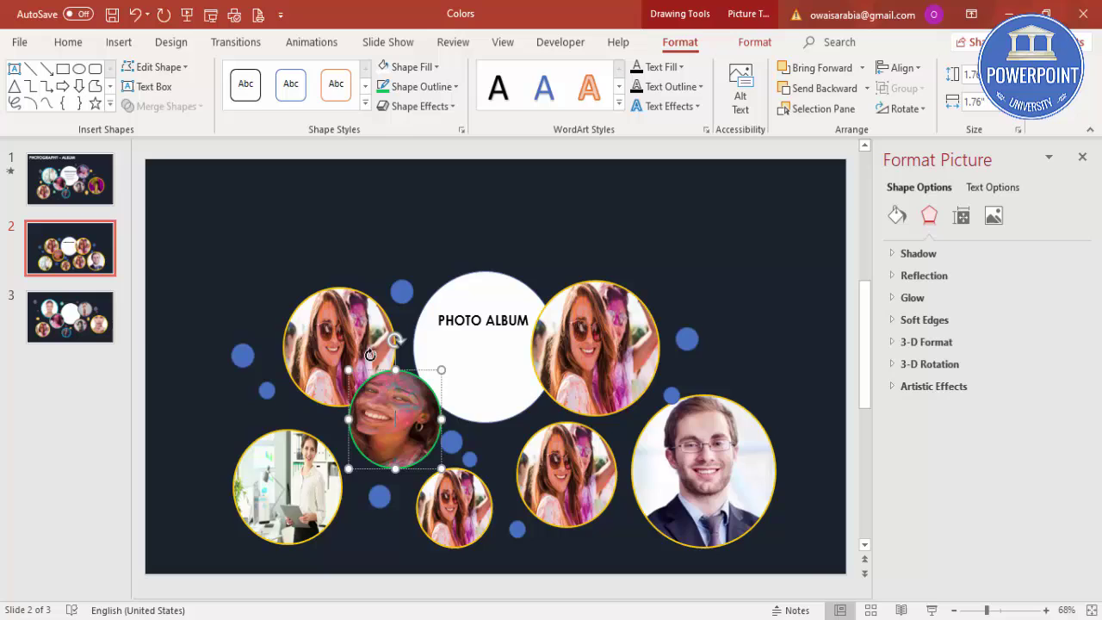
- Give the lower-left picture circle a purple outline and the smallest picture circle a yellow outline
left_click(288, 497)
left_click(422, 87)
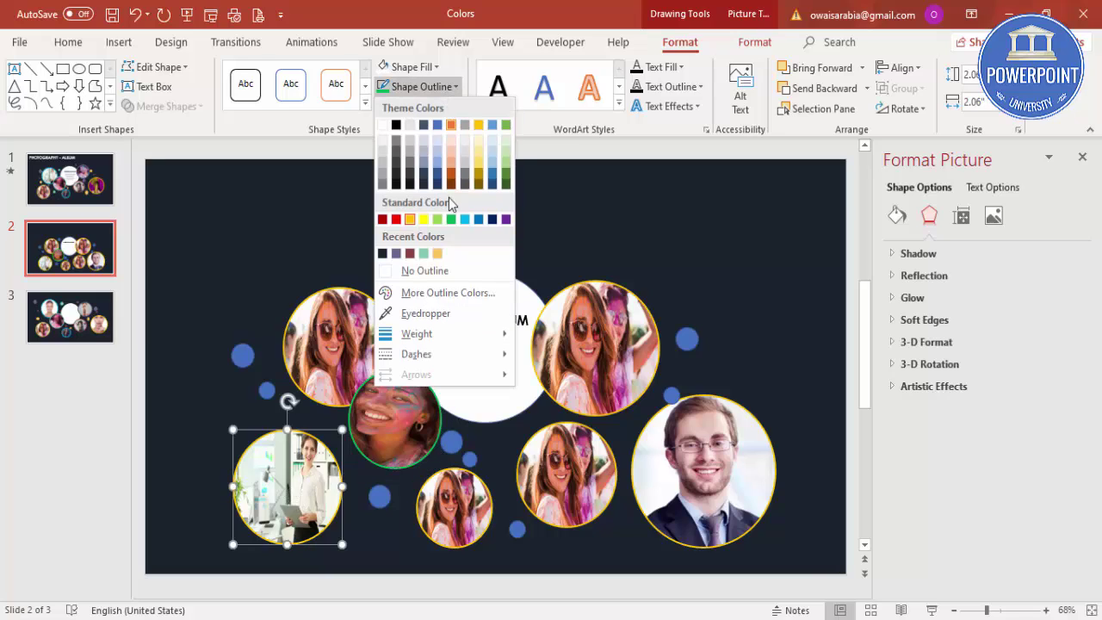
left_click(506, 218)
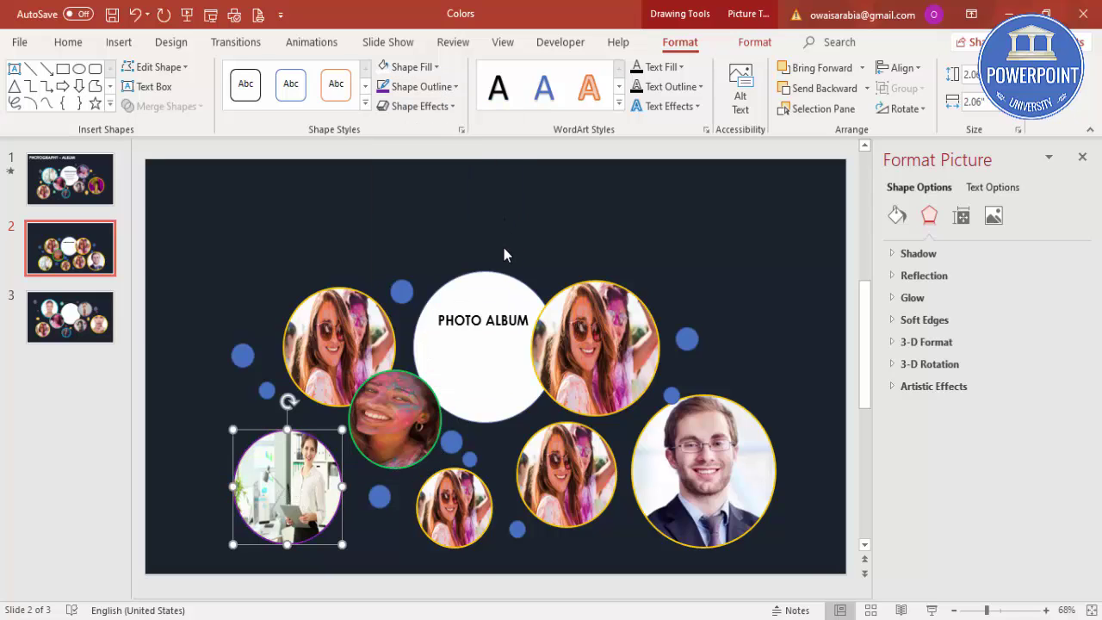
left_click(465, 526)
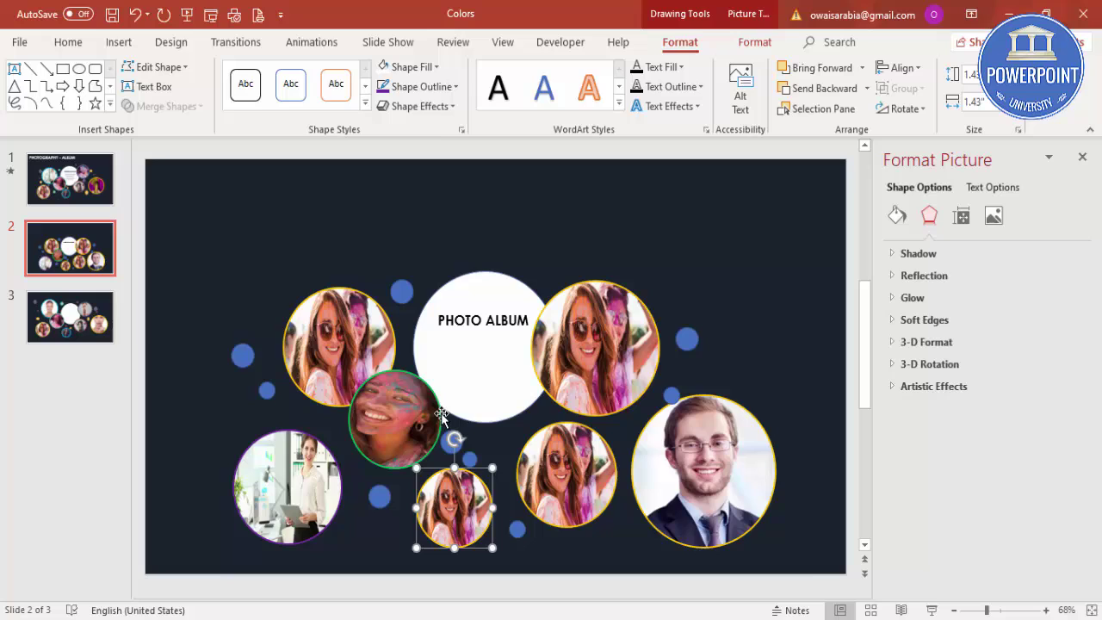
left_click(449, 87)
left_click(438, 218)
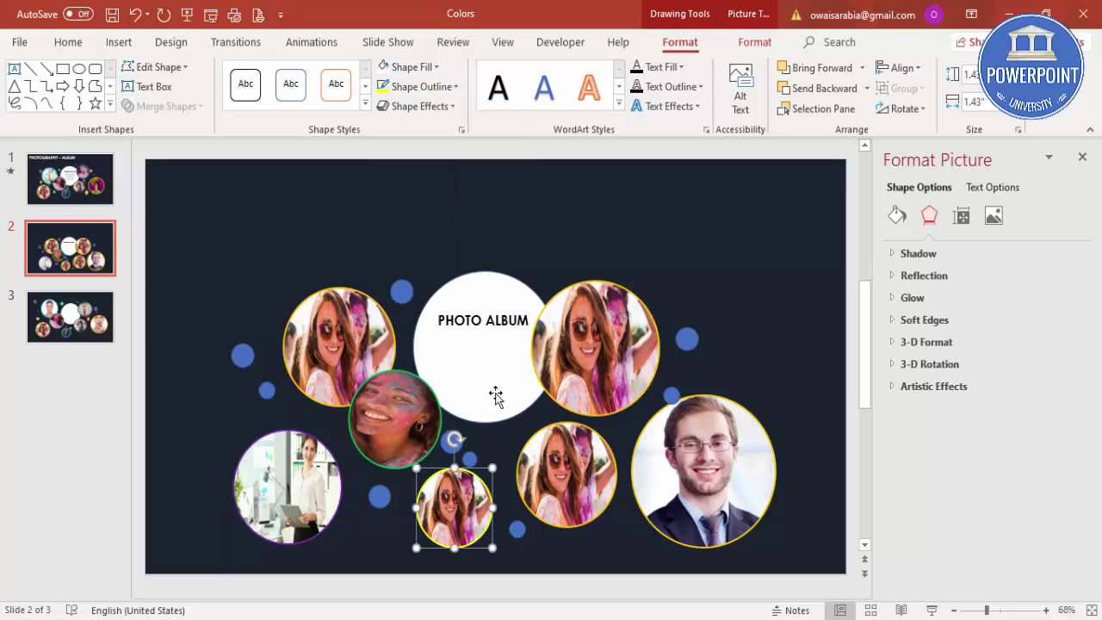
- Outline the 1.89" picture circle in dark blue and the 2.44" picture circle in the recently used muted purple
left_click(572, 476)
left_click(421, 87)
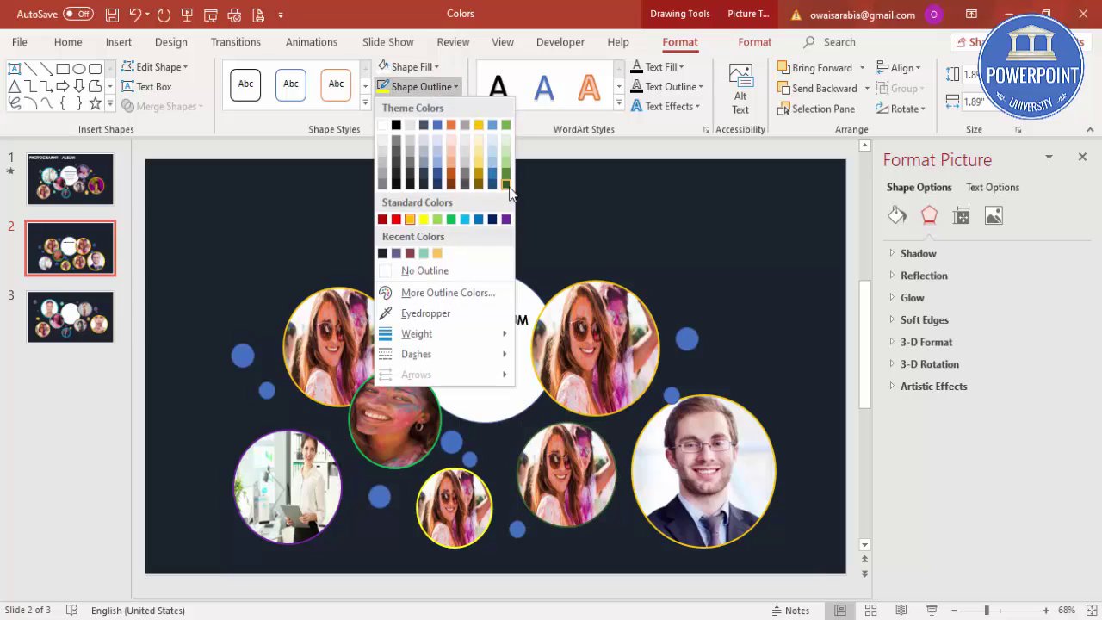
left_click(506, 218)
key("Tab")
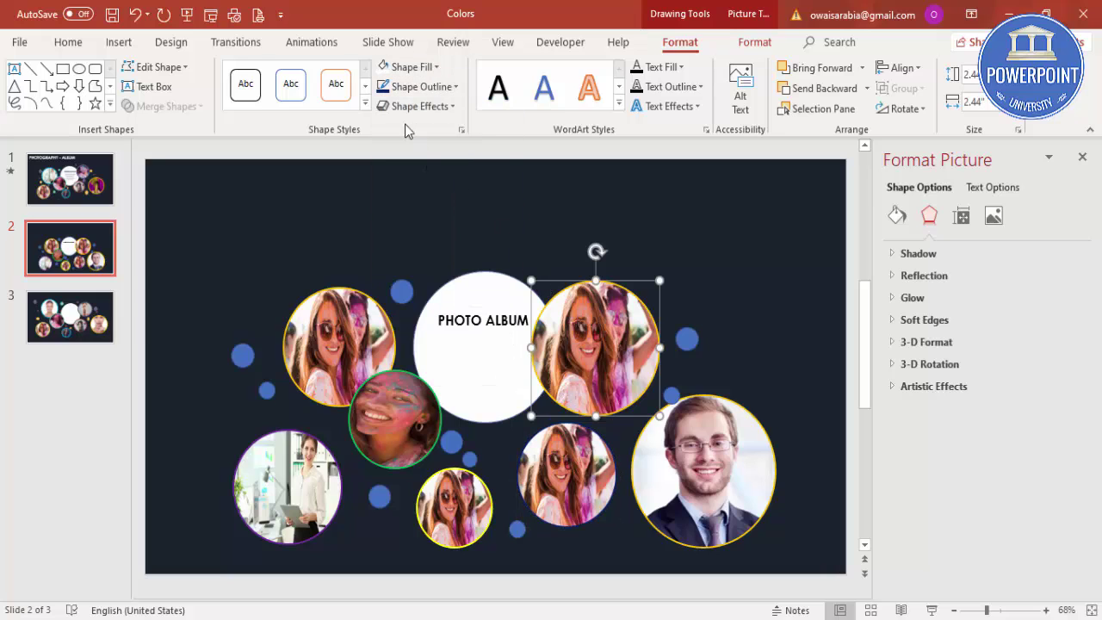
left_click(417, 87)
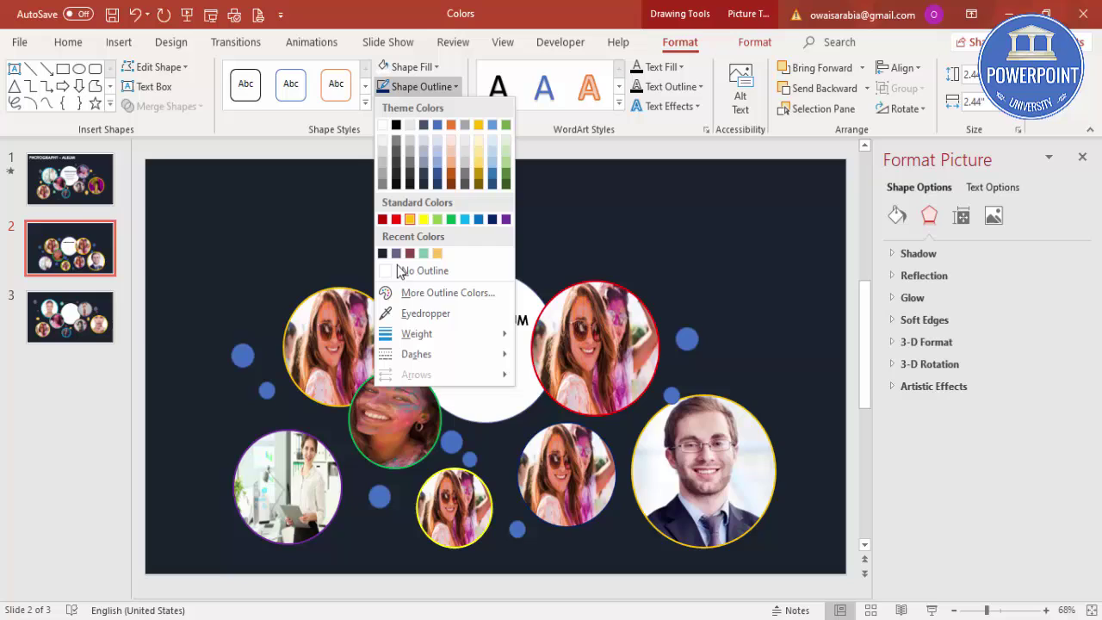
left_click(401, 270)
- Change the outline of the largest picture circle to standard light green
left_click(751, 467)
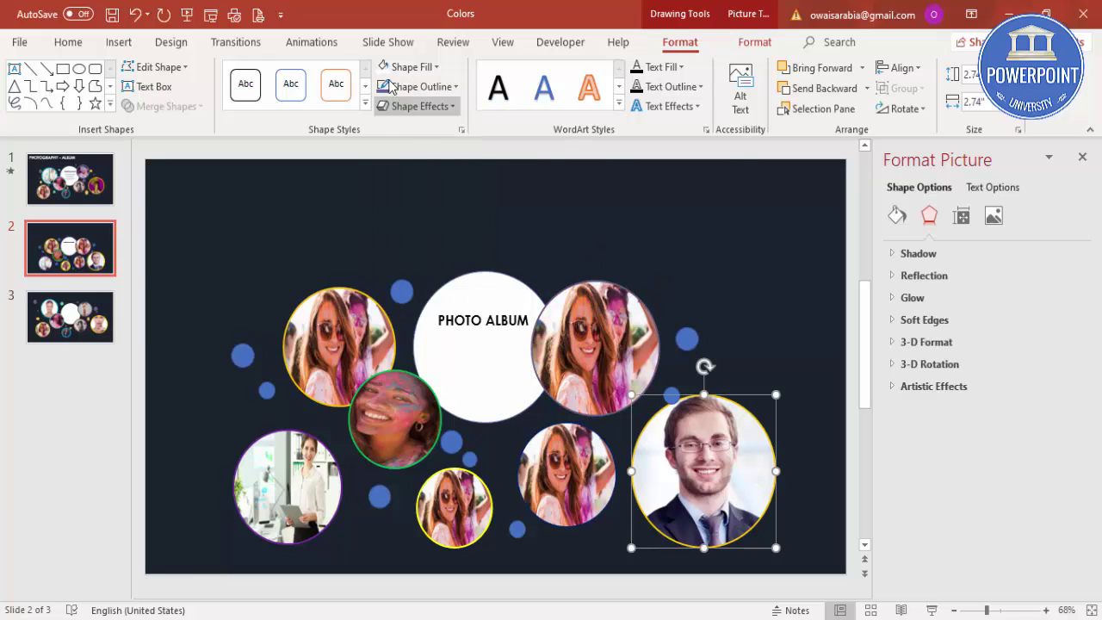
left_click(416, 87)
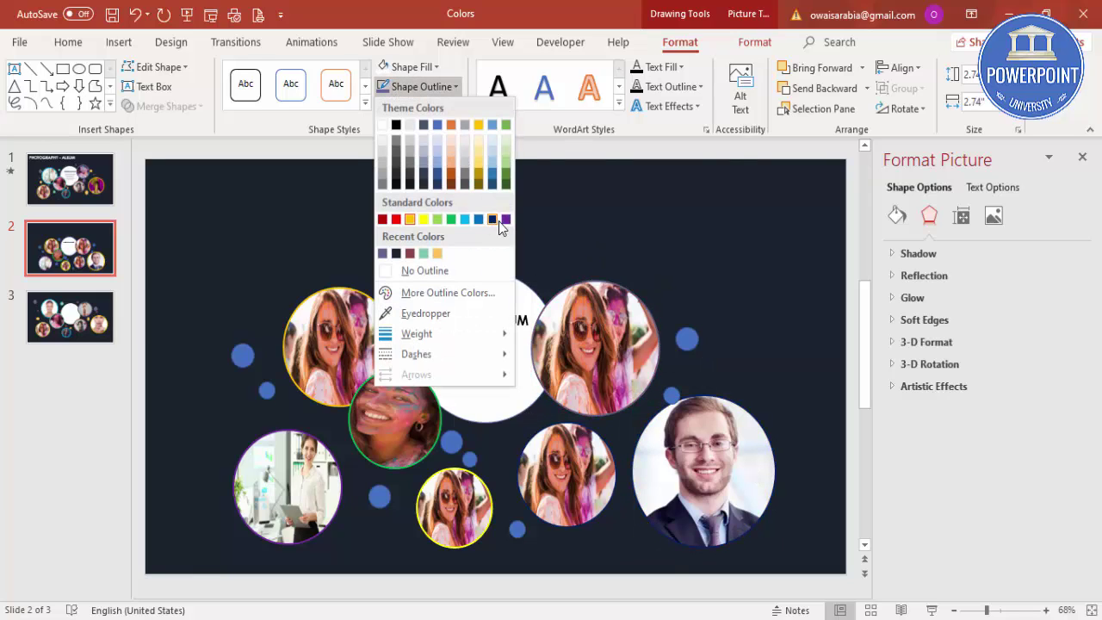
left_click(437, 219)
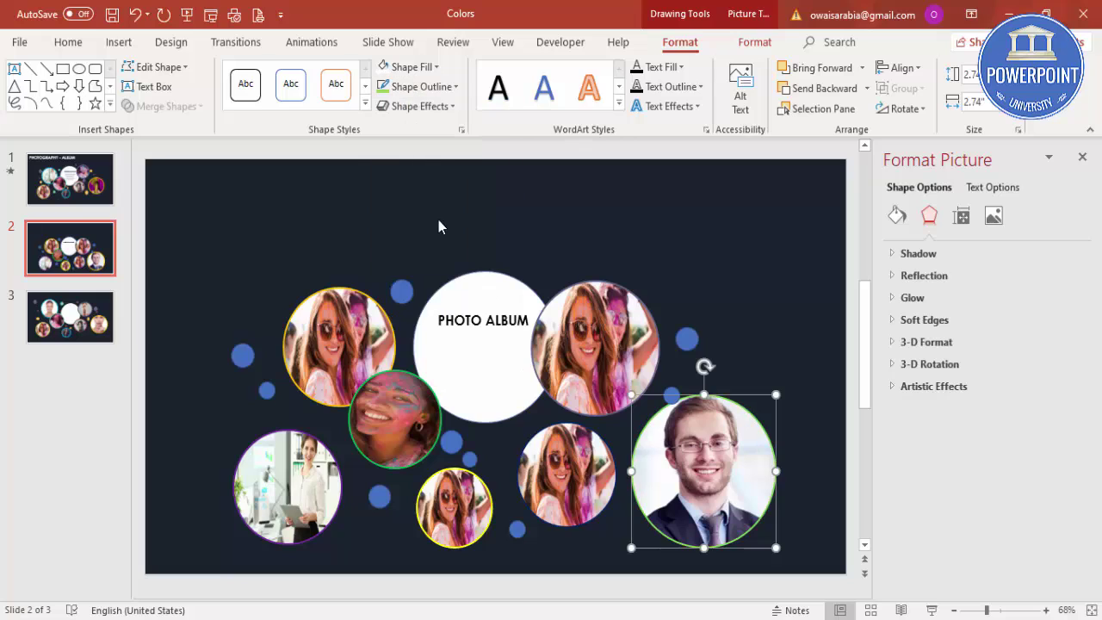
- Fill the leftmost 0.42" dot with the recently used muted purple and the 0.31" dot below it with the recent mint green
left_click(238, 357)
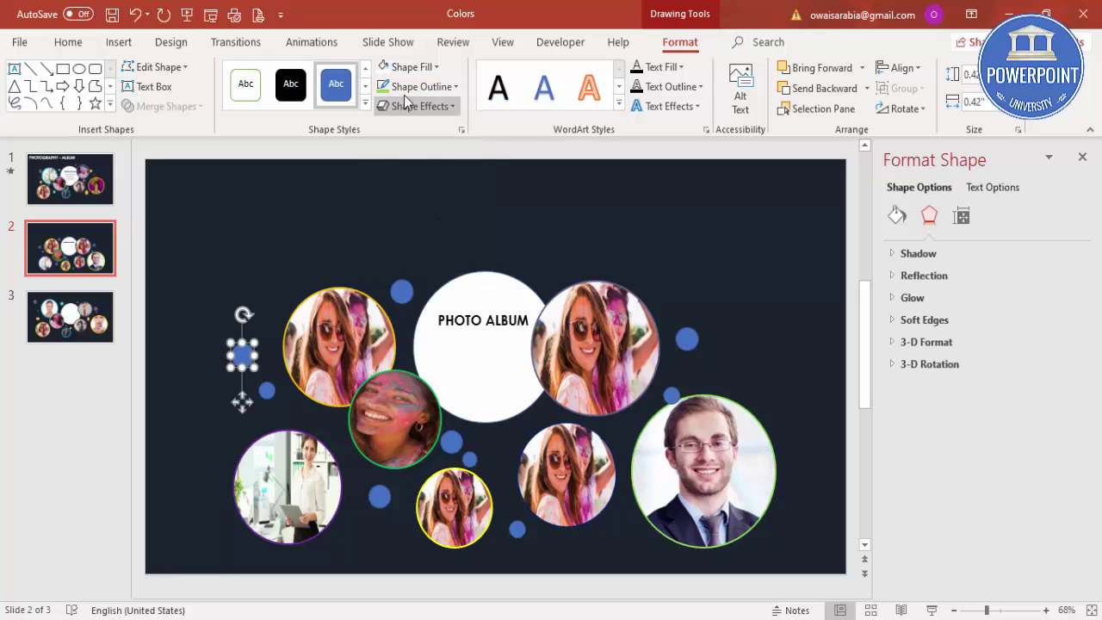
left_click(414, 68)
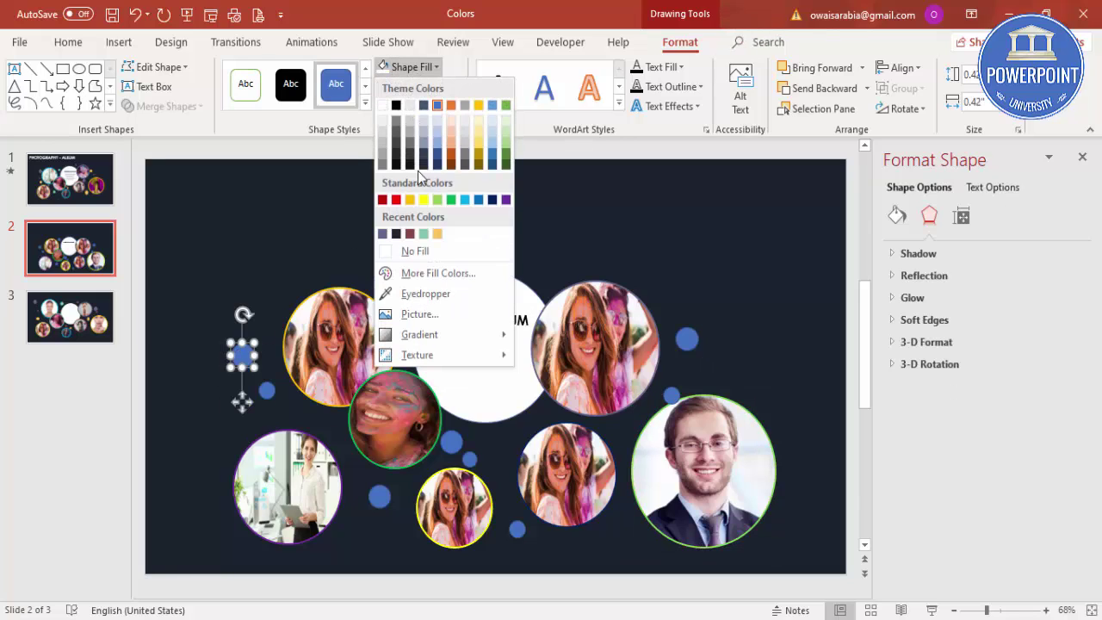
left_click(382, 233)
left_click(269, 390)
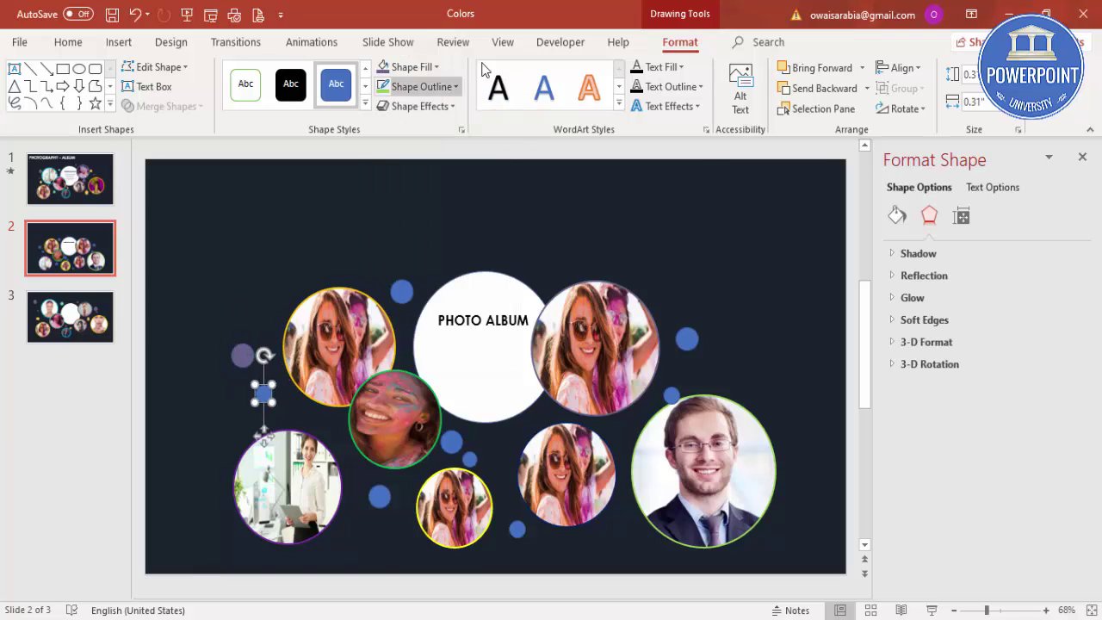
left_click(420, 87)
left_click(414, 71)
left_click(414, 70)
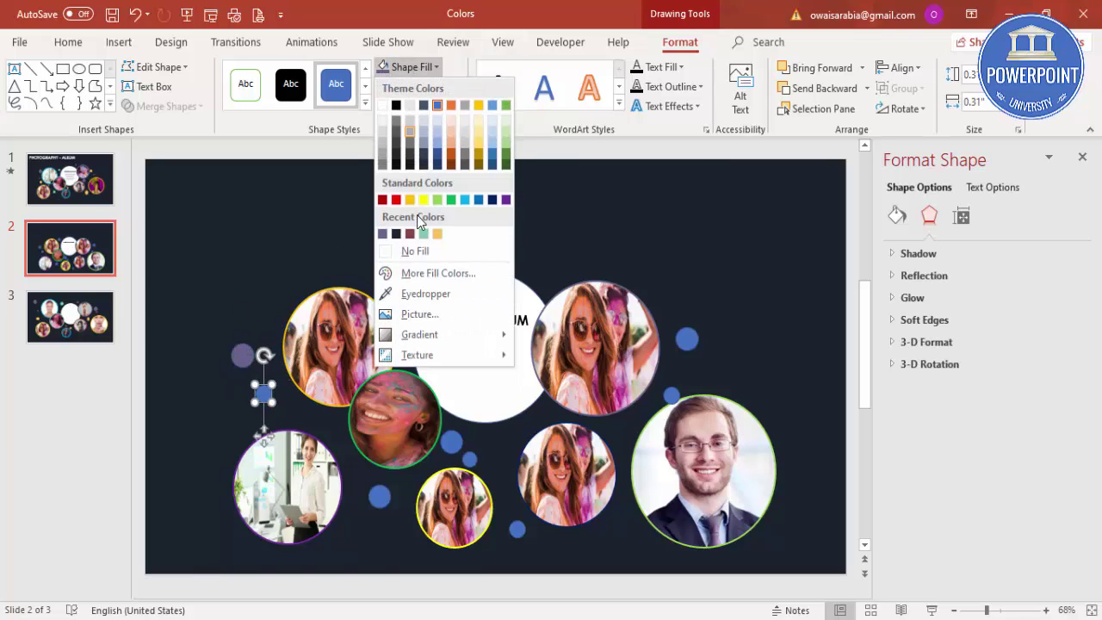
left_click(422, 231)
left_click(361, 505)
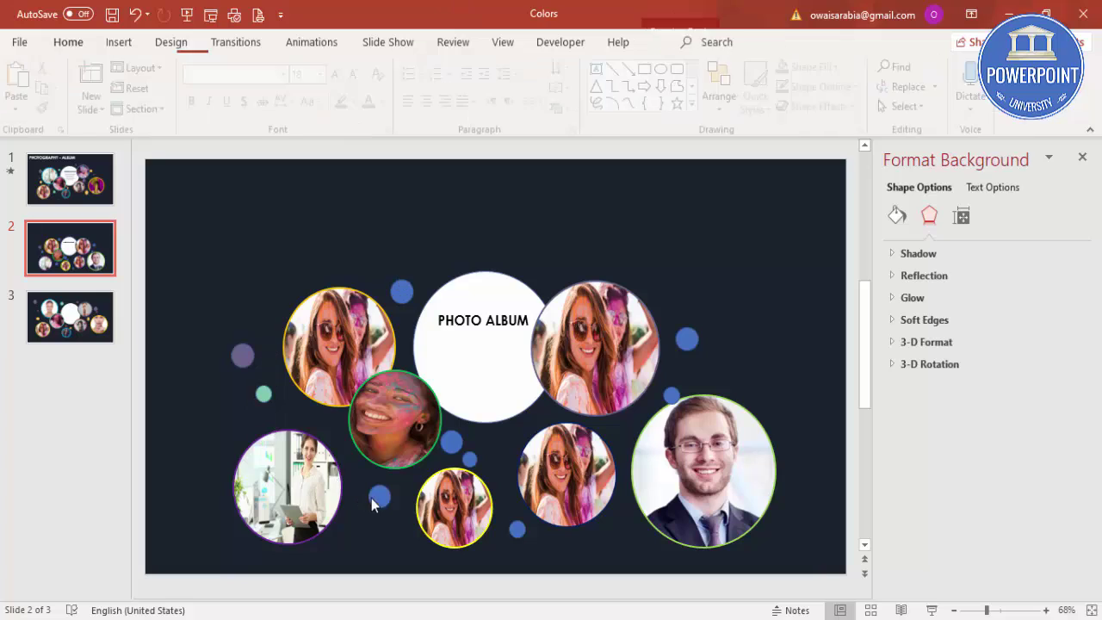
- Fill the dot left of the yellow-outlined picture circle and the dot above-left of the title circle with the recent light orange
left_click(379, 496)
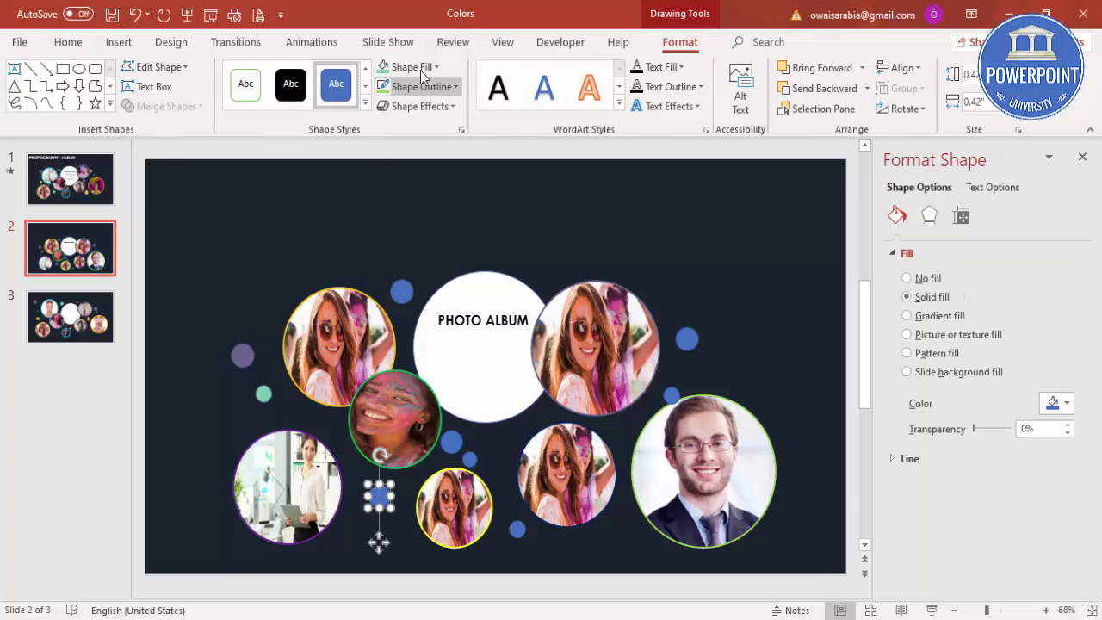
left_click(414, 68)
left_click(437, 230)
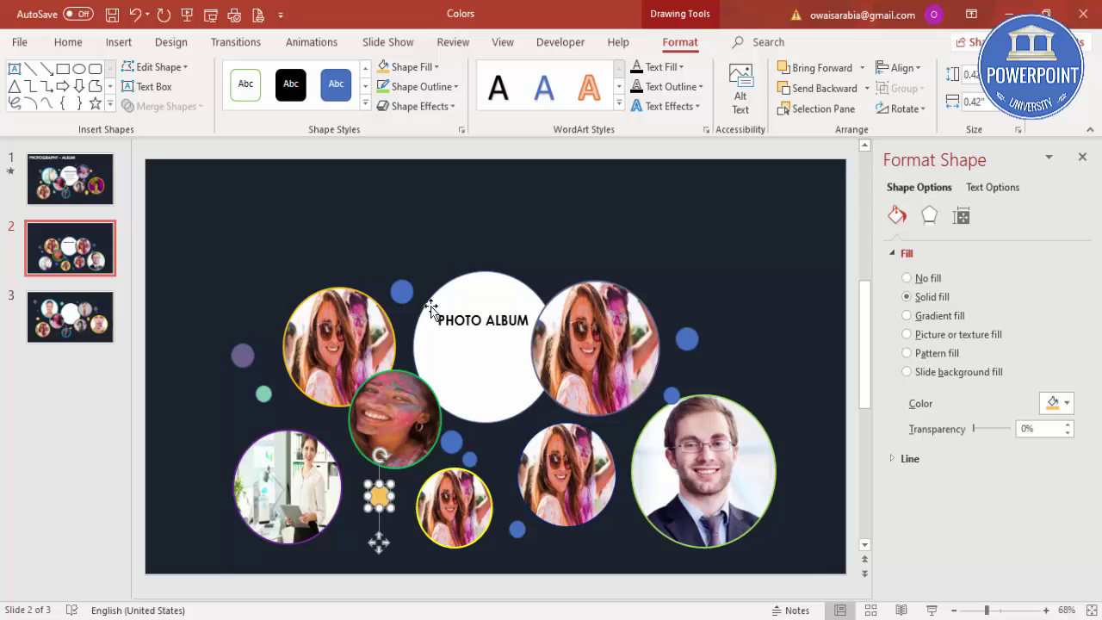
left_click(402, 293)
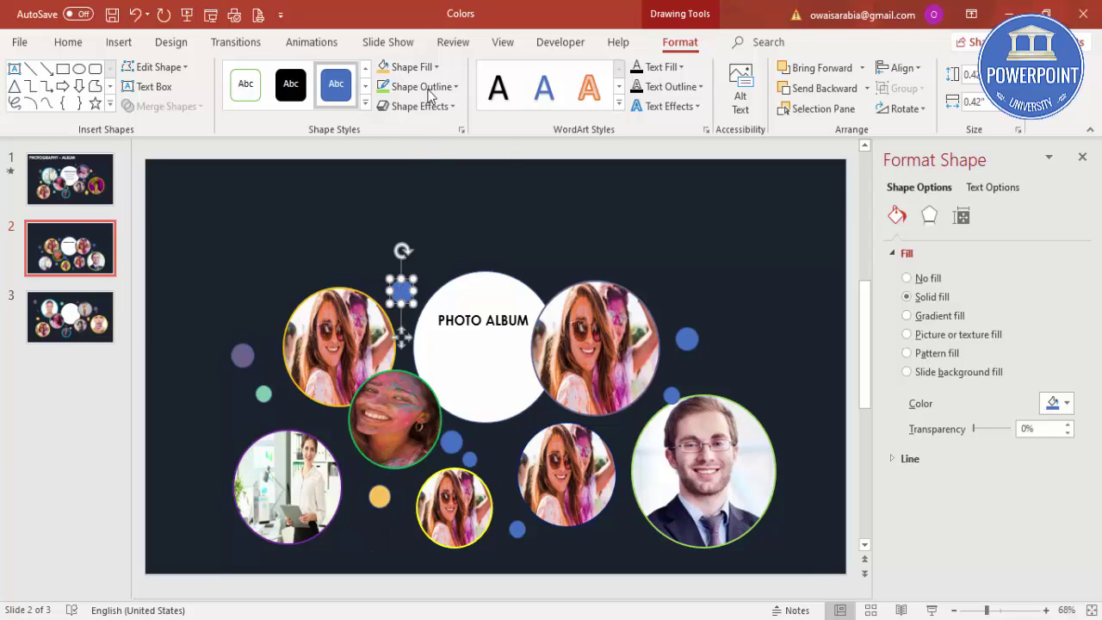
left_click(411, 67)
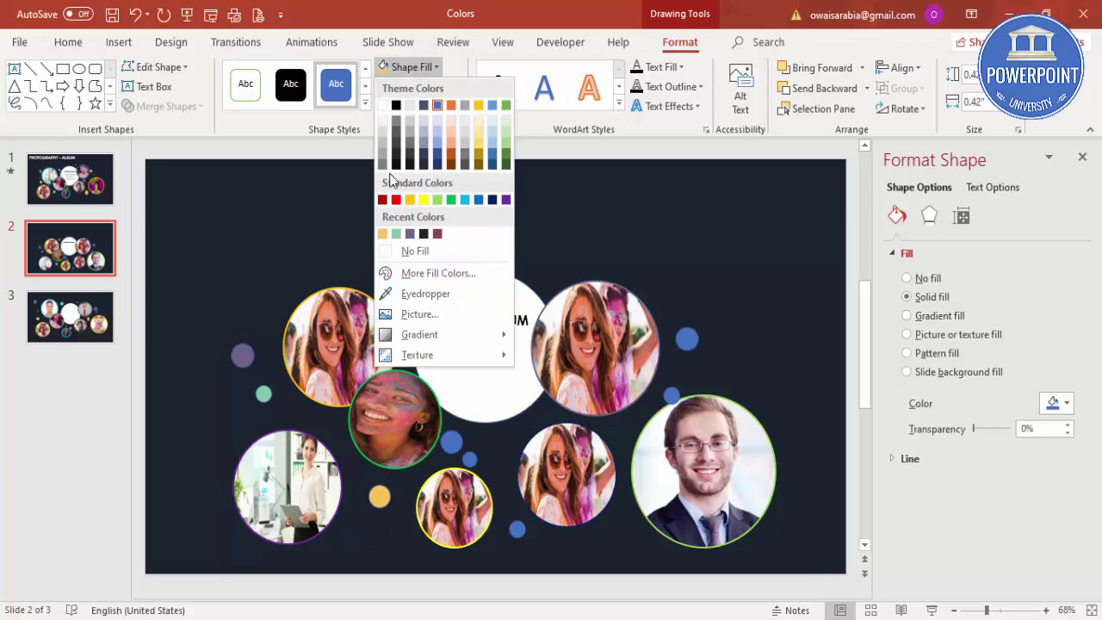
left_click(383, 234)
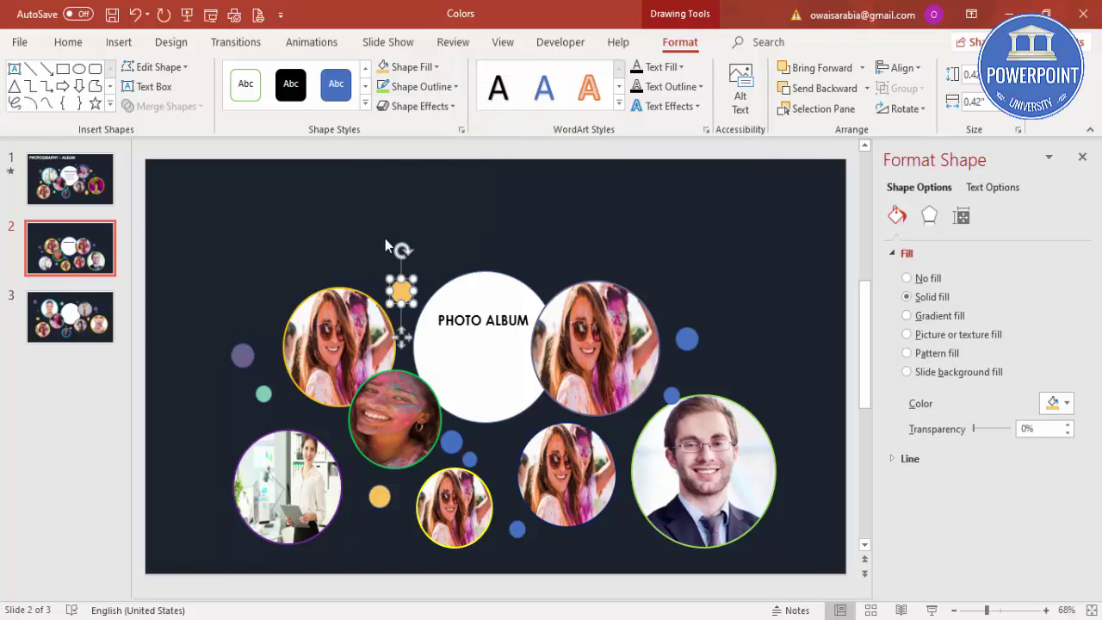
- Fill the larger dot beside the green-outlined picture circle with standard light blue, and close the formatting pane
left_click(453, 444)
left_click(429, 67)
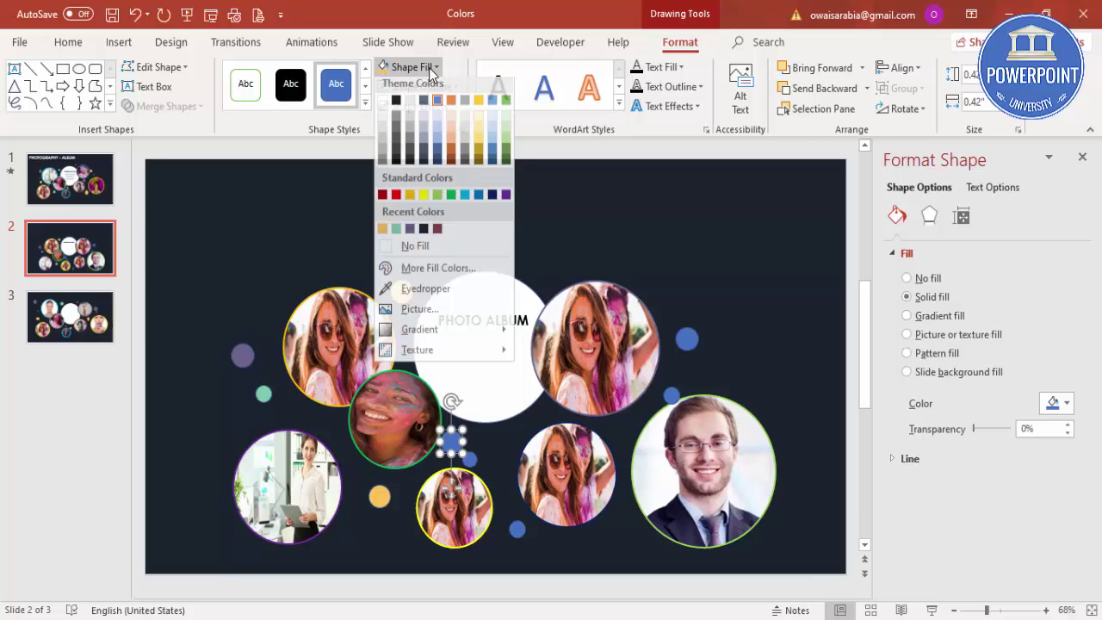
left_click(464, 199)
left_click(626, 221)
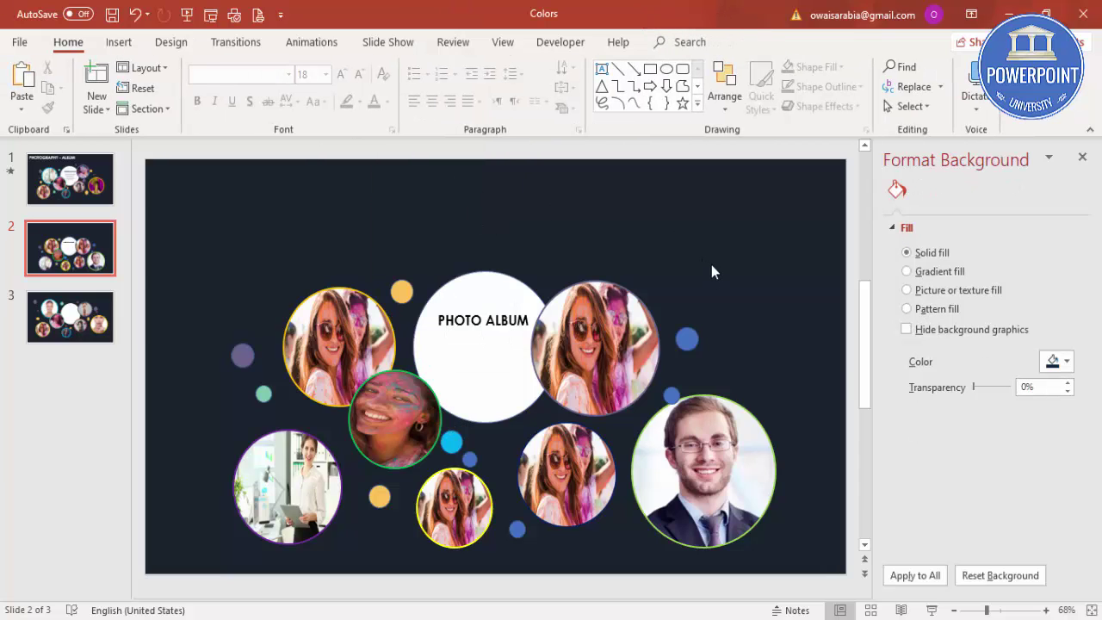
left_click(1081, 158)
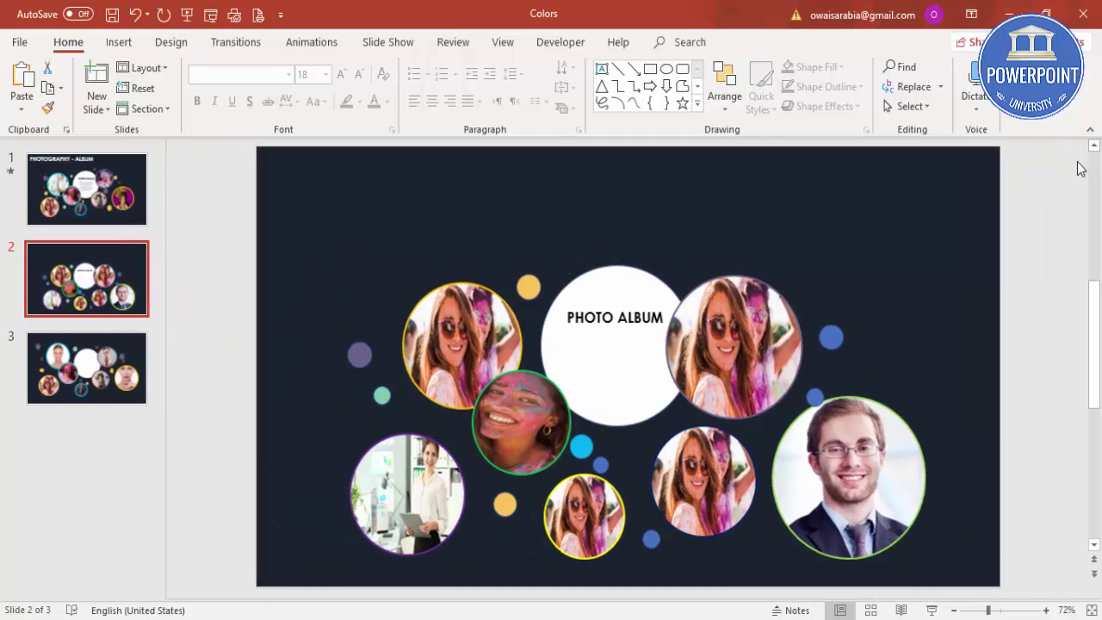
- Show the Animation Pane and add a Grow & Turn entrance to the picture circle overlapping the title circle
left_click(311, 42)
left_click(767, 69)
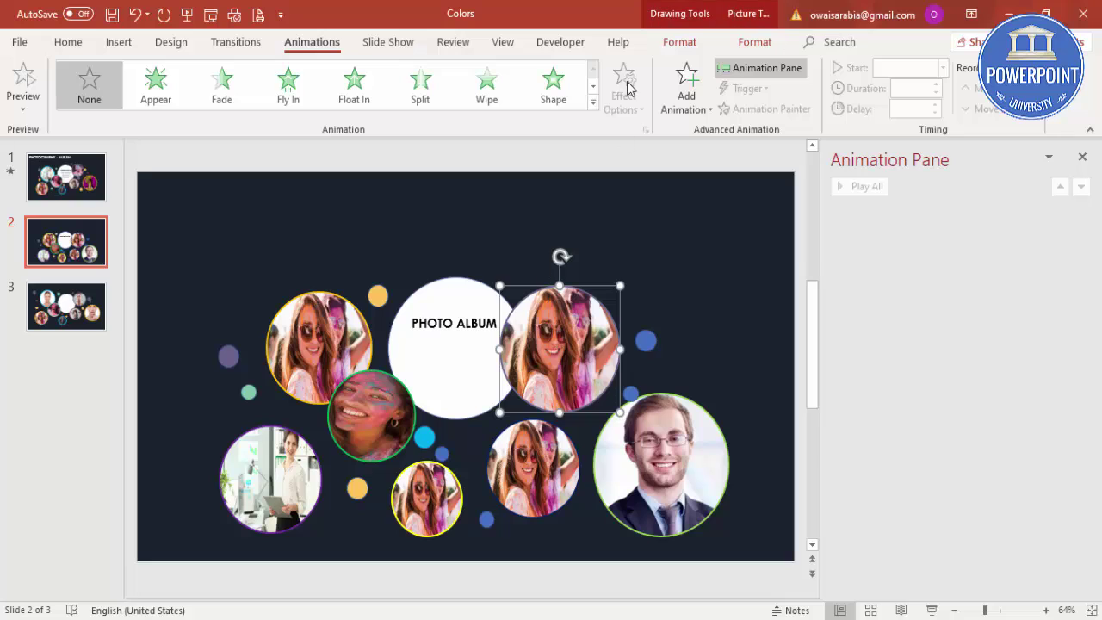
left_click(682, 99)
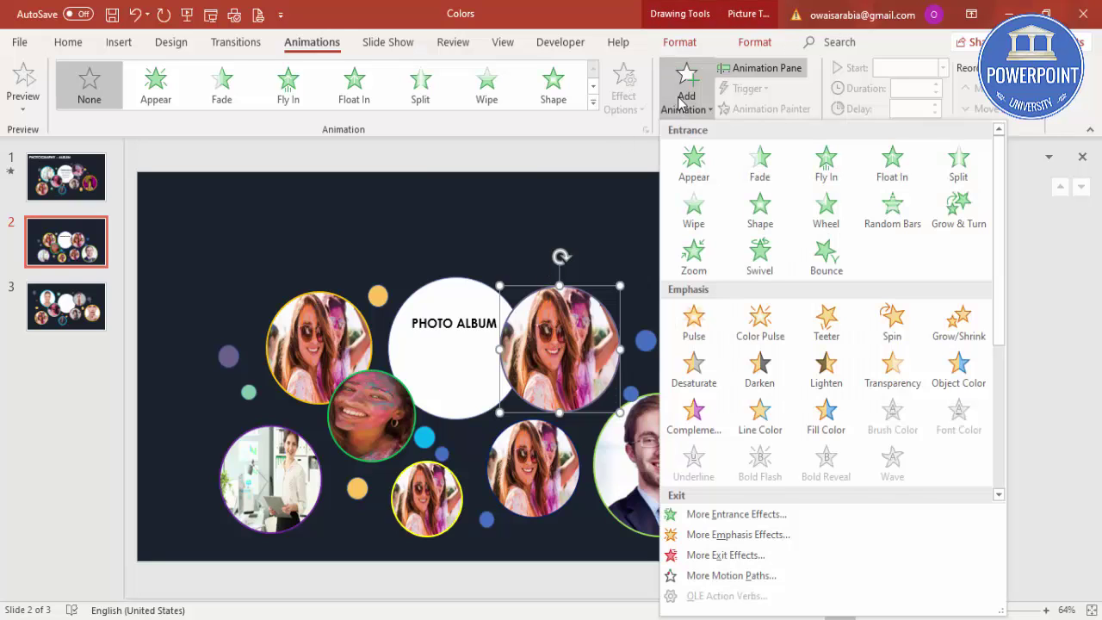
left_click(958, 211)
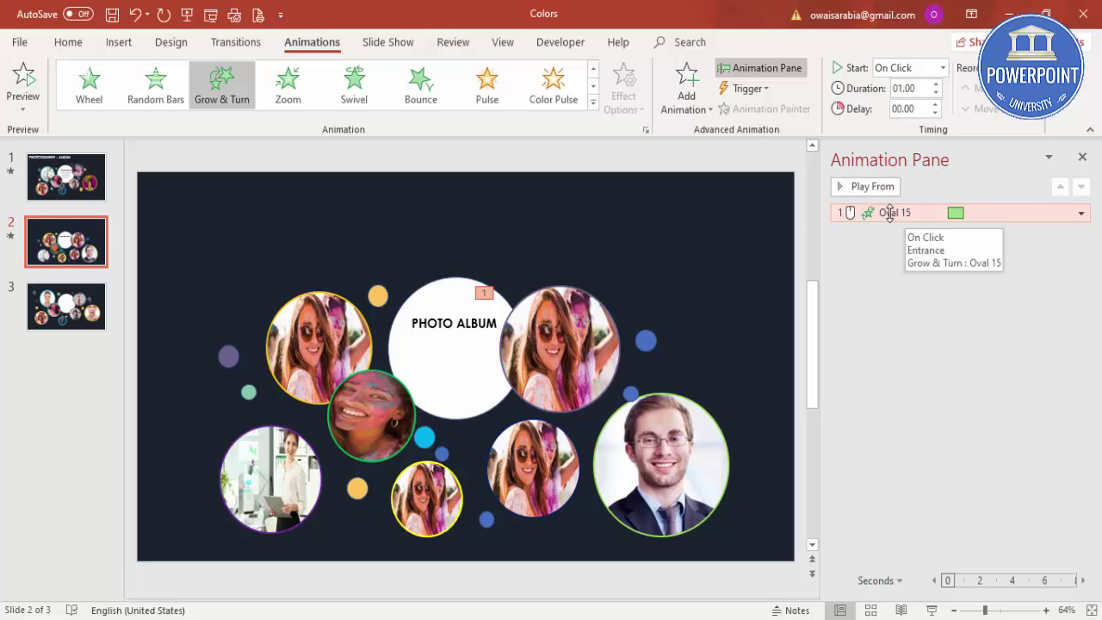
- Add a Zoom entrance to the same picture circle and set it to start With Previous
left_click(575, 314)
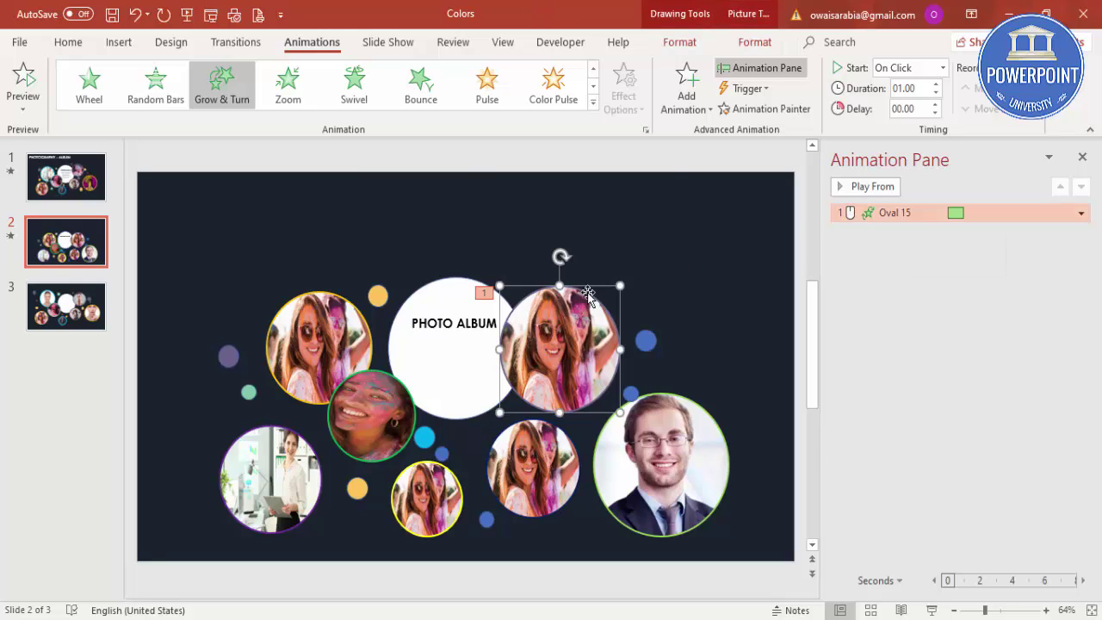
left_click(688, 111)
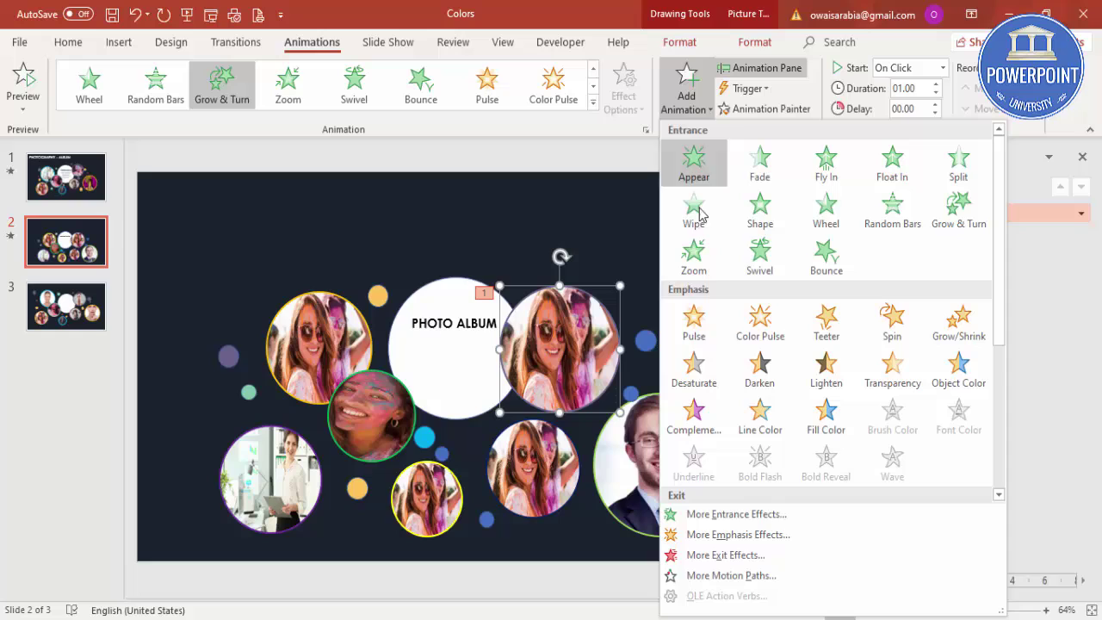
left_click(695, 263)
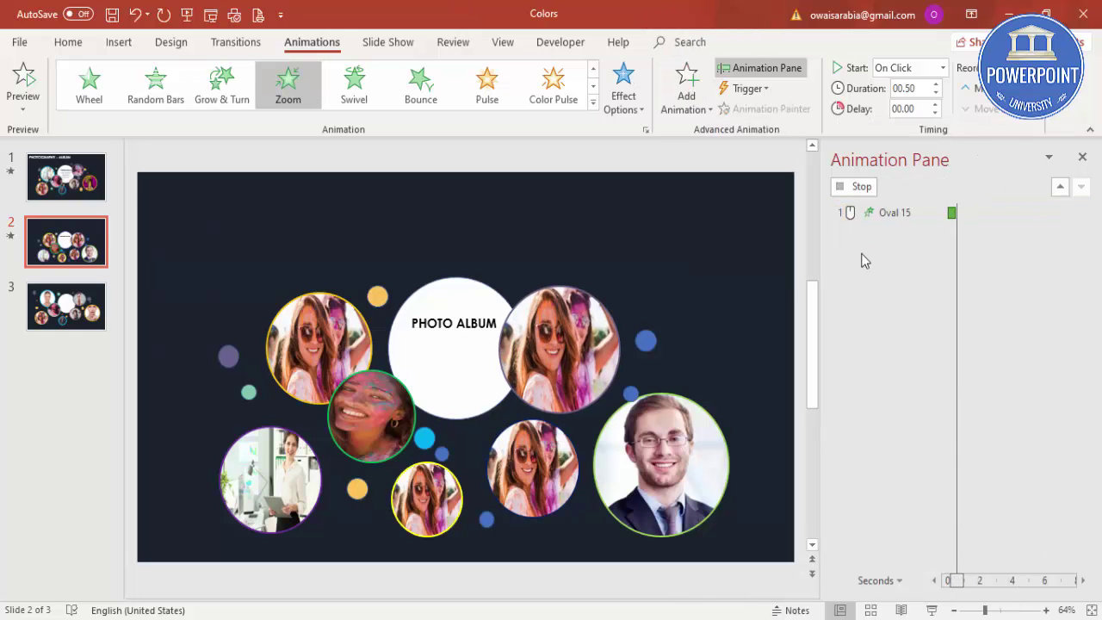
left_click(942, 67)
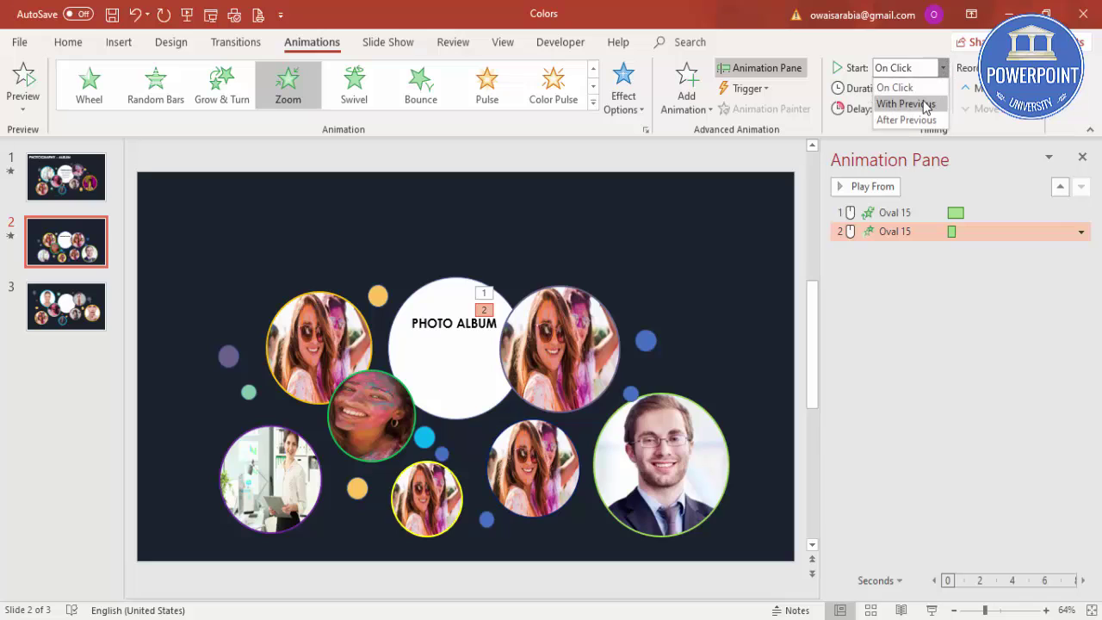
left_click(912, 102)
left_click(674, 325)
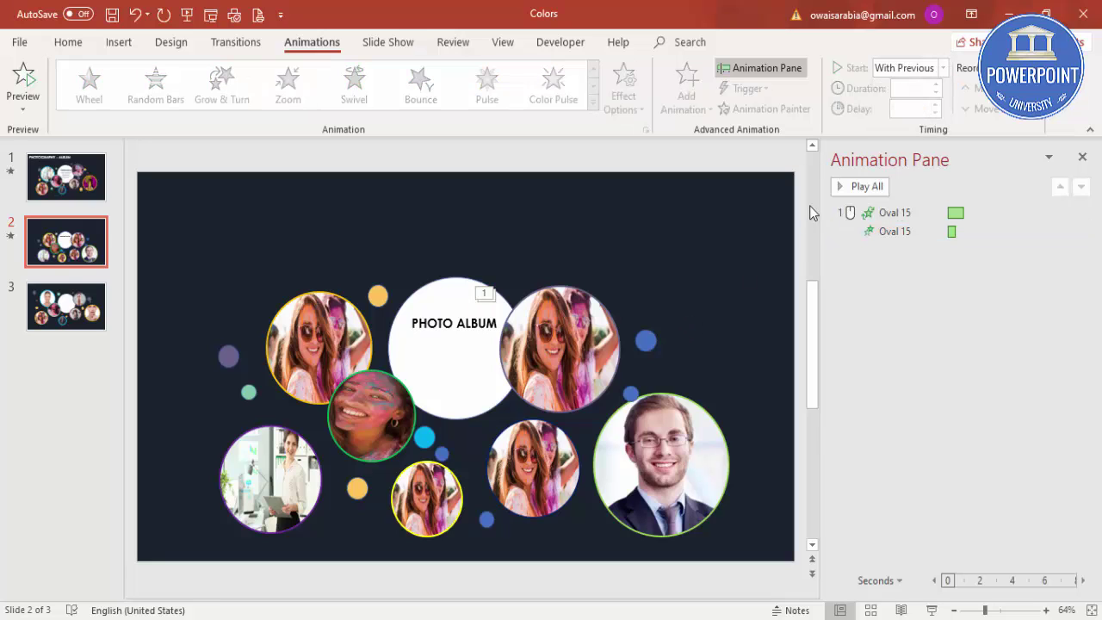
- Play the animations, lengthen the Zoom effect's duration to 1.10 seconds, and play them again
left_click(861, 186)
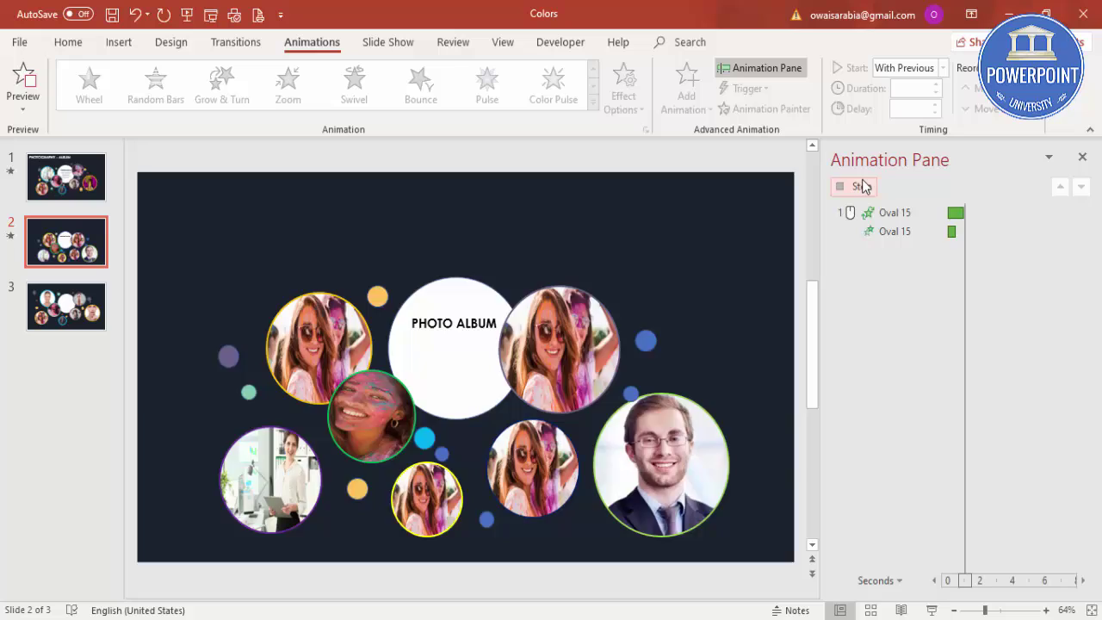
left_click_drag(954, 233, 959, 233)
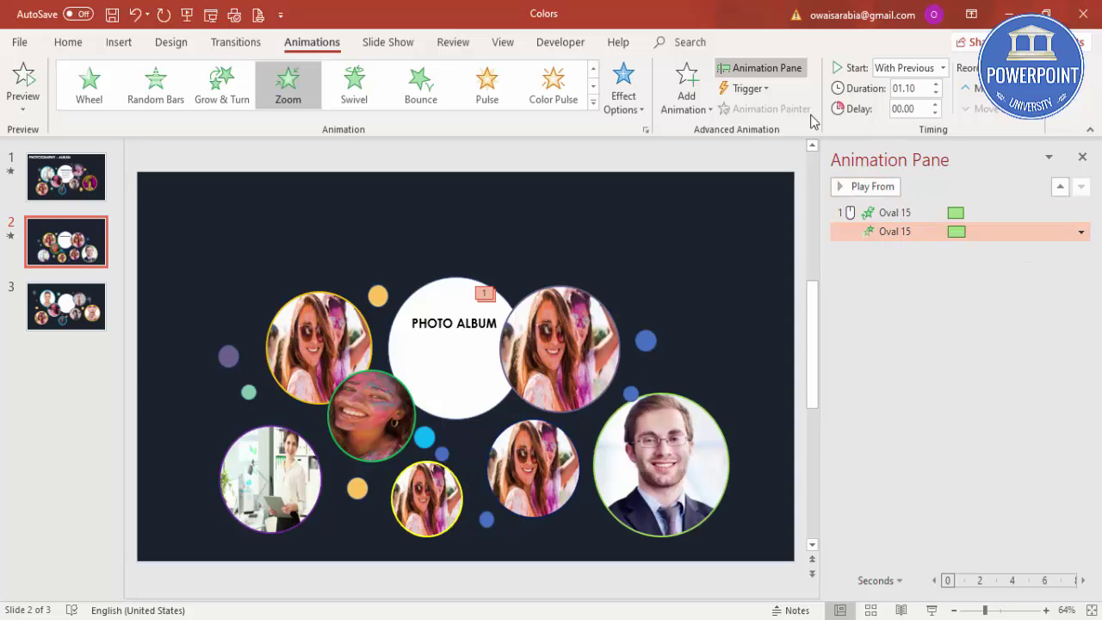
left_click(767, 207)
left_click(852, 186)
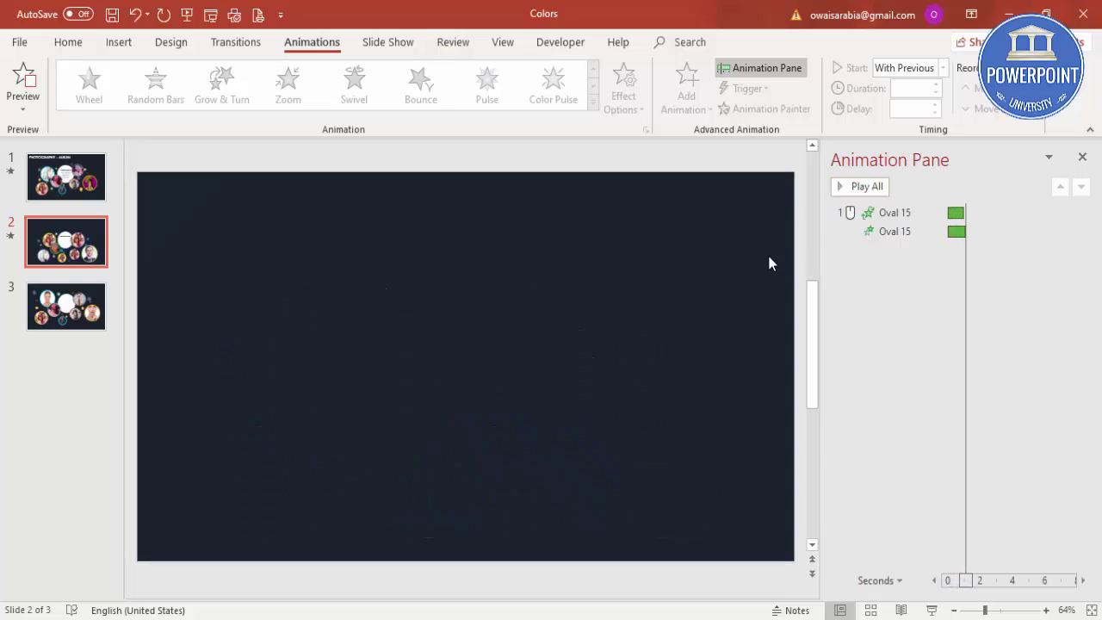
- Set the Grow & Turn effect's duration to 0.5 seconds (Very Fast)
double_click(909, 211)
left_click(466, 213)
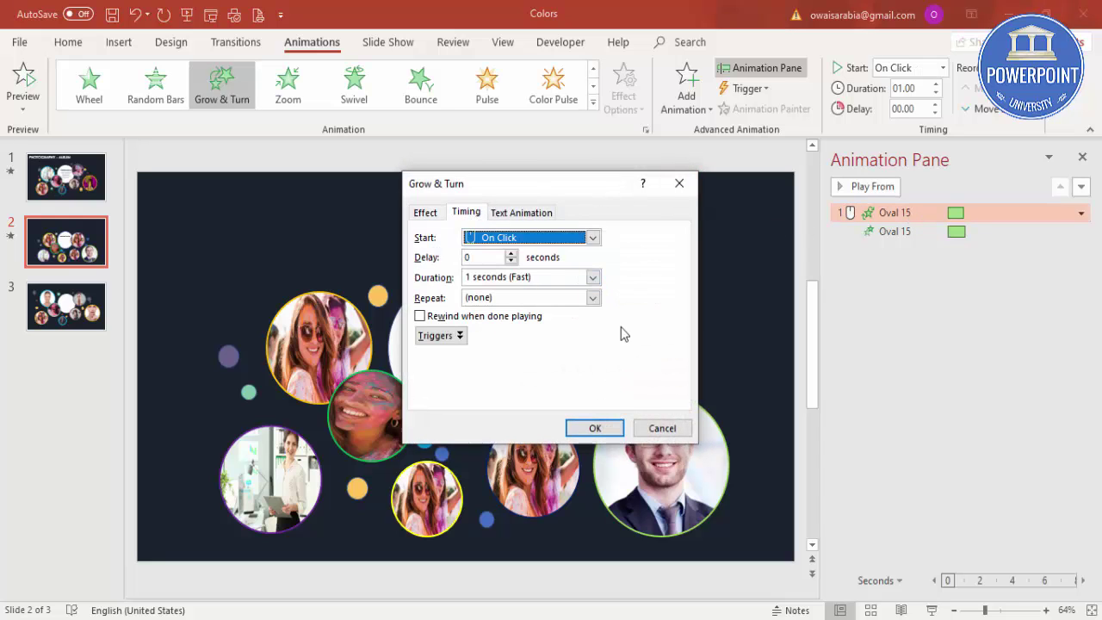
left_click(592, 277)
left_click(545, 348)
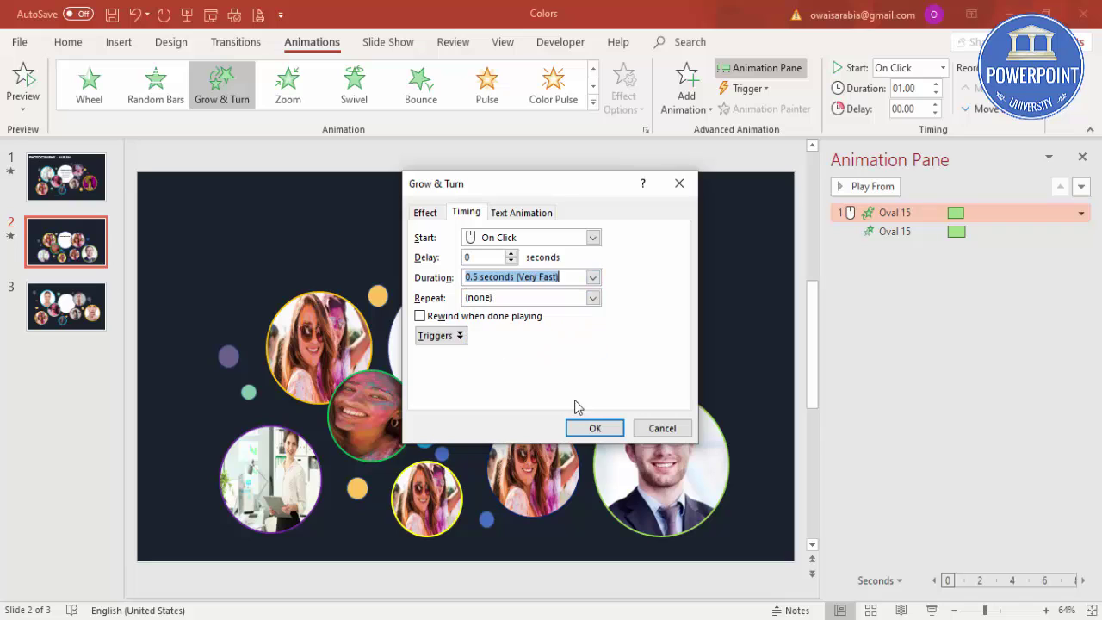
left_click(601, 427)
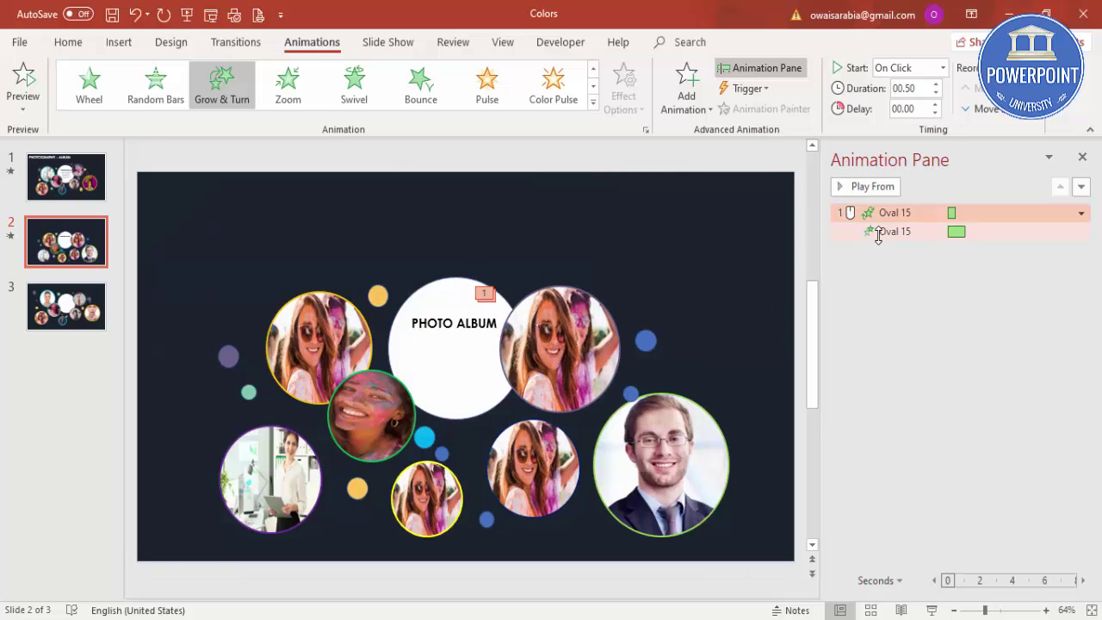
- Set the Zoom effect's duration to 0.5 seconds (Very Fast) and play all the animations
double_click(877, 231)
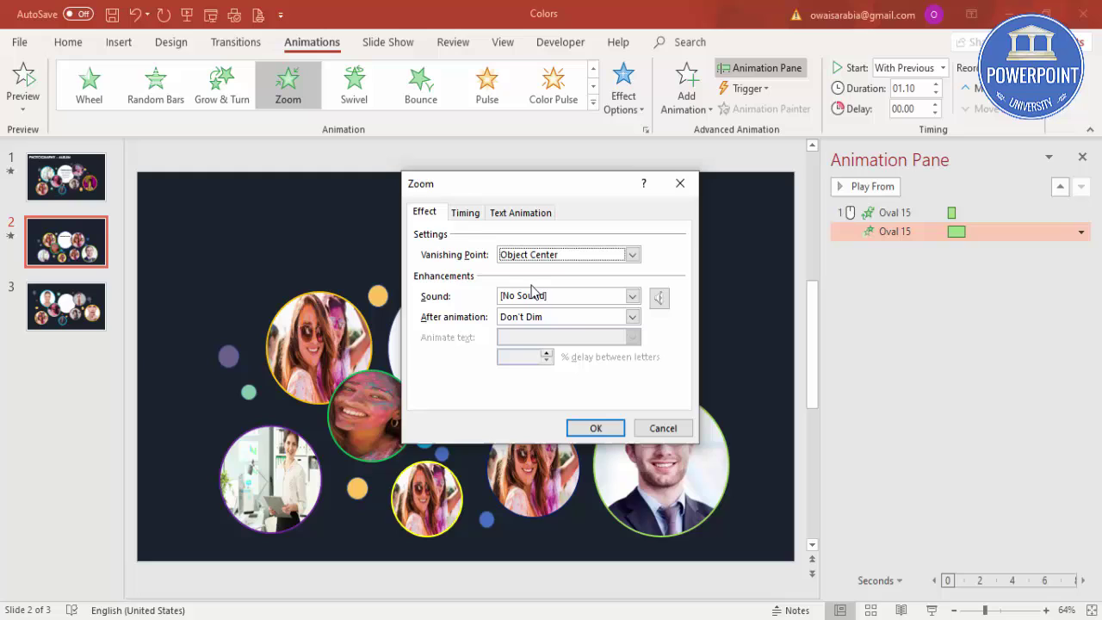
left_click(465, 213)
left_click(592, 277)
left_click(556, 348)
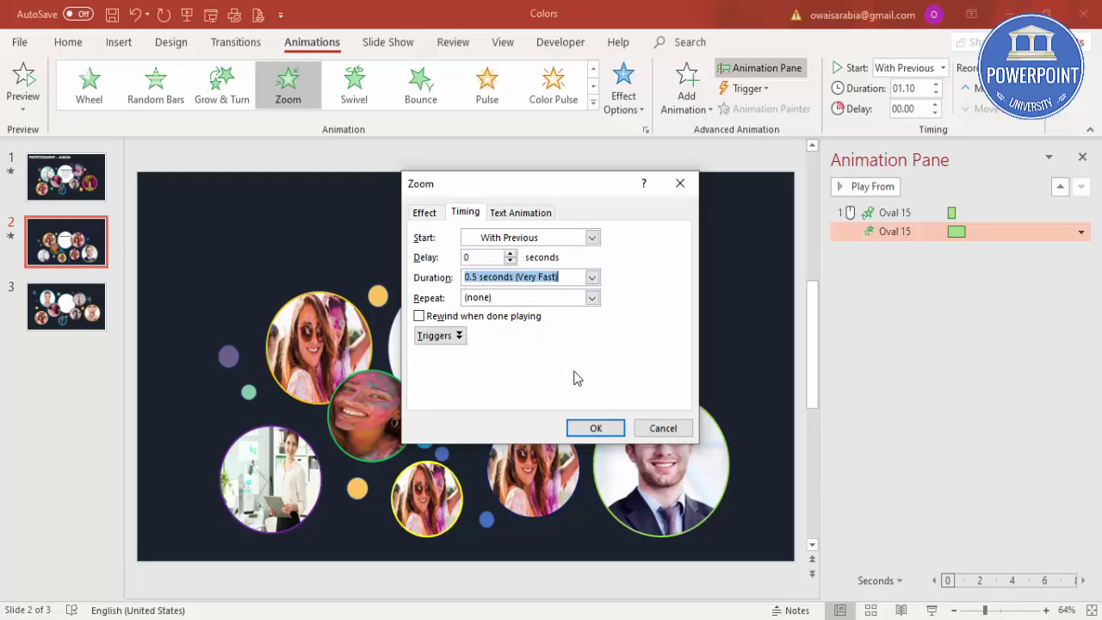
left_click(613, 428)
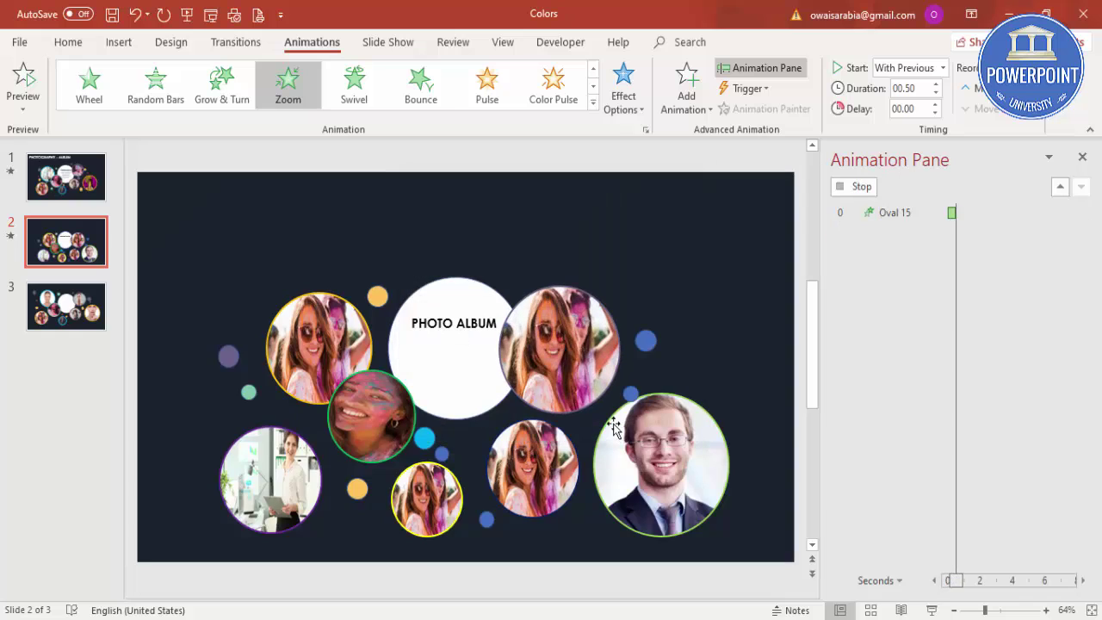
left_click(800, 215)
left_click(856, 186)
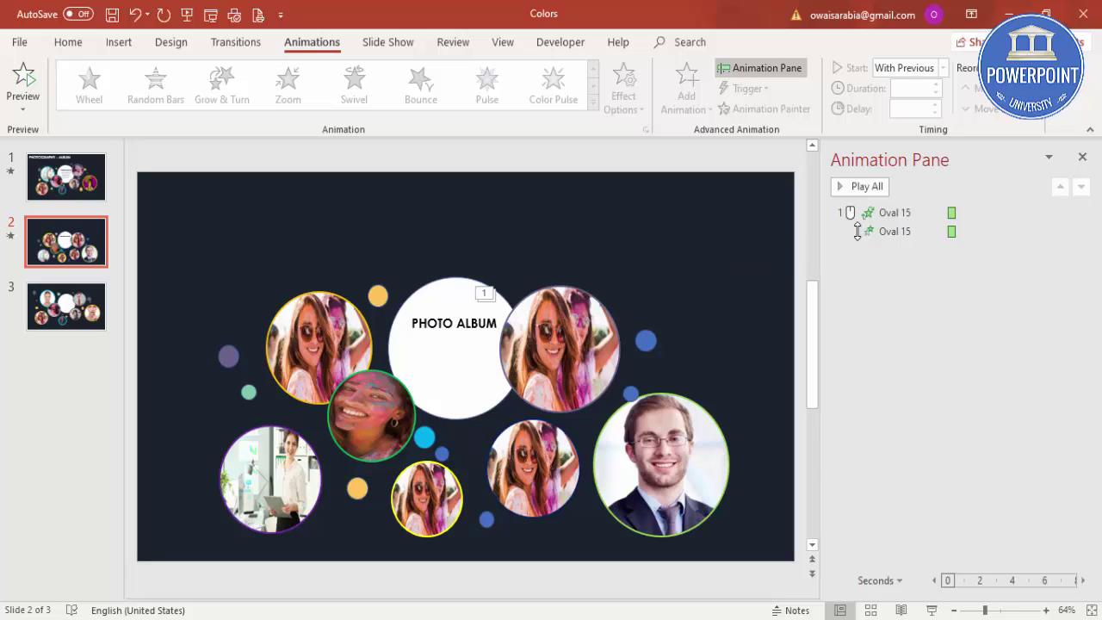
- Set the Grow & Turn effect to start With Previous
left_click(885, 212)
left_click(943, 69)
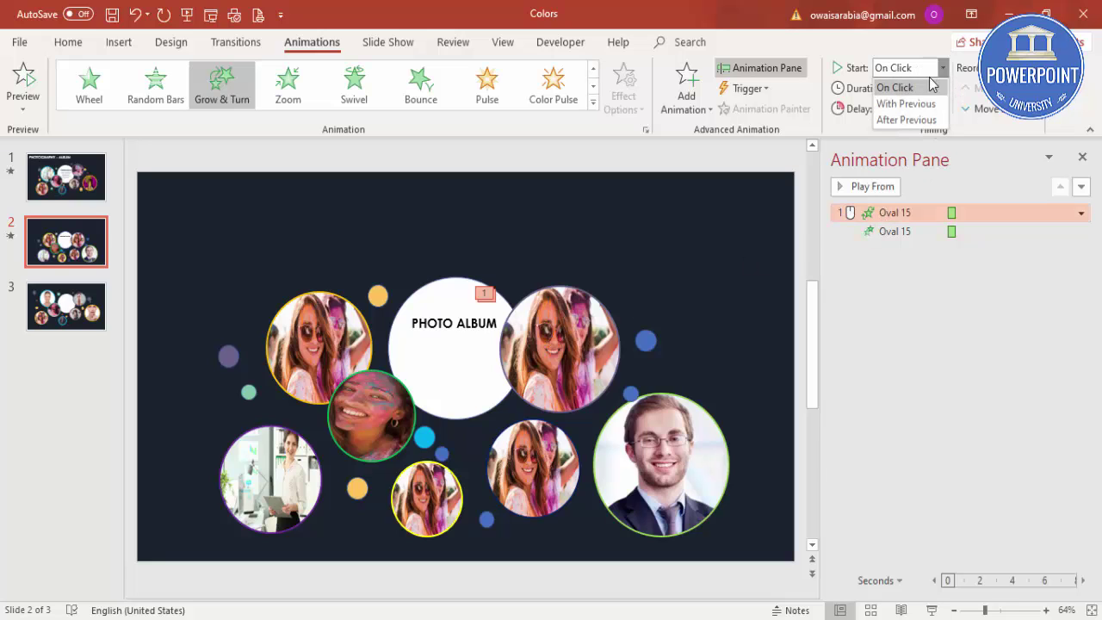
left_click(911, 102)
left_click(733, 235)
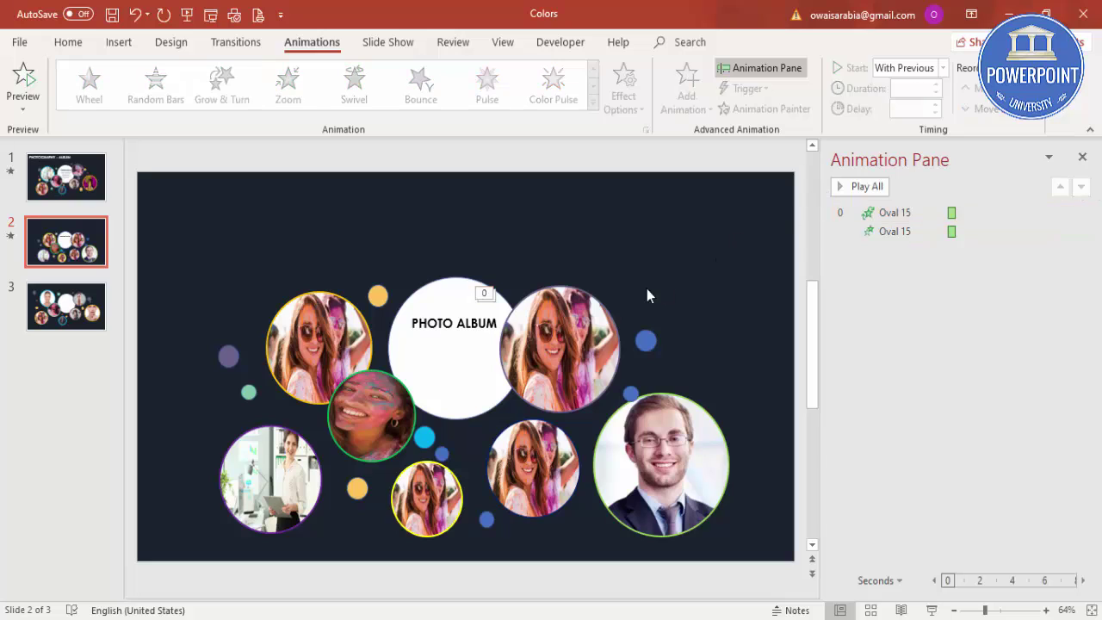
- Copy the Grow & Turn and Zoom animations from the picture circle overlapping the white circle to the six other picture circles with Animation Painter
left_click(603, 314)
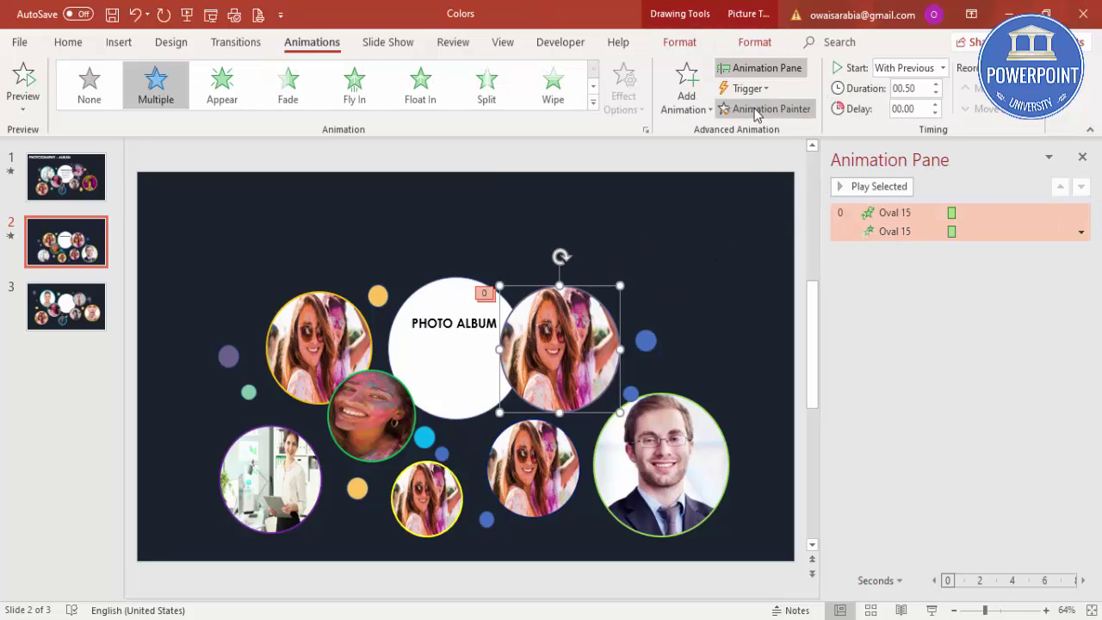
left_click(756, 109)
left_click(334, 317)
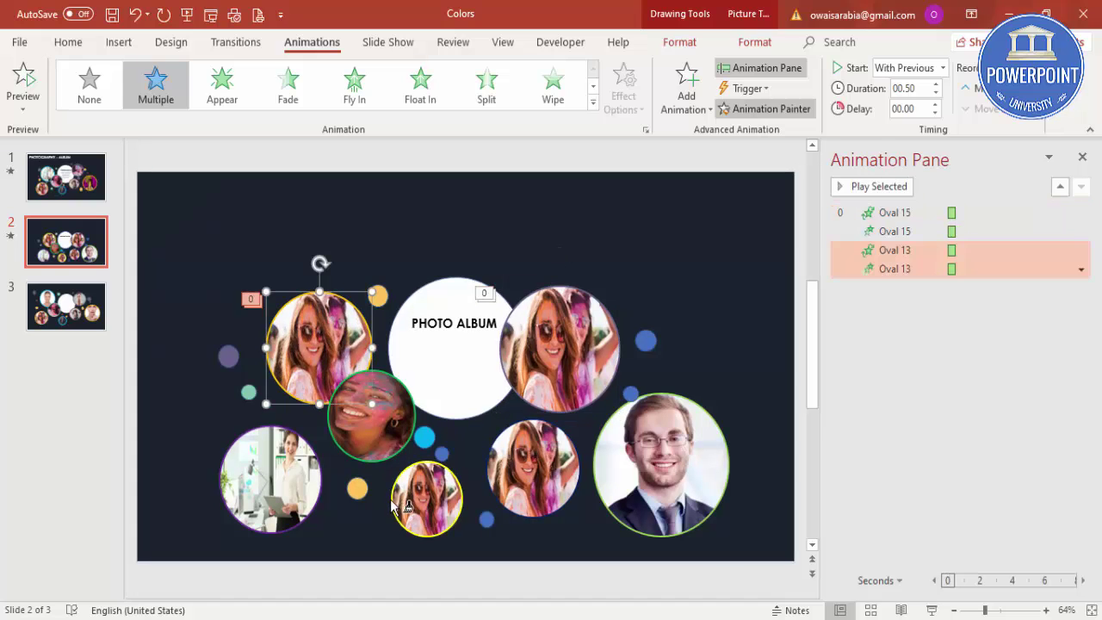
left_click(446, 500)
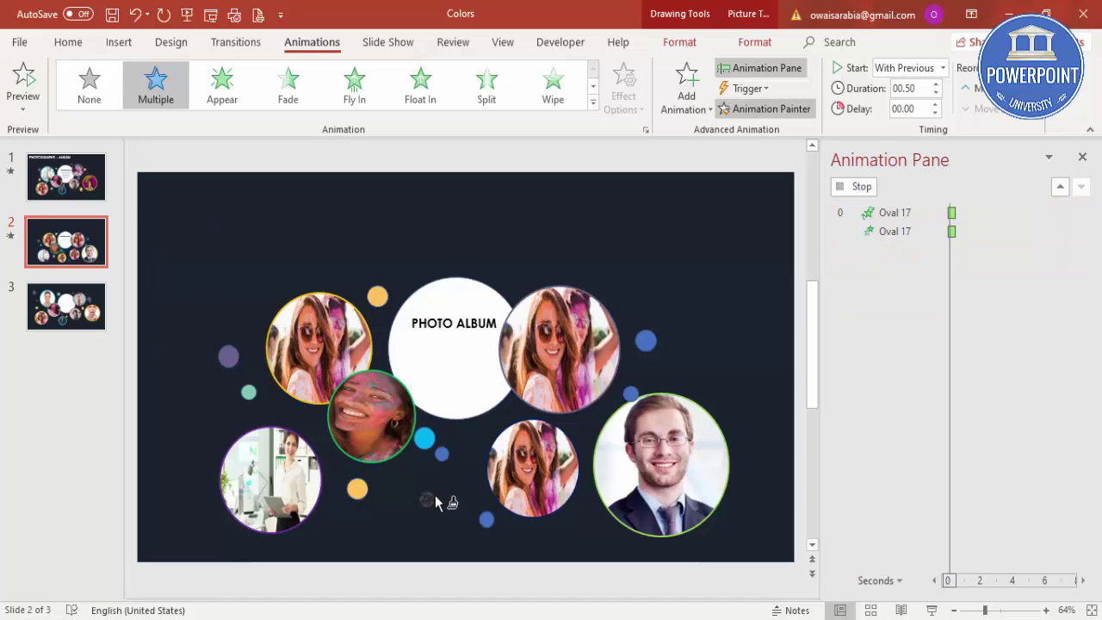
left_click(264, 472)
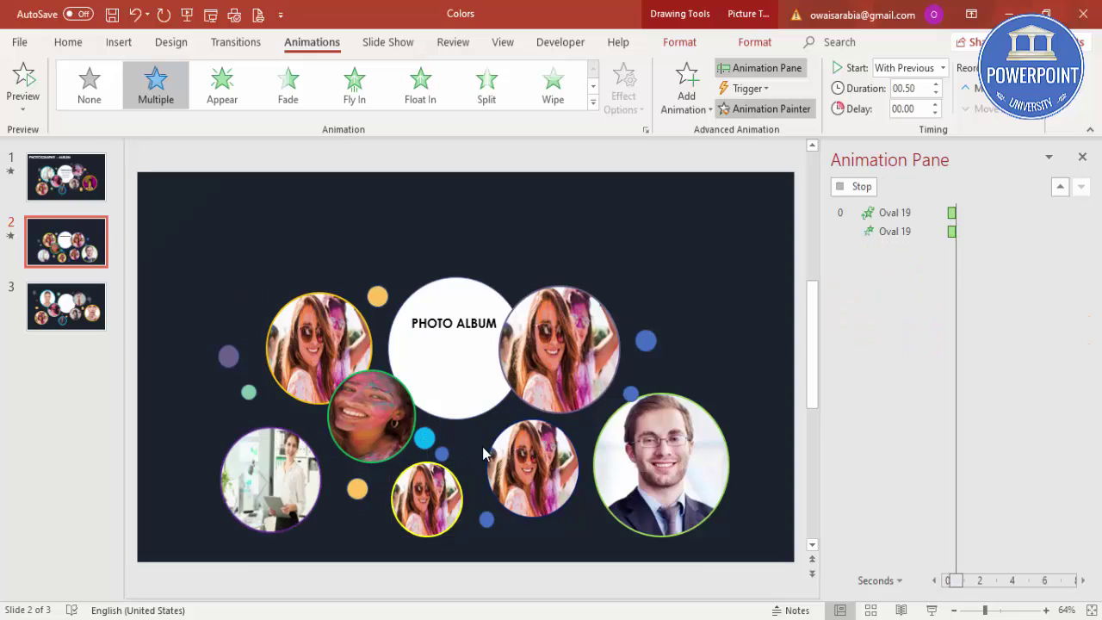
left_click(663, 439)
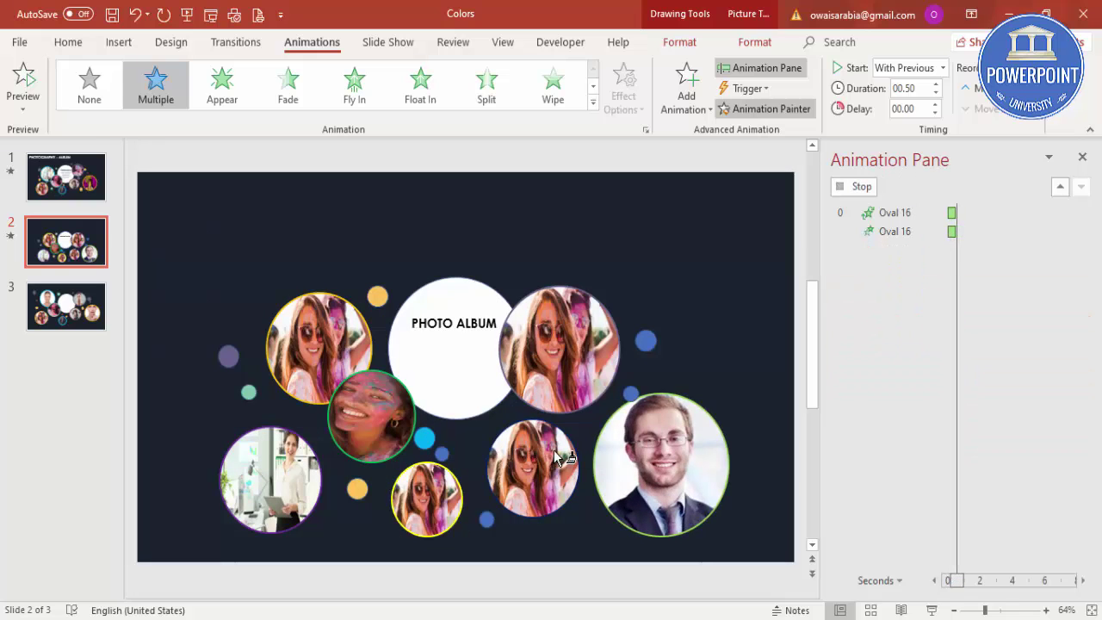
left_click(551, 452)
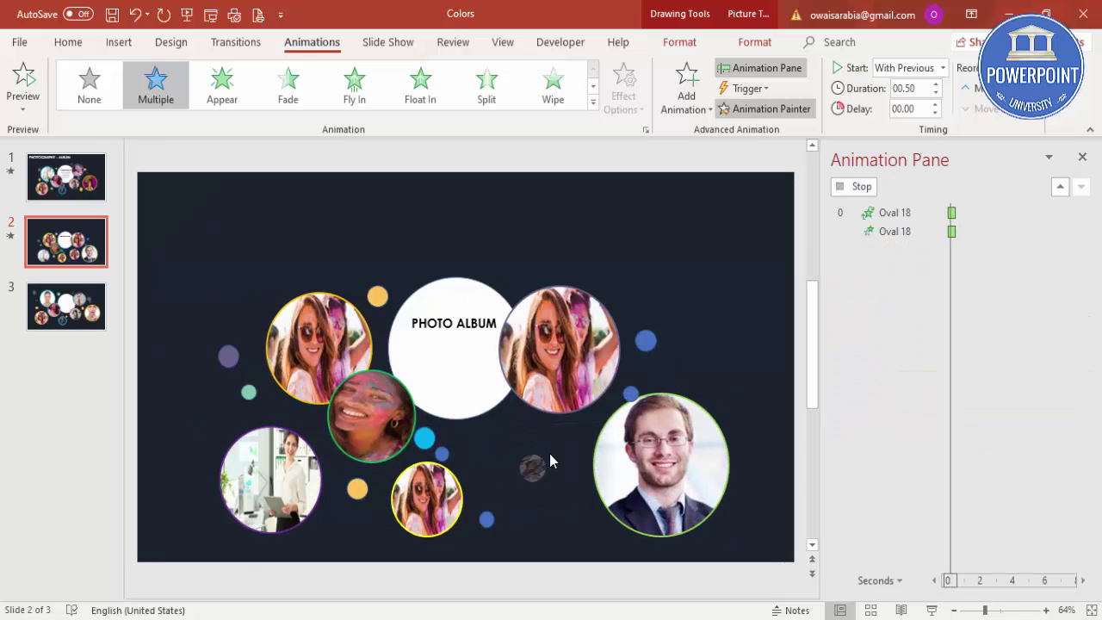
left_click(433, 499)
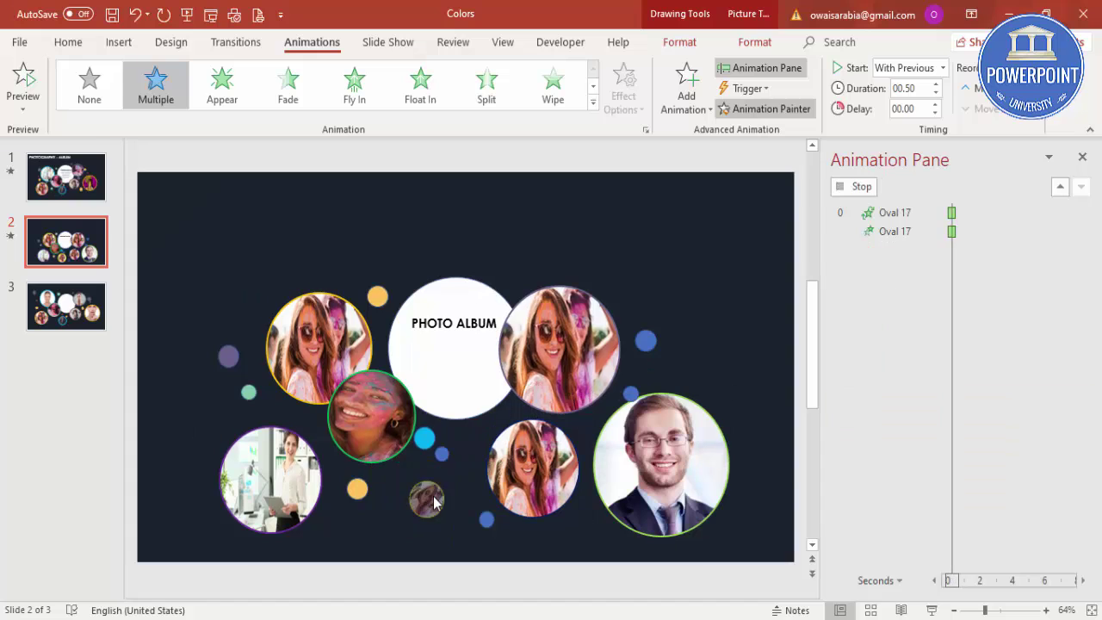
left_click(383, 418)
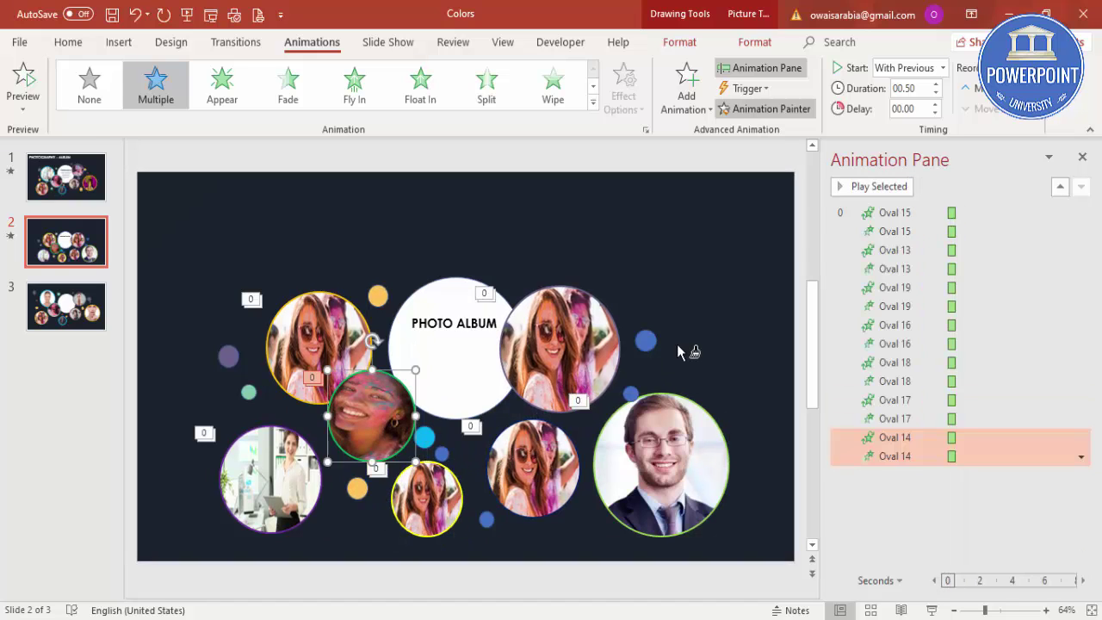
- Dismiss the Help pane, deselect the picture circle and play all the animations on the slide
key("F1")
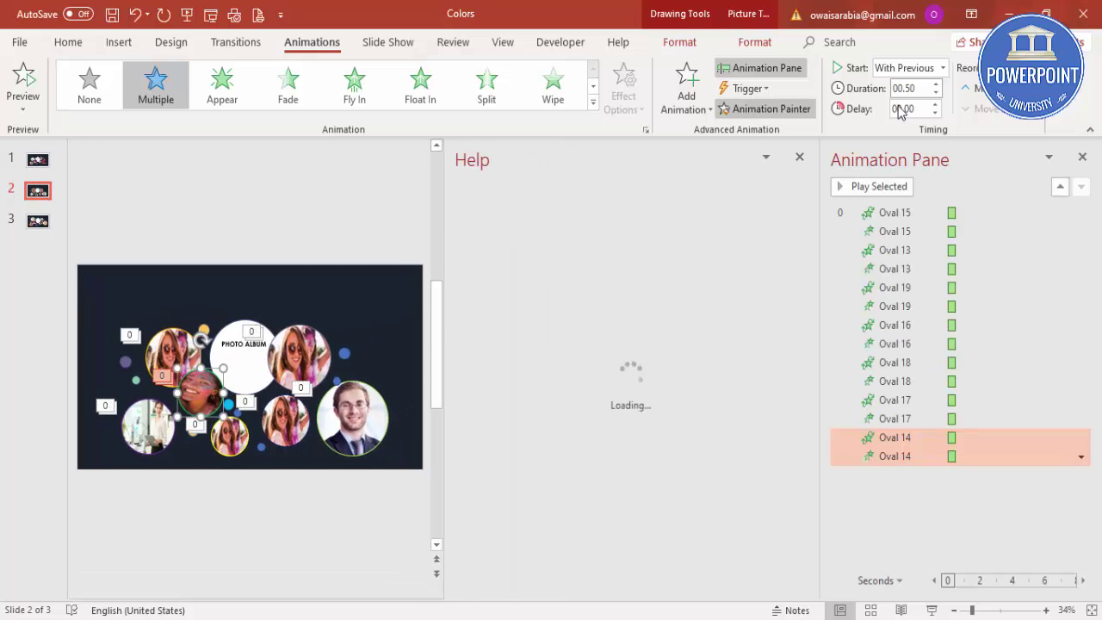
left_click(798, 159)
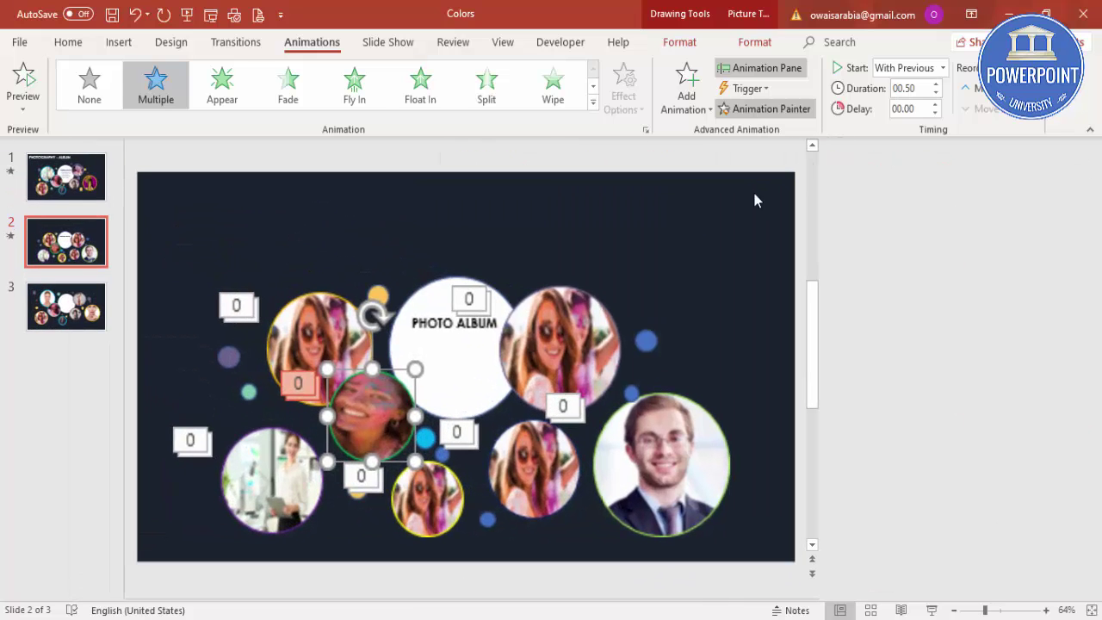
left_click(721, 215)
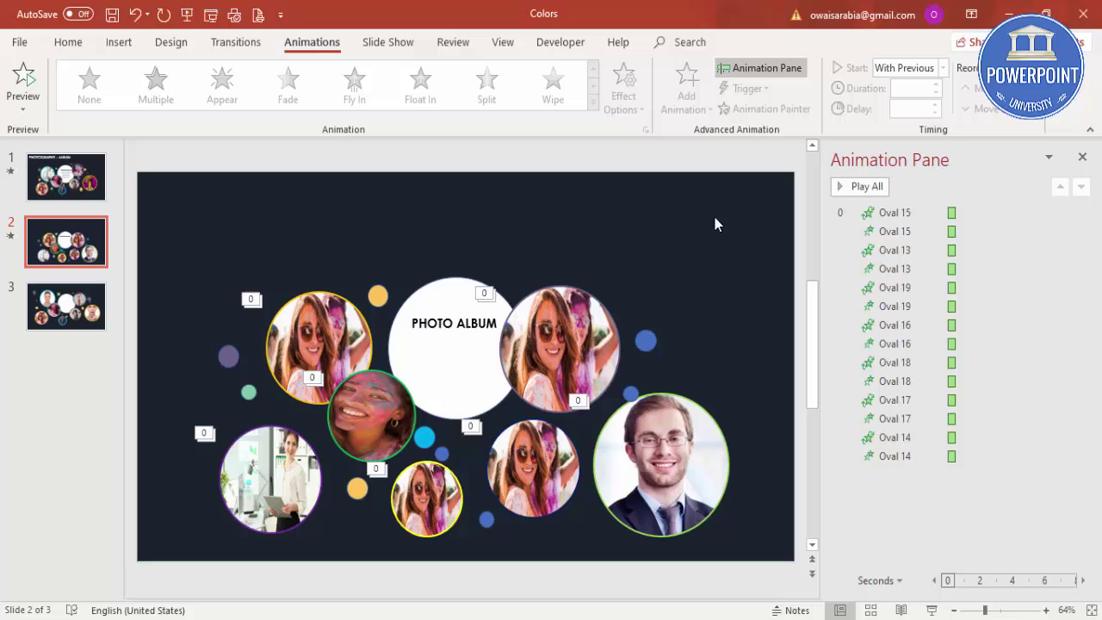
left_click(849, 186)
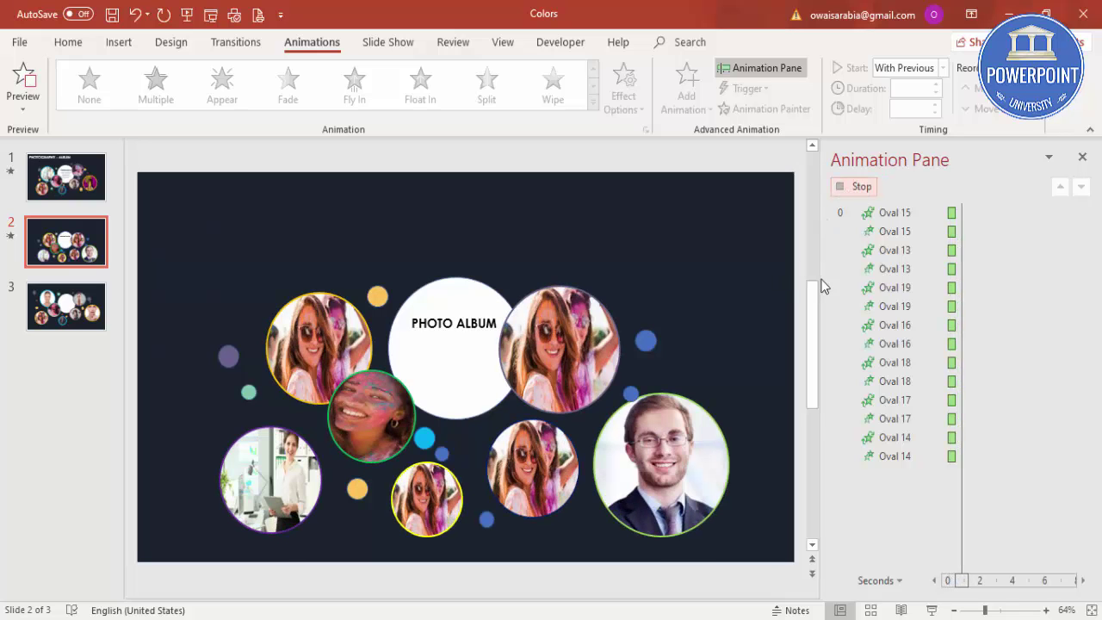
- Delay both animation effects of Oval 13, the orange-outlined picture circle, by 0.25 seconds
left_click(900, 231)
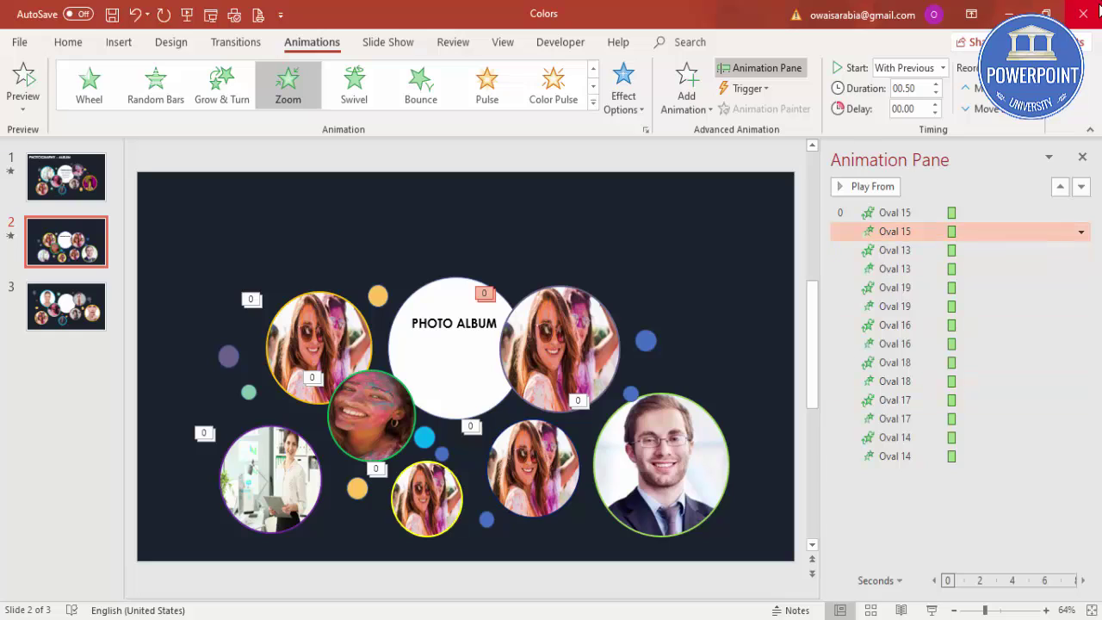
left_click(891, 456, "shift")
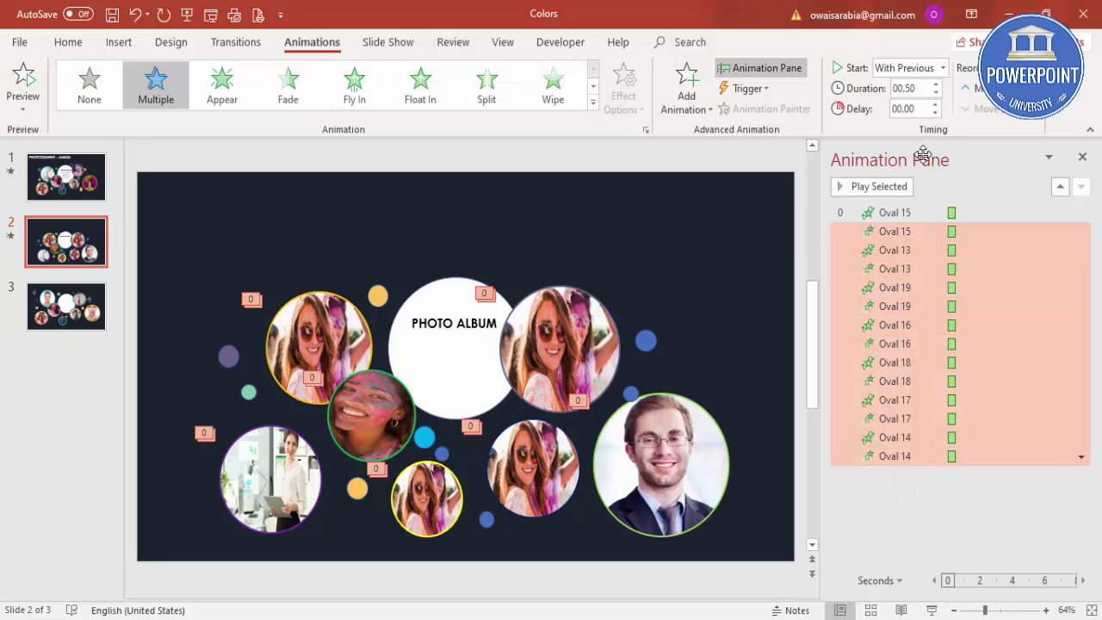
left_click(901, 249)
left_click(902, 269, "shift")
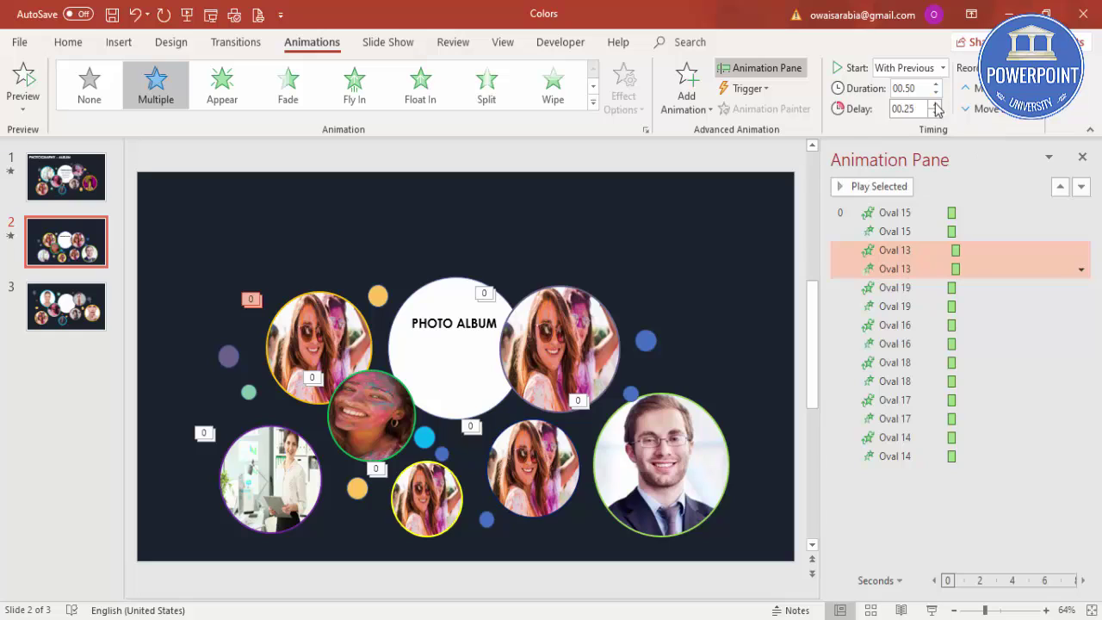
- Delay both animation effects of Oval 19, the purple-outlined picture circle, by 0.50 seconds
left_click(899, 287)
left_click(901, 303, "shift")
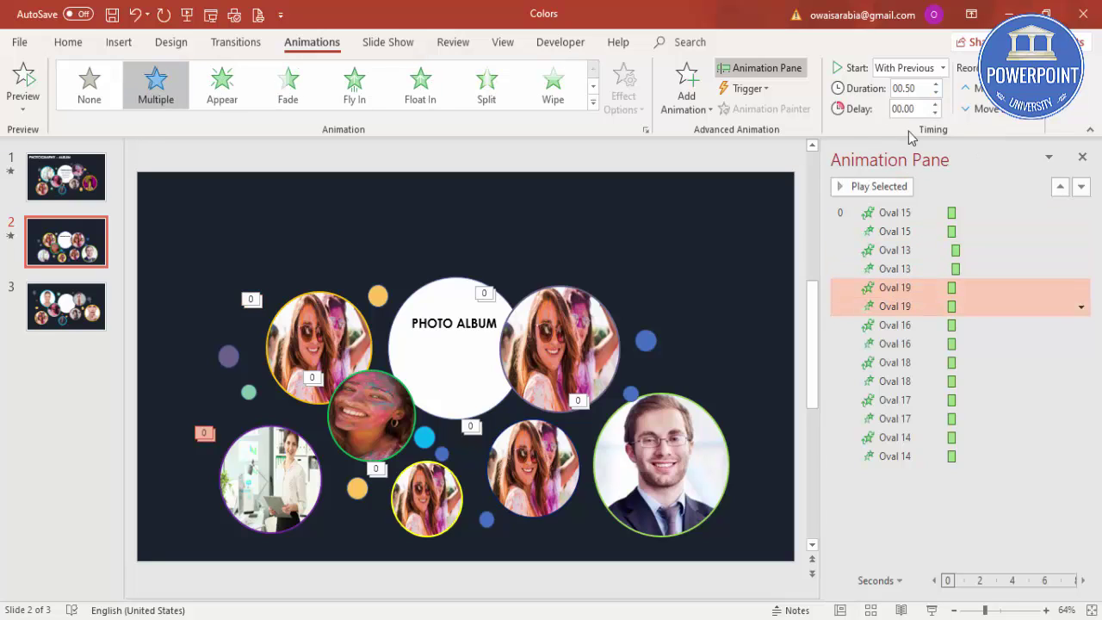
left_click(935, 104)
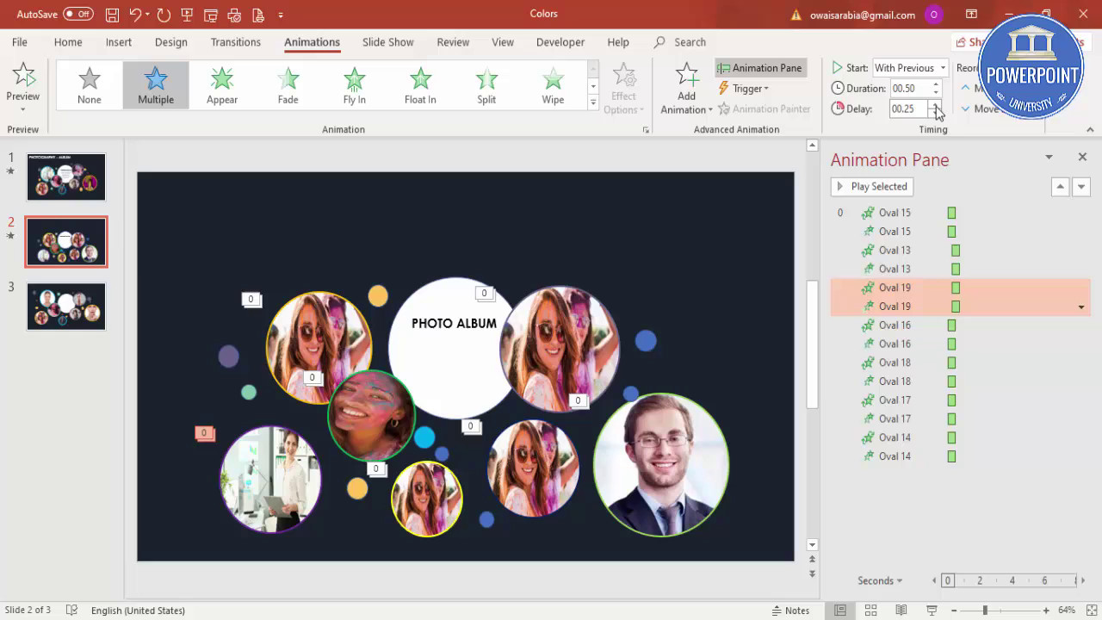
left_click(936, 105)
- Set a 0.75-second delay on all the animation effects of Ovals 16, 18, 17 and 14
left_click(895, 326)
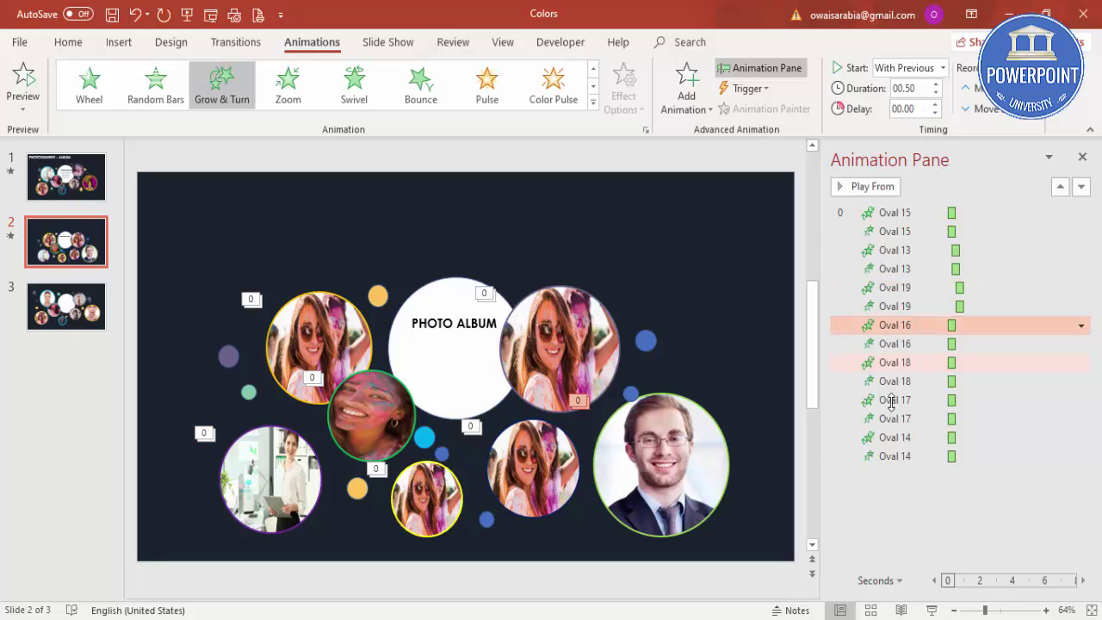
left_click(891, 457, "shift")
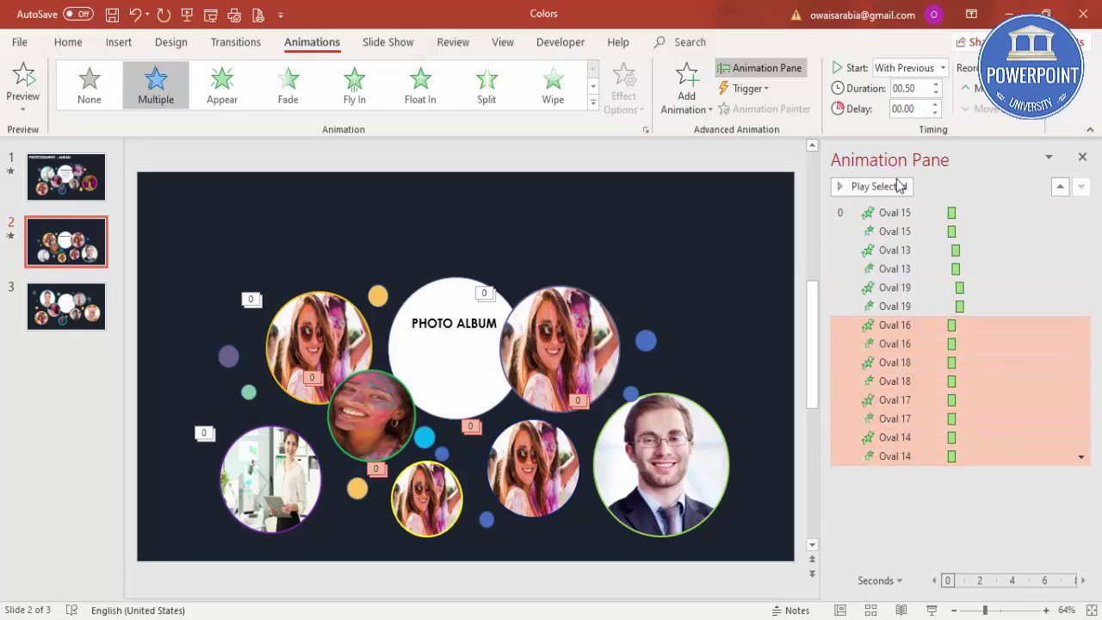
left_click(936, 104)
left_click(935, 105)
left_click(934, 105)
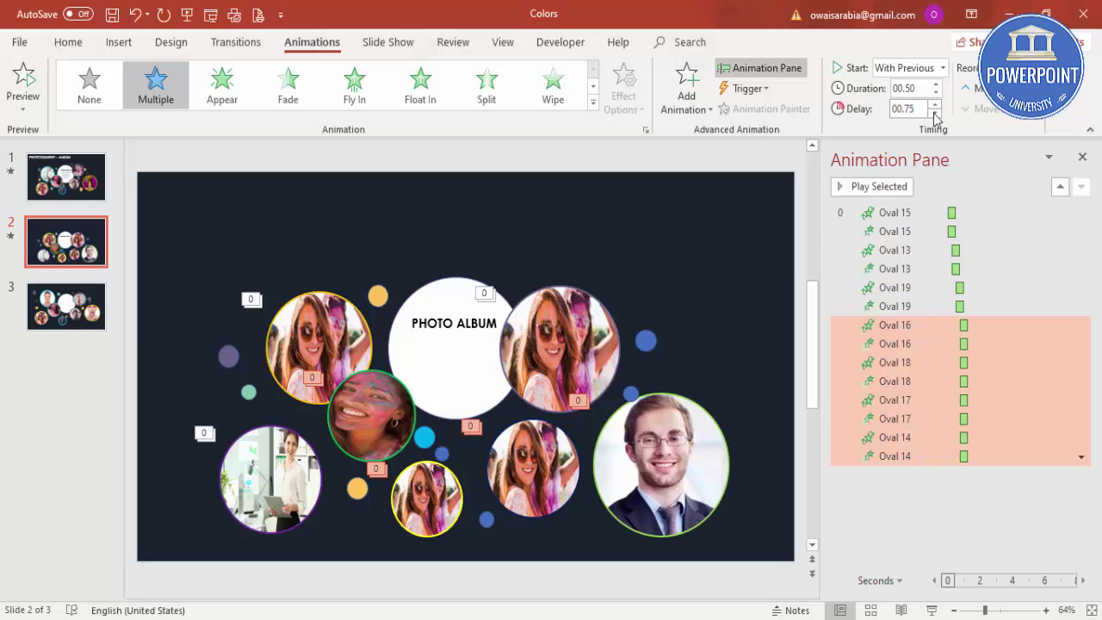
- Exclude Oval 16's effects from the selection and set the delay of Ovals 18, 17 and 14 to 1.25 seconds
left_click(895, 325, "ctrl")
left_click(951, 342, "ctrl")
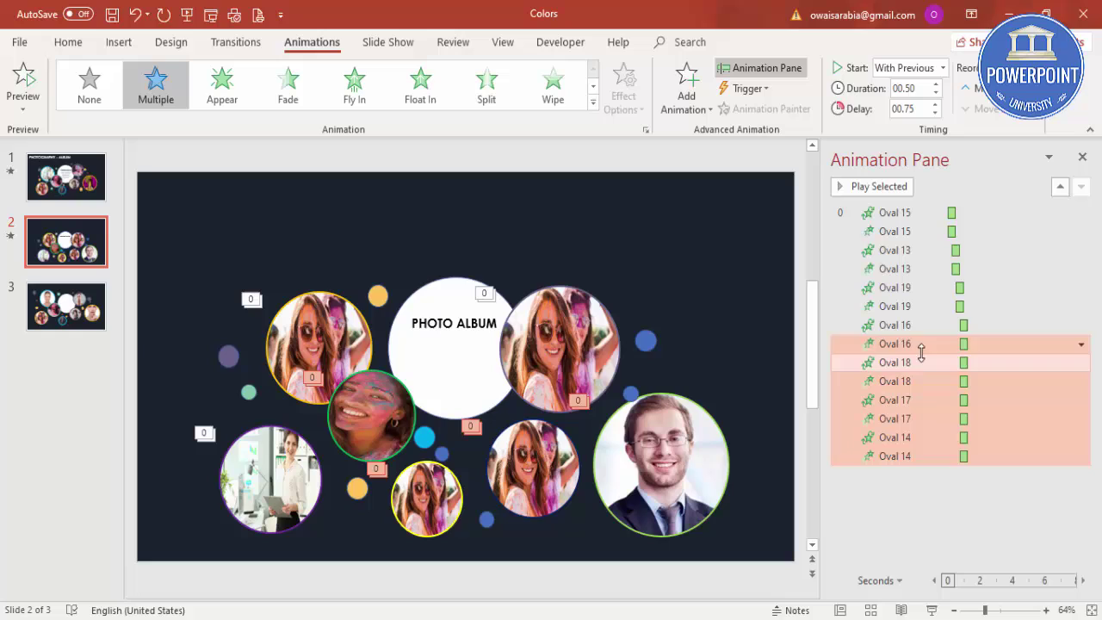
left_click(935, 104)
left_click(935, 104)
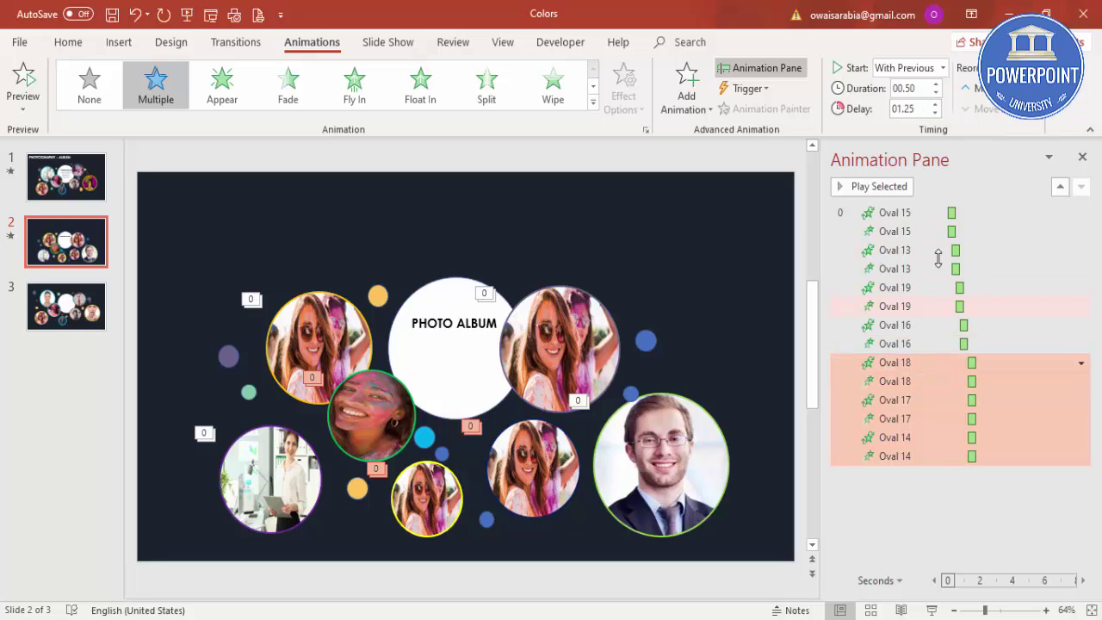
- Clear the selection and play all the animations to check the staggered delays
left_click(899, 362)
left_click(900, 380)
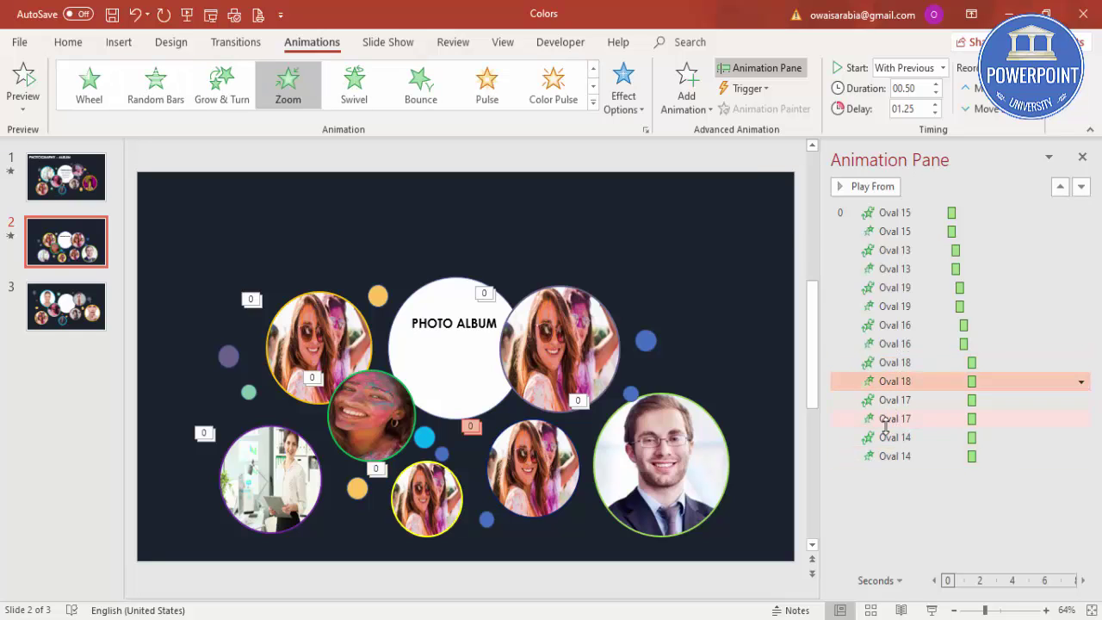
left_click(771, 152)
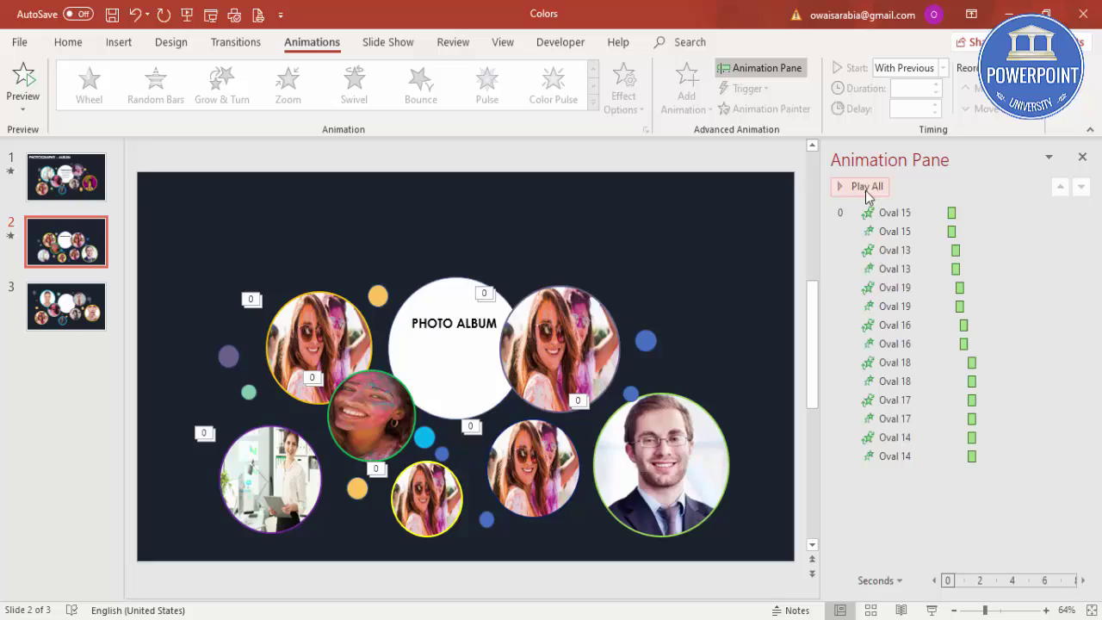
left_click(865, 187)
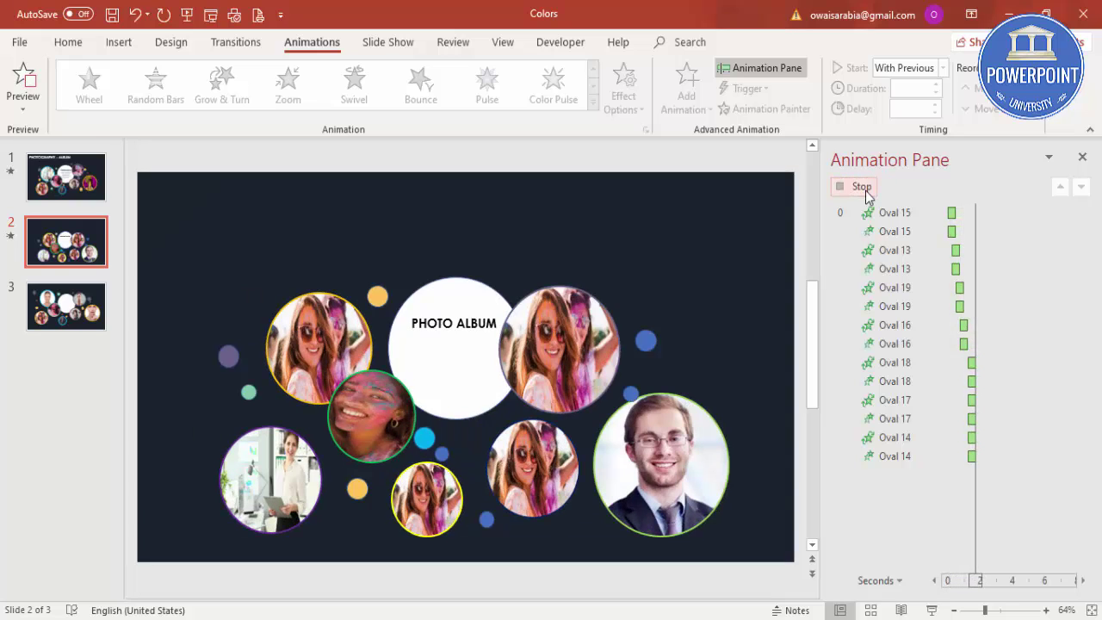